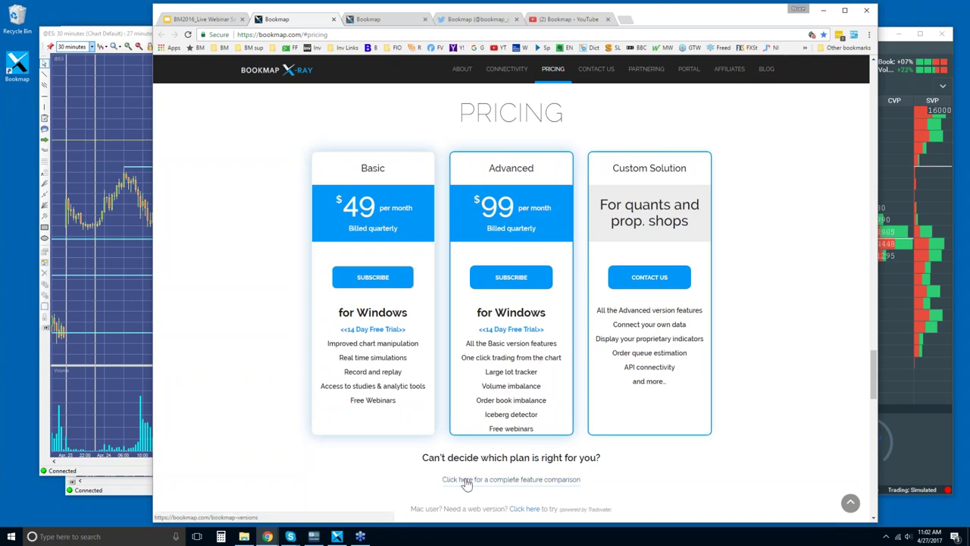
Step: Review the full Bookmap versions comparison and highlight the Advanced plan's extra features
left_click(511, 480)
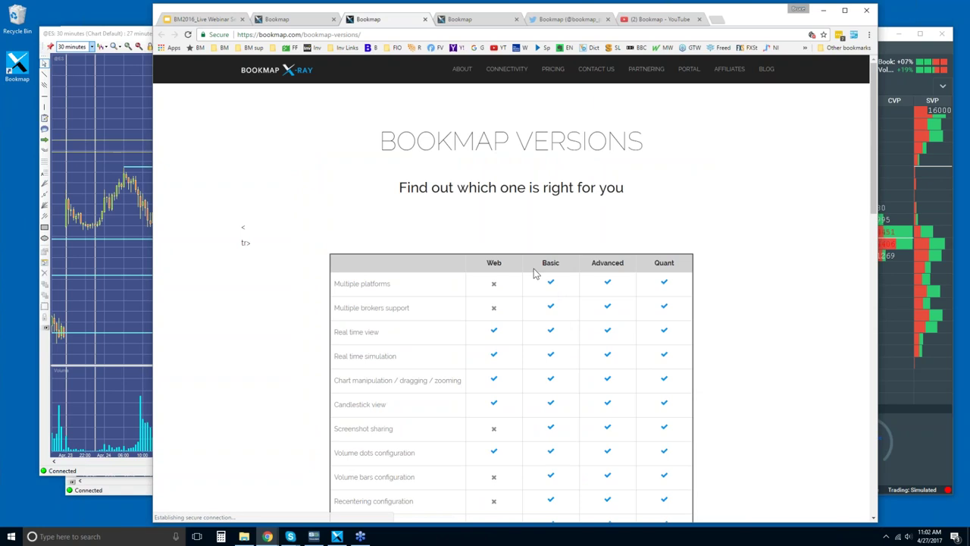
left_click(425, 19)
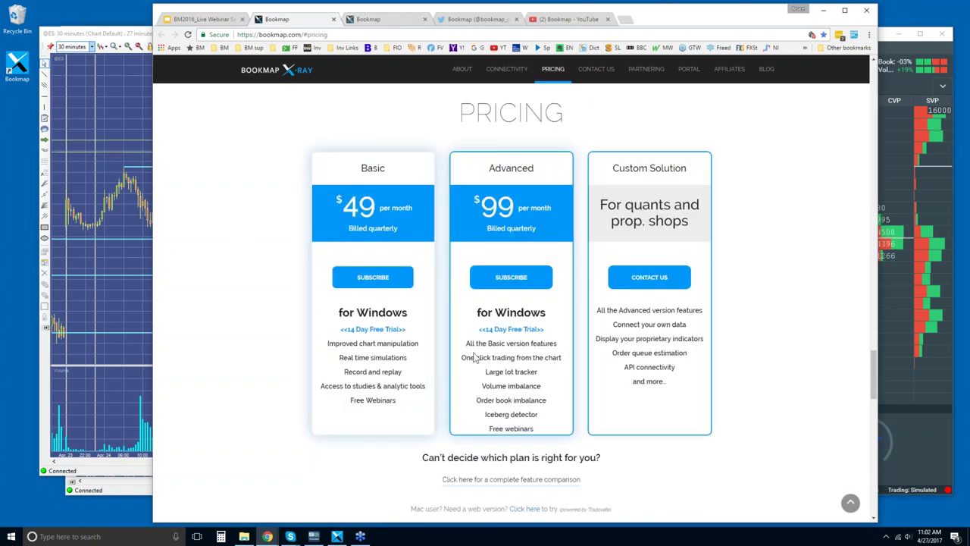
left_click_drag(461, 357, 534, 411)
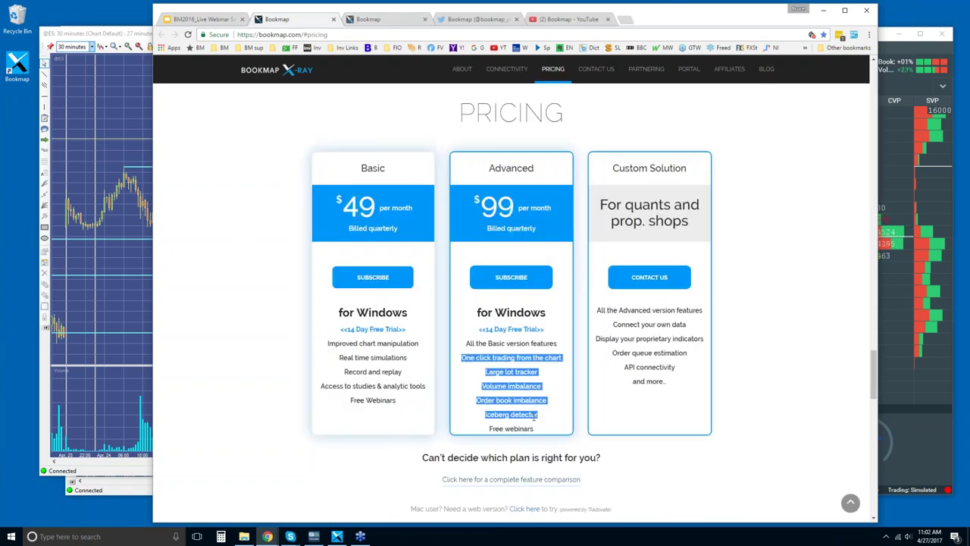
left_click(476, 357)
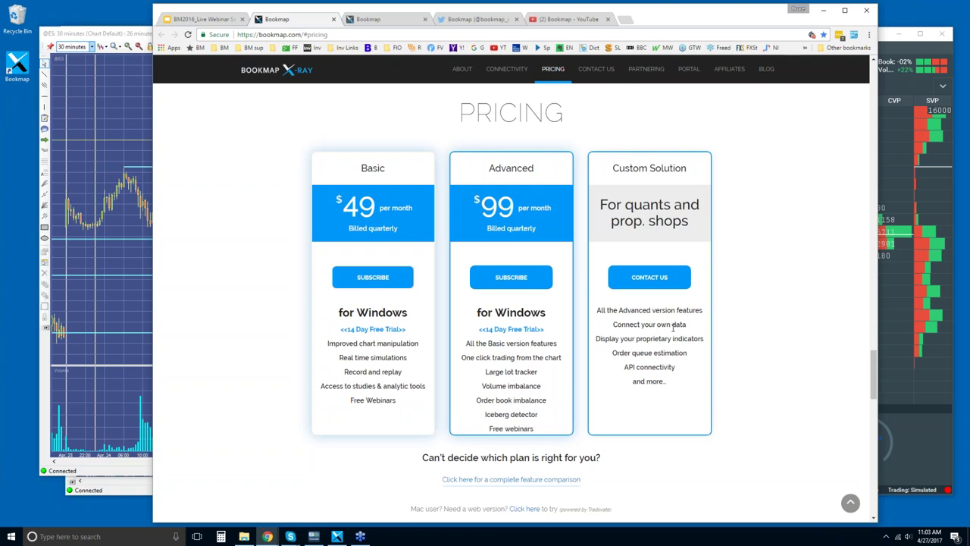
Step: Reload the XRAY member portal, expand Bookmap Recorded Webinars and follow its 'here' playlist link
left_click(385, 22)
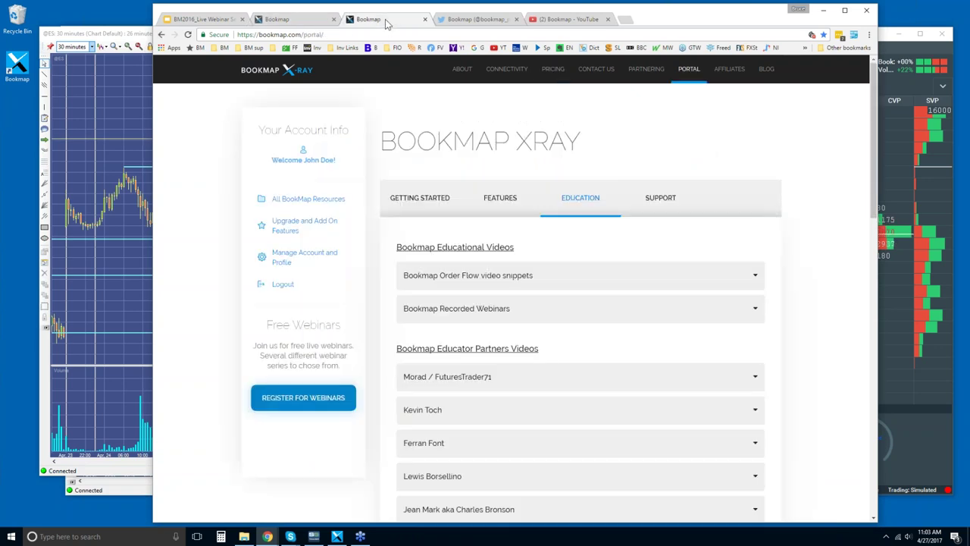
left_click(701, 73)
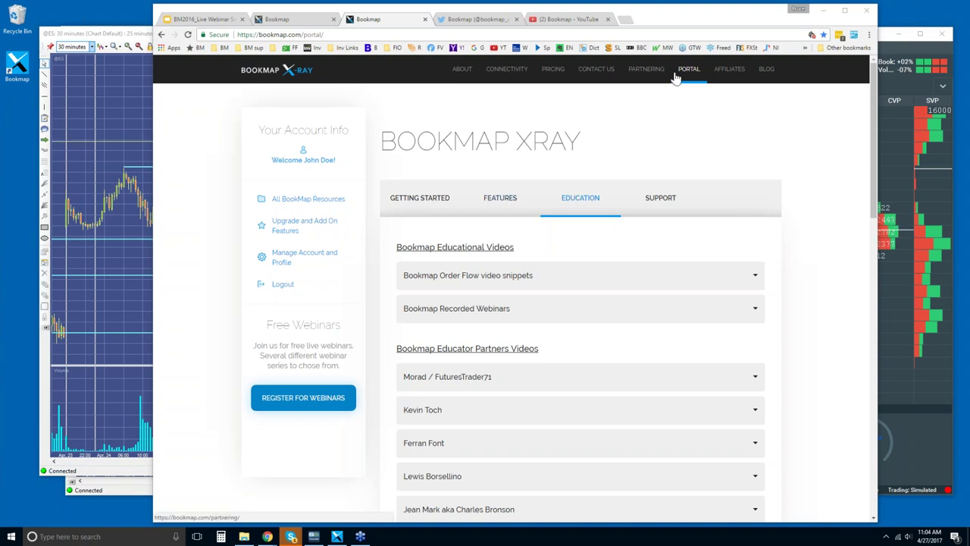
left_click(466, 316)
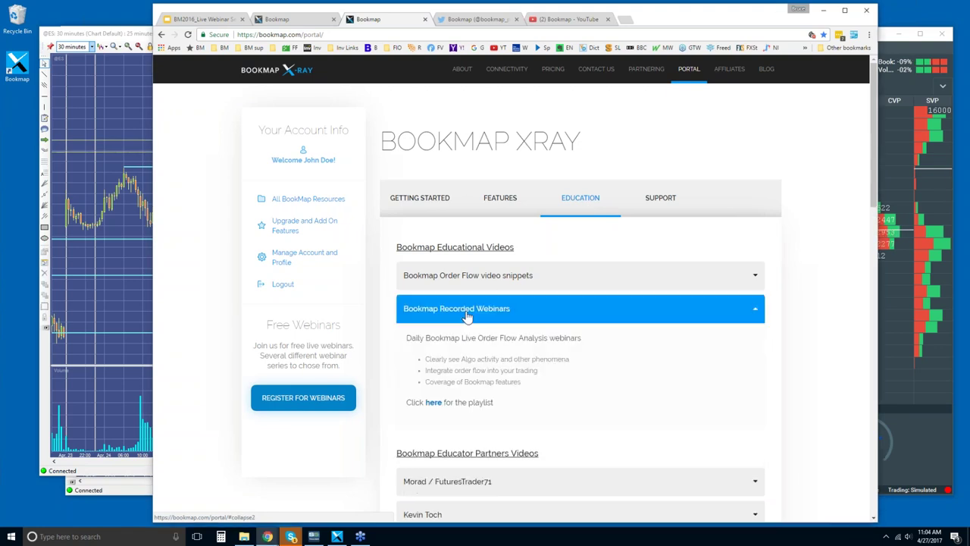
left_click(433, 402)
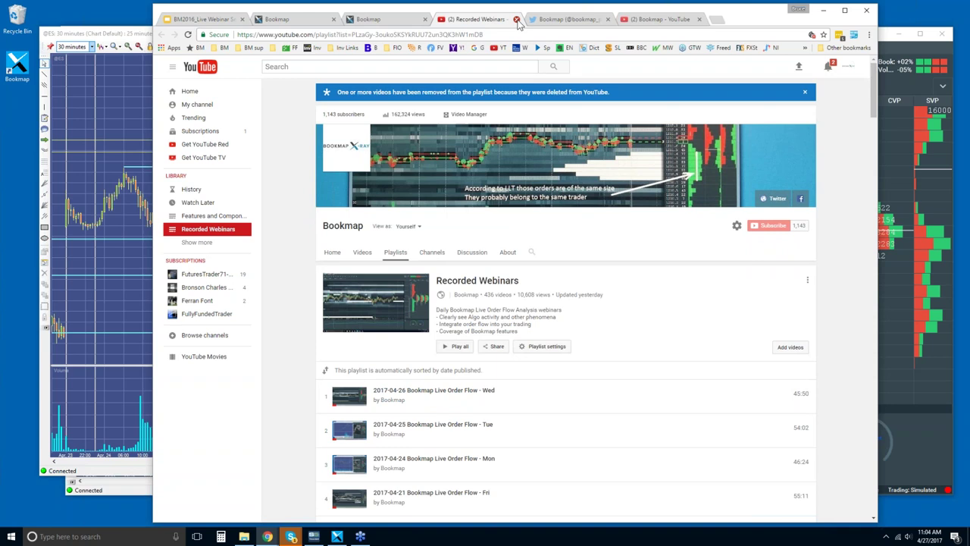
Step: Close the YouTube playlist tab and show Bookmap's Twitter profile, selecting its web address
left_click(517, 21)
left_click(485, 20)
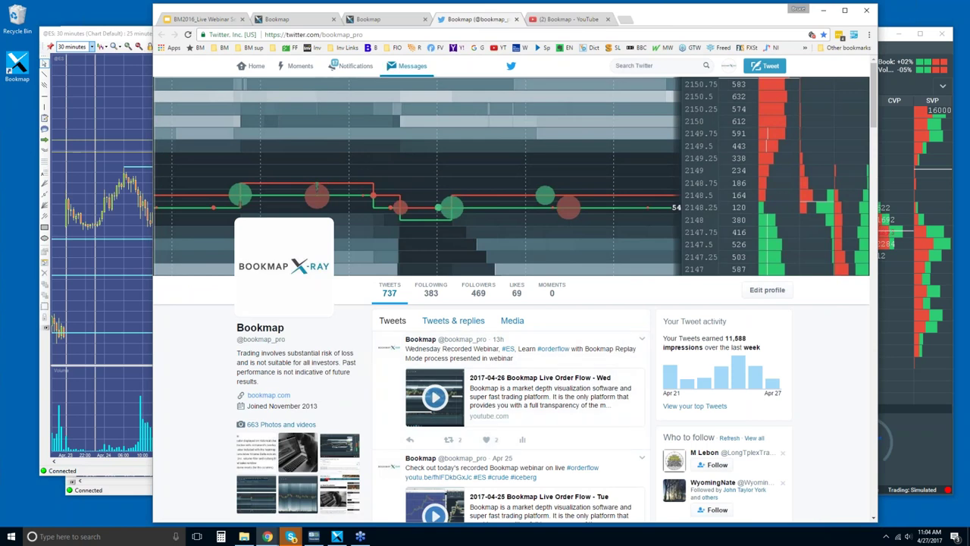
left_click(392, 34)
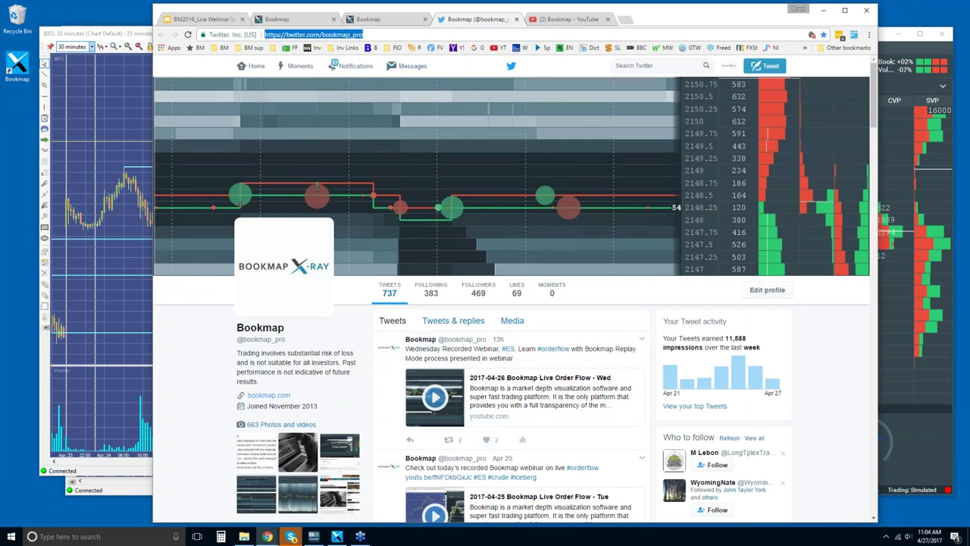
Step: Leave Twitter for Bookmap's YouTube channel home page with its Live Order Flow uploads
key("alt+Tab")
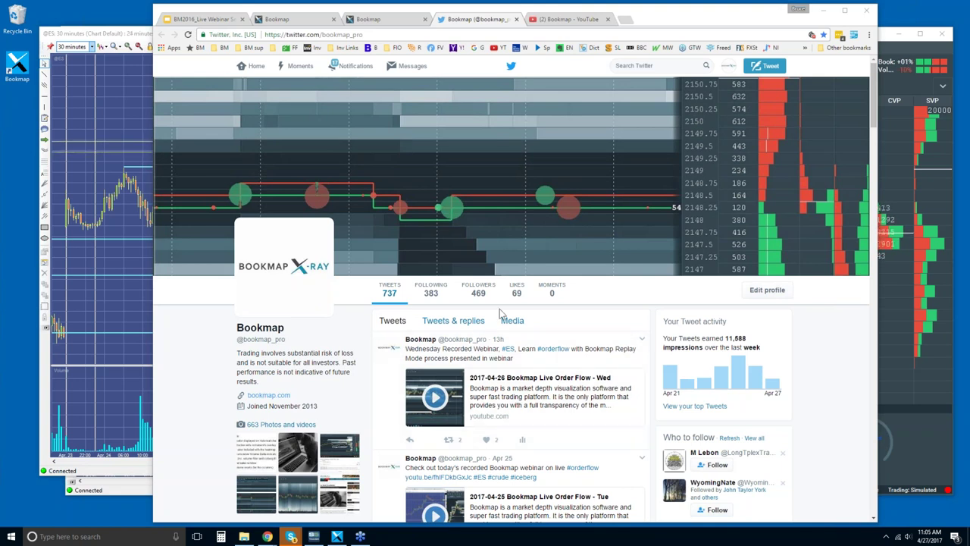
left_click(580, 17)
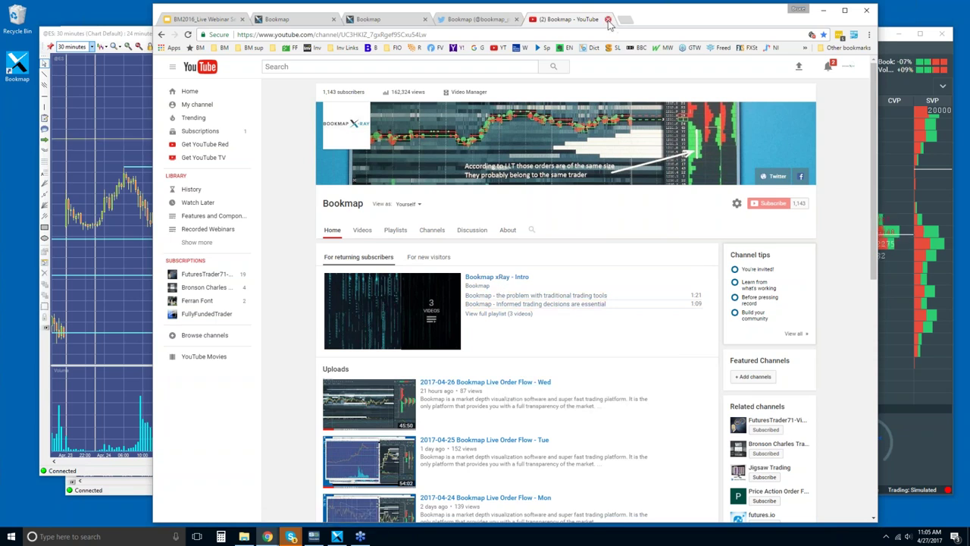
left_click(357, 21)
Step: Advance the webinar deck past Integrate Macroview to slide 3, then bring Bookmap's ESM7 window forward
left_click(219, 23)
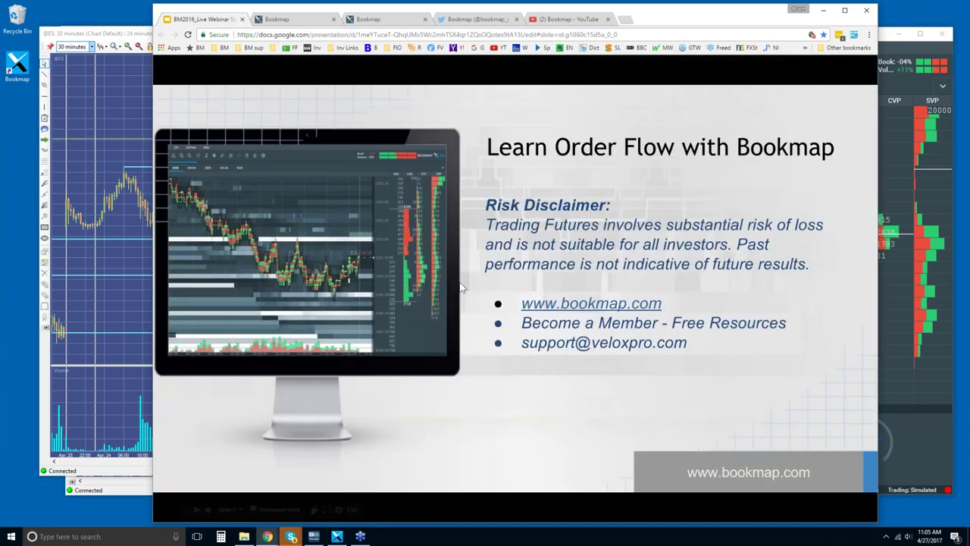
left_click(638, 205)
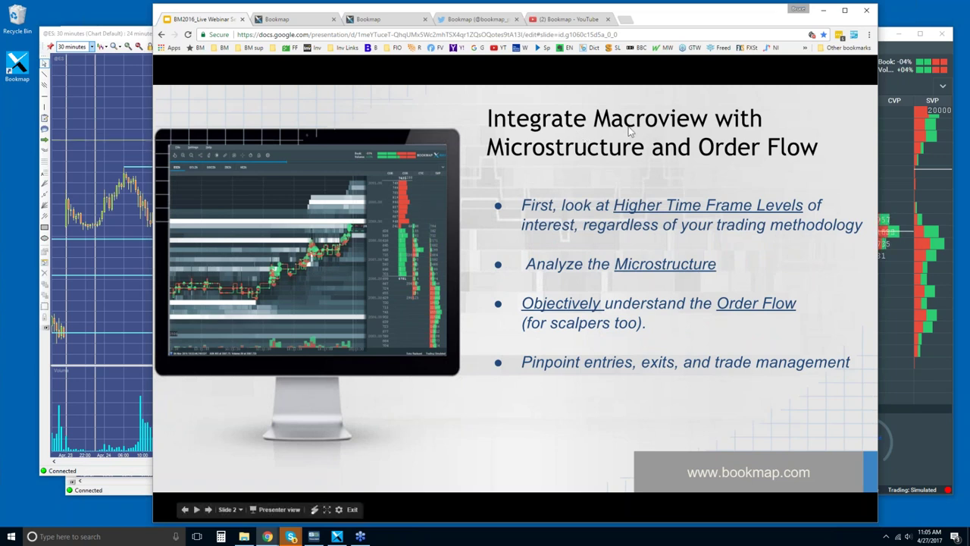
left_click(717, 176)
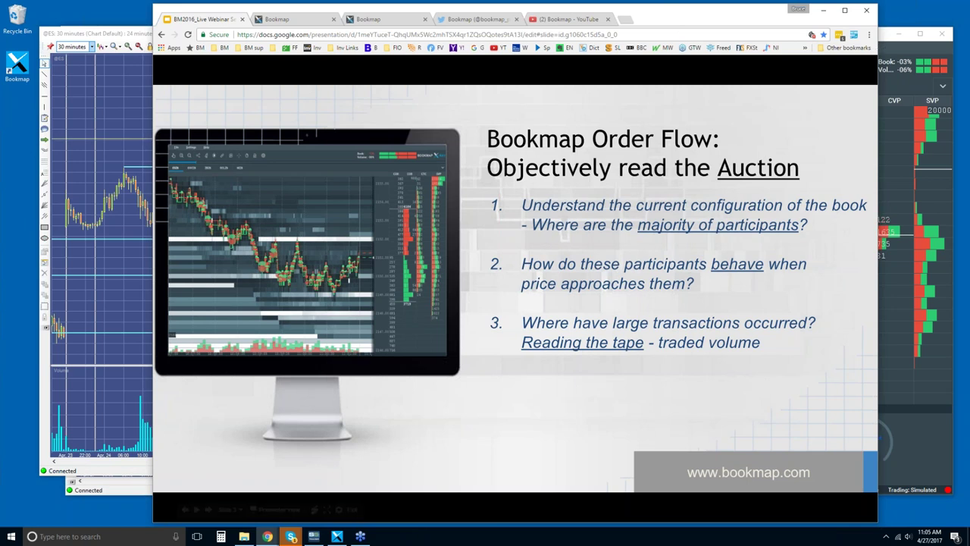
left_click(894, 53)
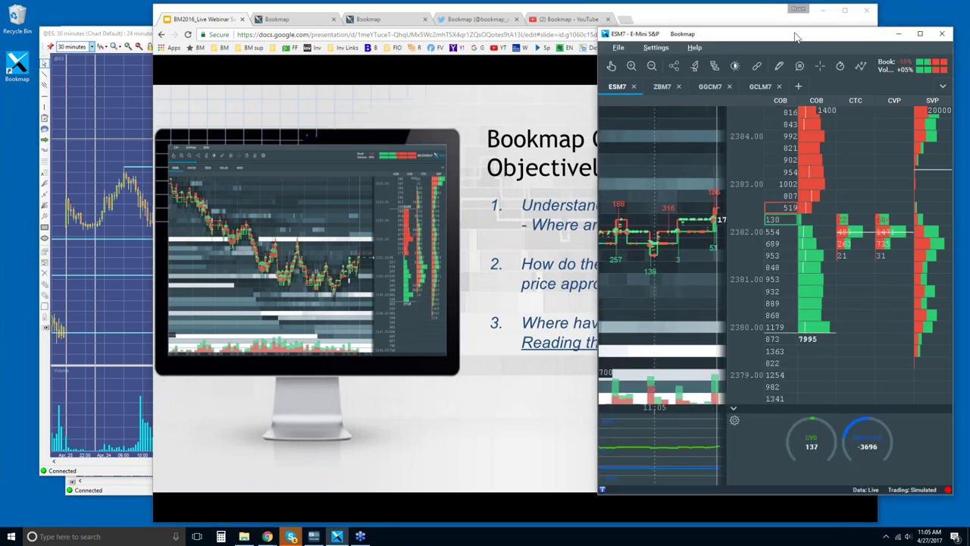
Step: Maximise the Bookmap window and zoom the ESM7 heatmap out
double_click(796, 34)
scroll(526, 128, "down", 5)
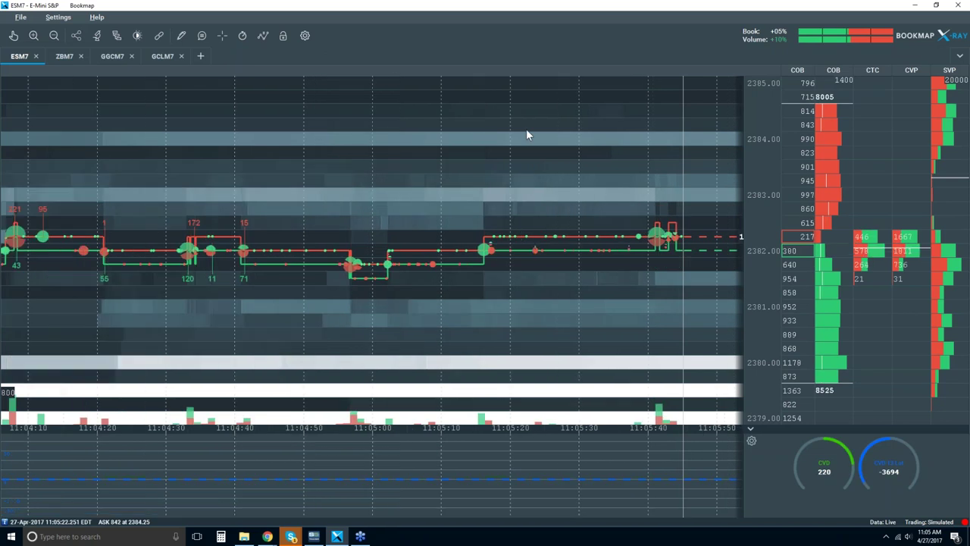
scroll(527, 130, "down", 10)
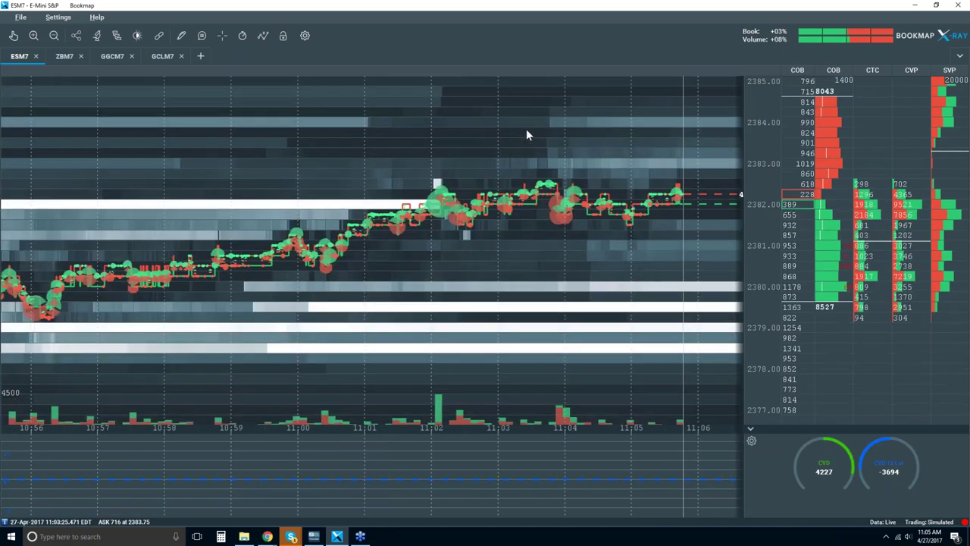
scroll(526, 129, "down", 3)
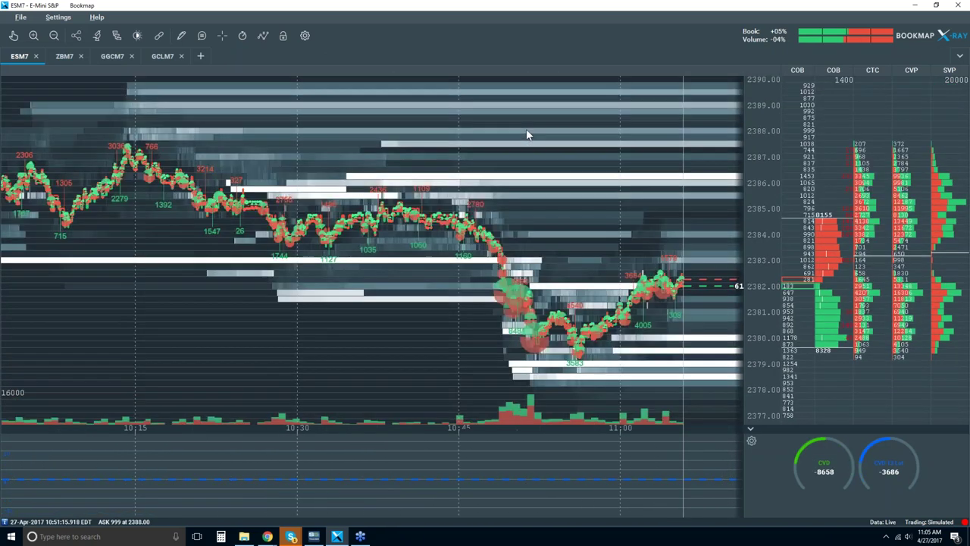
scroll(526, 129, "down", 1)
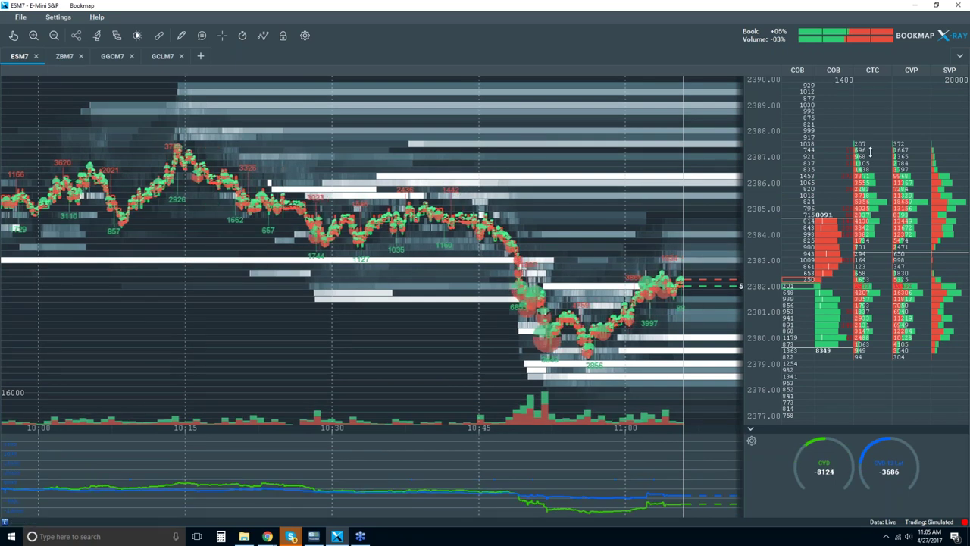
Step: Hide the CTC column from the right-side data columns
right_click(812, 145)
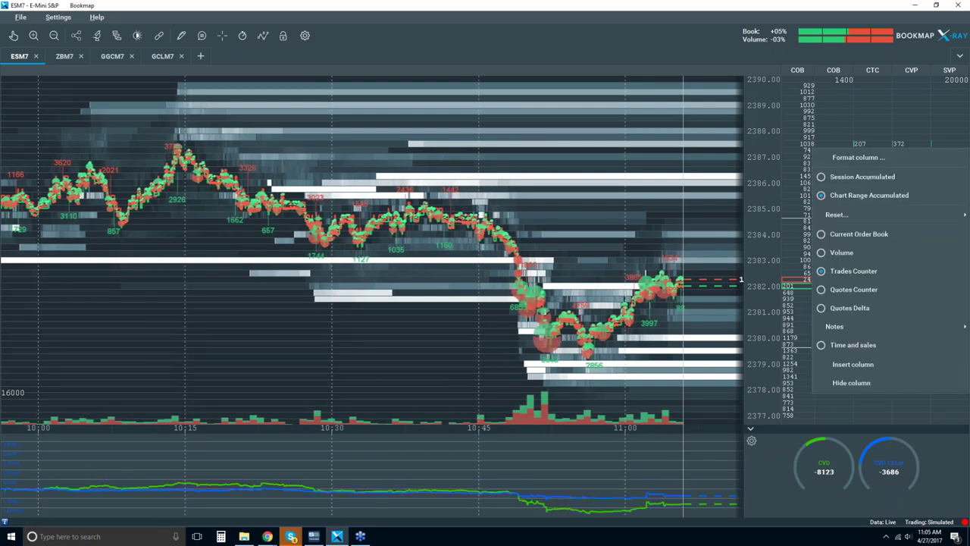
left_click(869, 377)
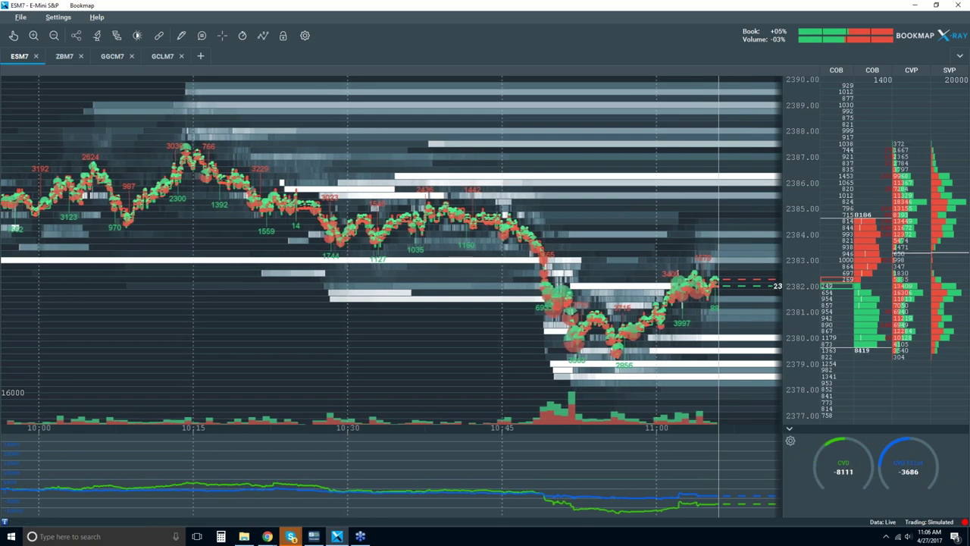
left_click(268, 536)
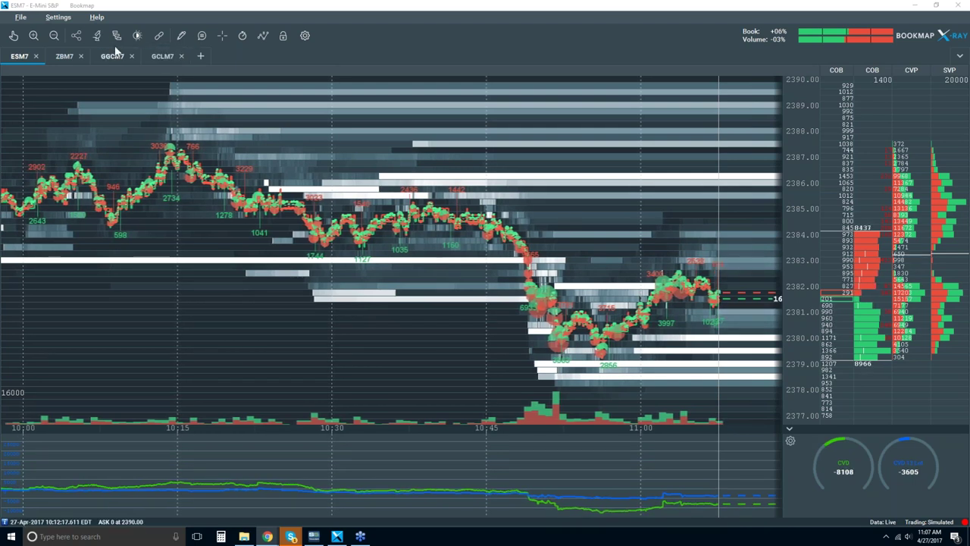
left_click(96, 35)
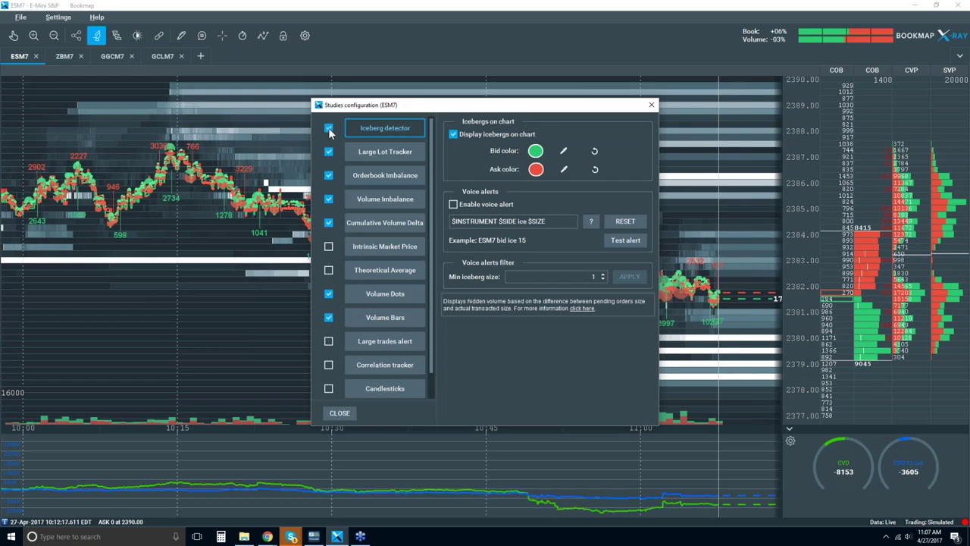
Step: Disable the Iceberg detector, enable the Correlation tracker for ESM7, and list overlay instruments
left_click(328, 128)
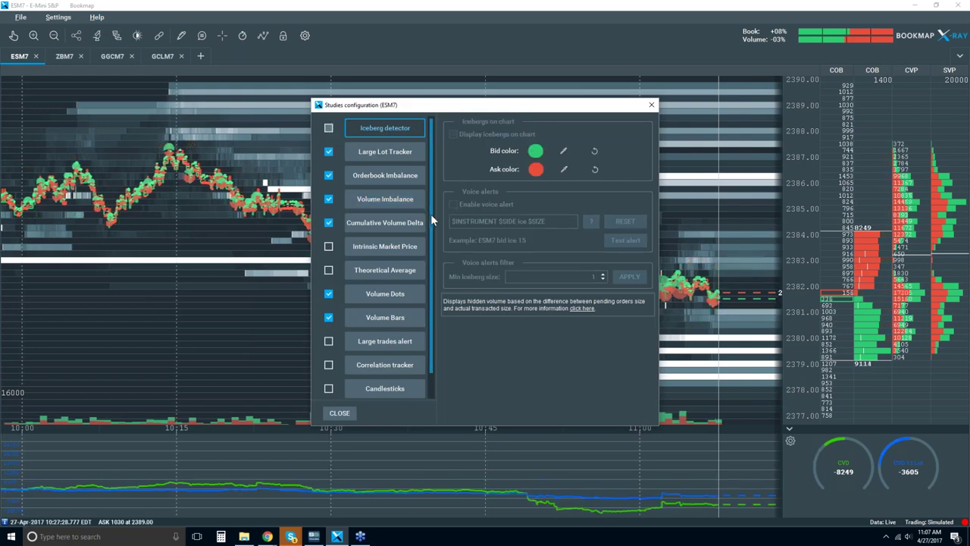
scroll(429, 216, "down", 1)
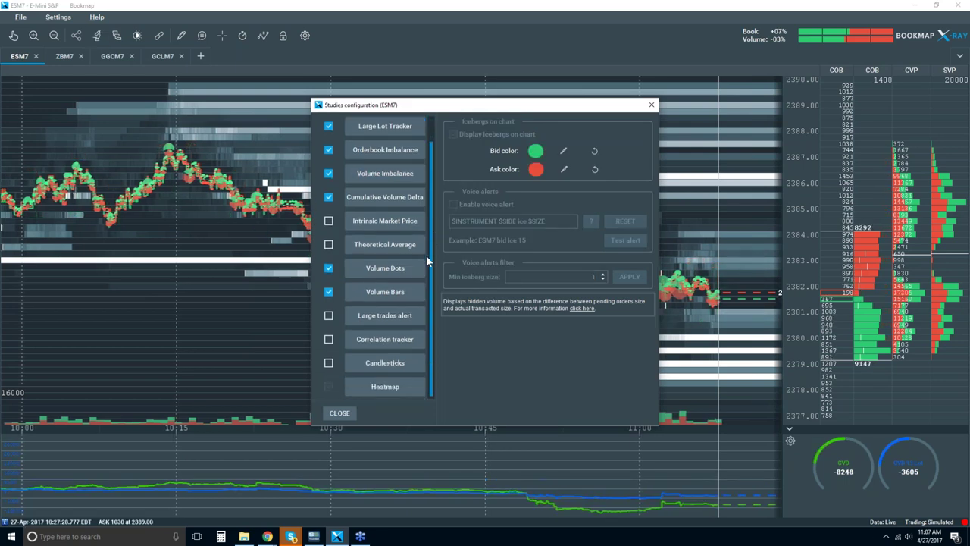
left_click(379, 340)
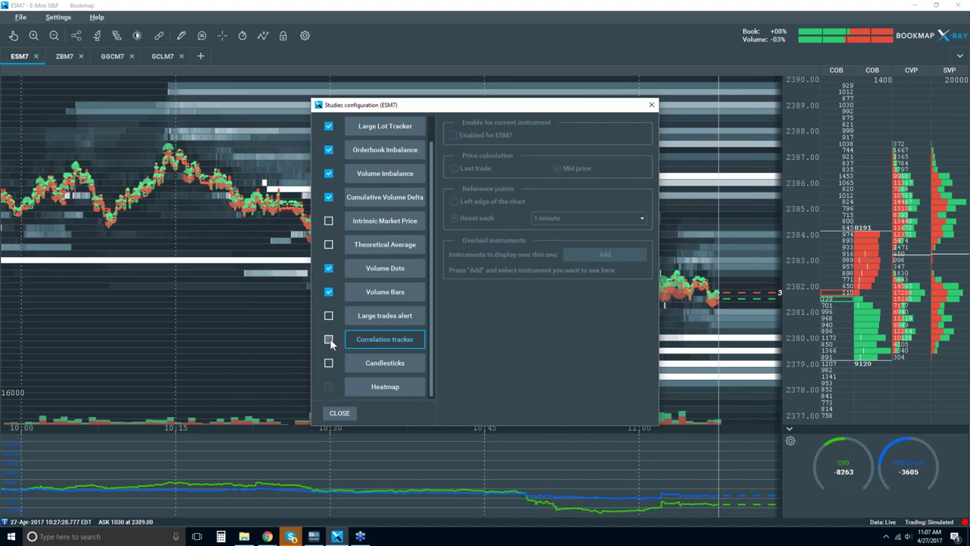
left_click(328, 339)
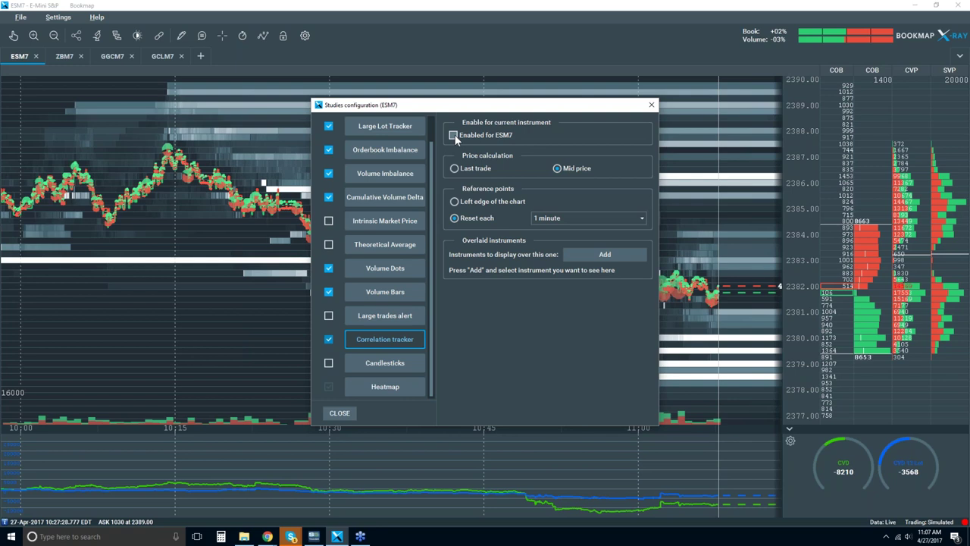
left_click(453, 135)
left_click_drag(482, 106, 438, 108)
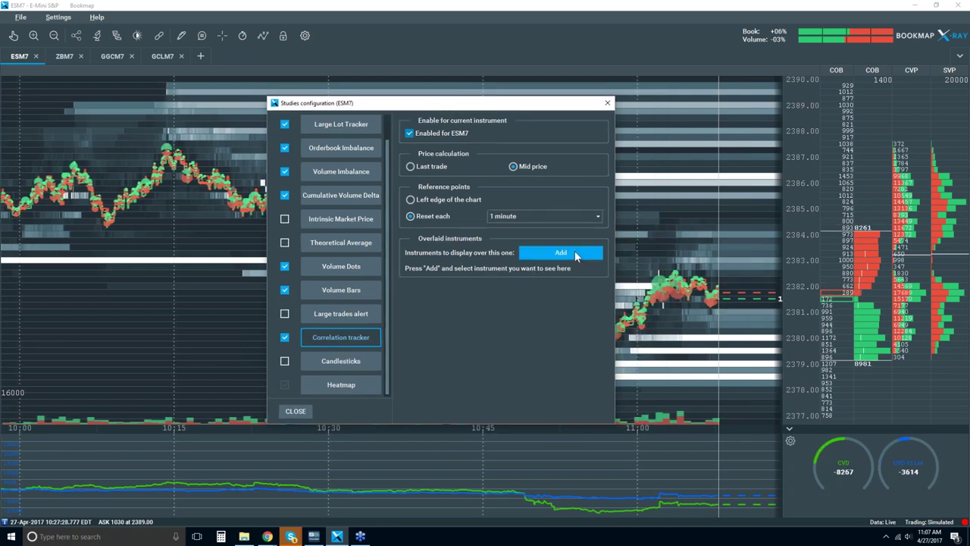
left_click(570, 254)
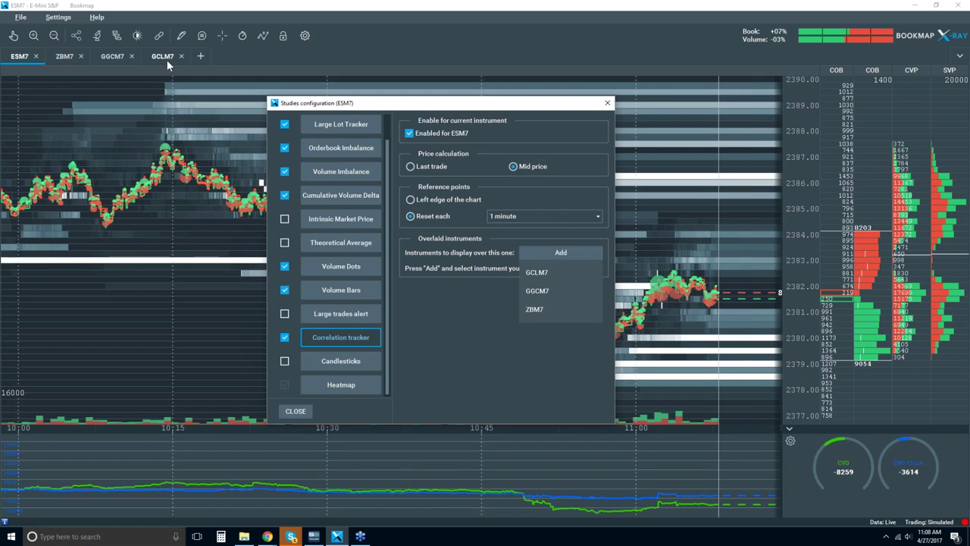
Step: Add GGCM7 as a yellow overlay referenced to the chart's left edge, then close the dialog
left_click(557, 290)
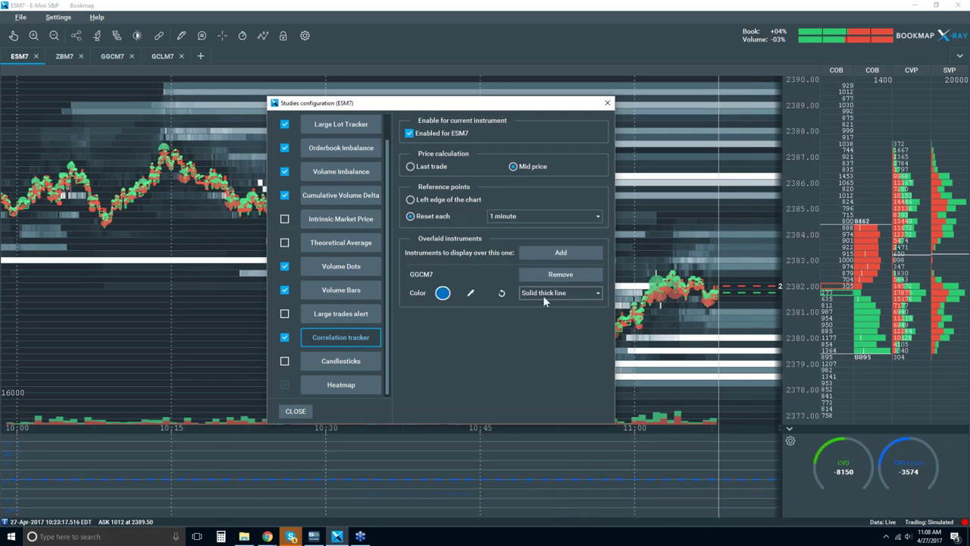
left_click(442, 292)
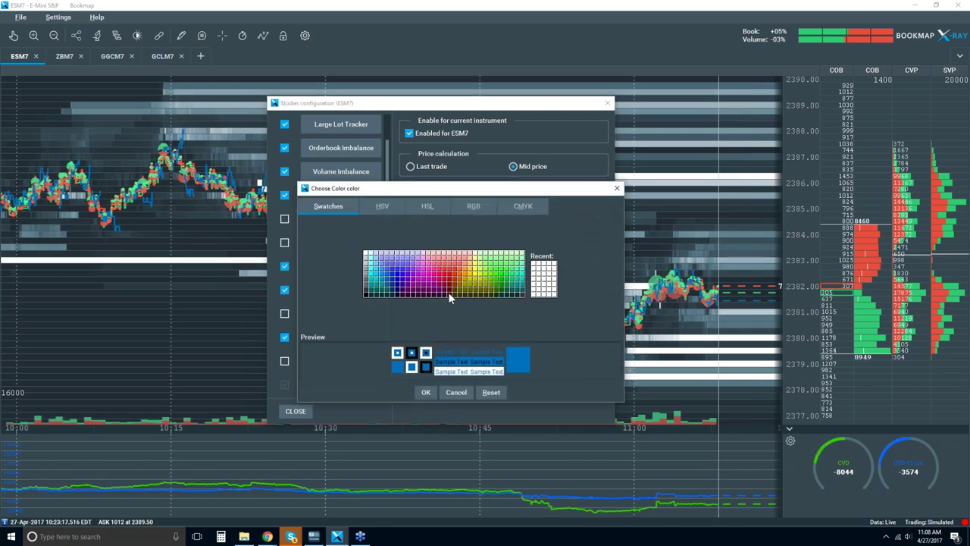
left_click(476, 273)
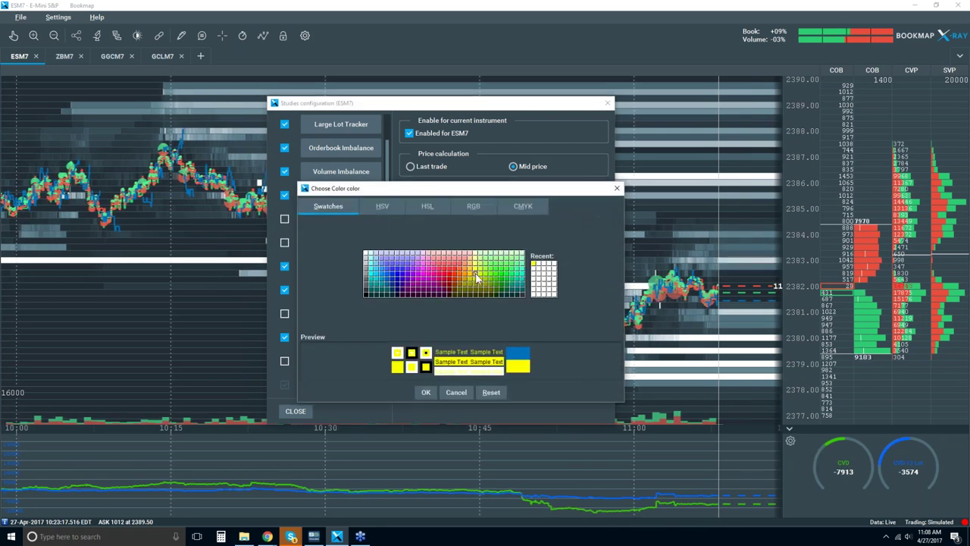
left_click(425, 392)
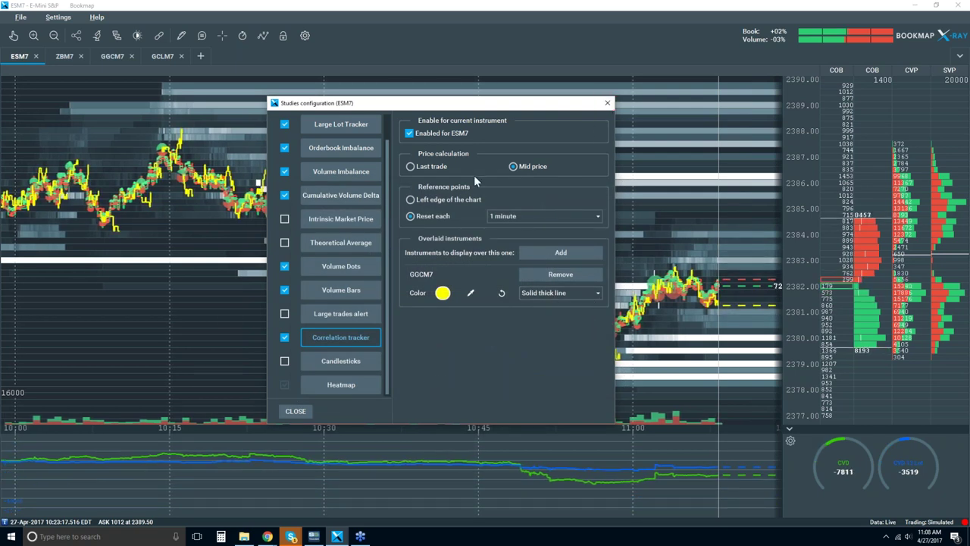
left_click(425, 199)
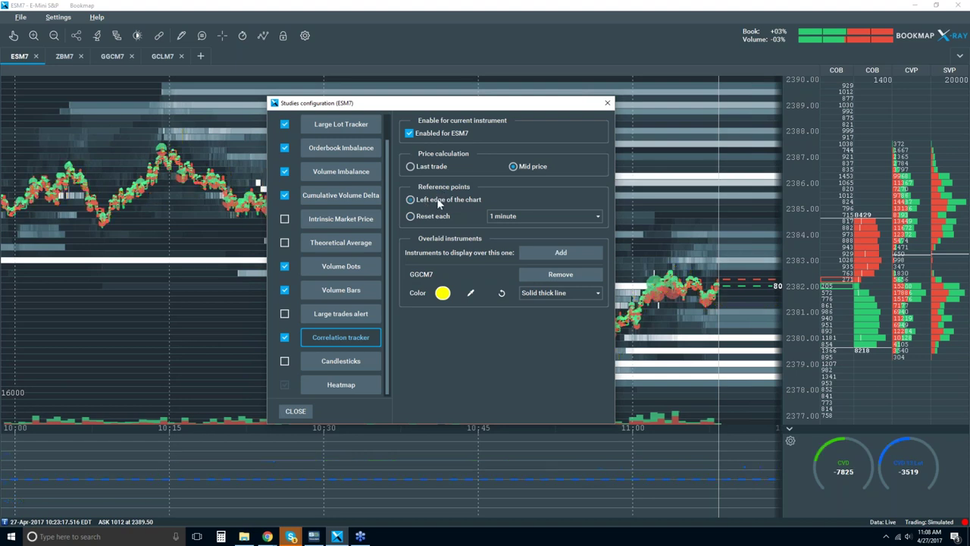
left_click(606, 105)
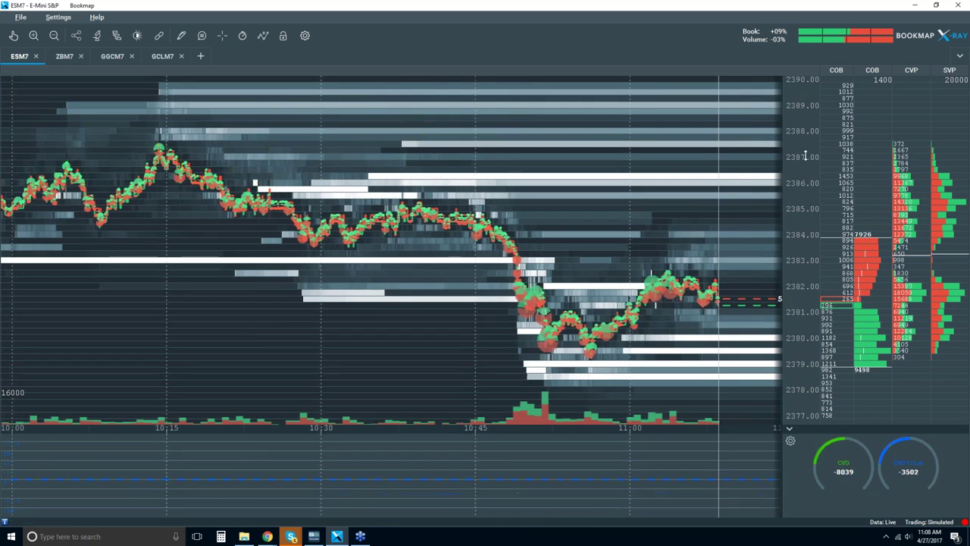
Step: Zoom the price axis out until the yellow GGCM7 line fits, then reopen Studies configuration
scroll(805, 156, "down", 1)
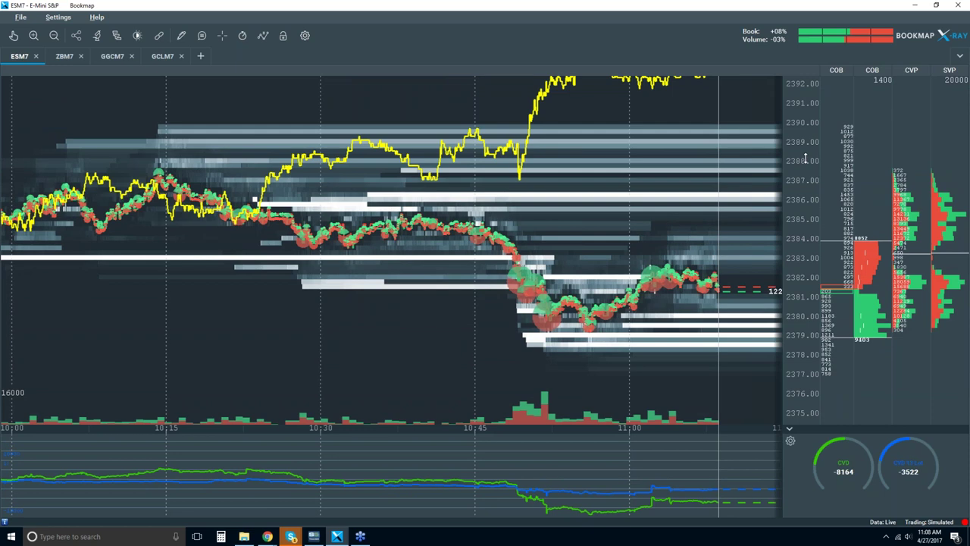
scroll(805, 163, "down", 1)
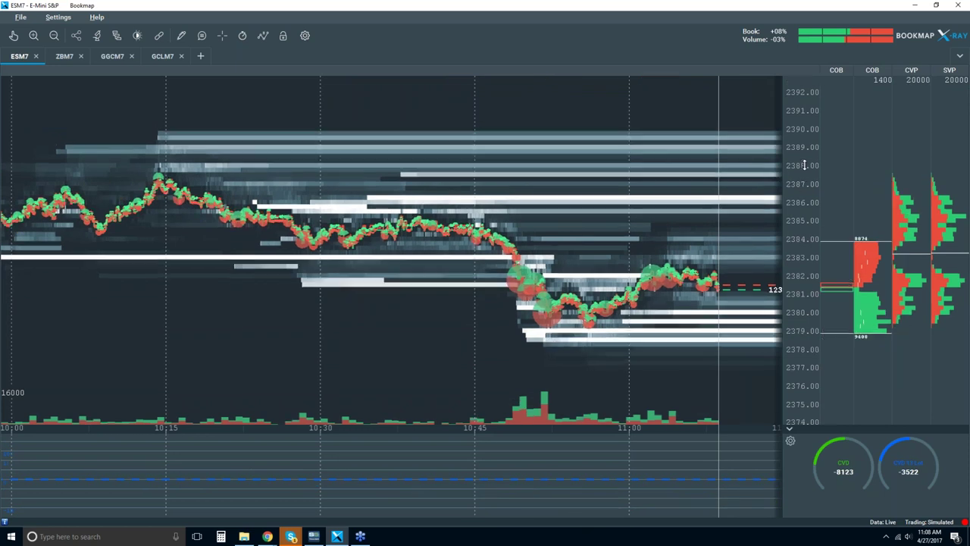
scroll(805, 165, "down", 1)
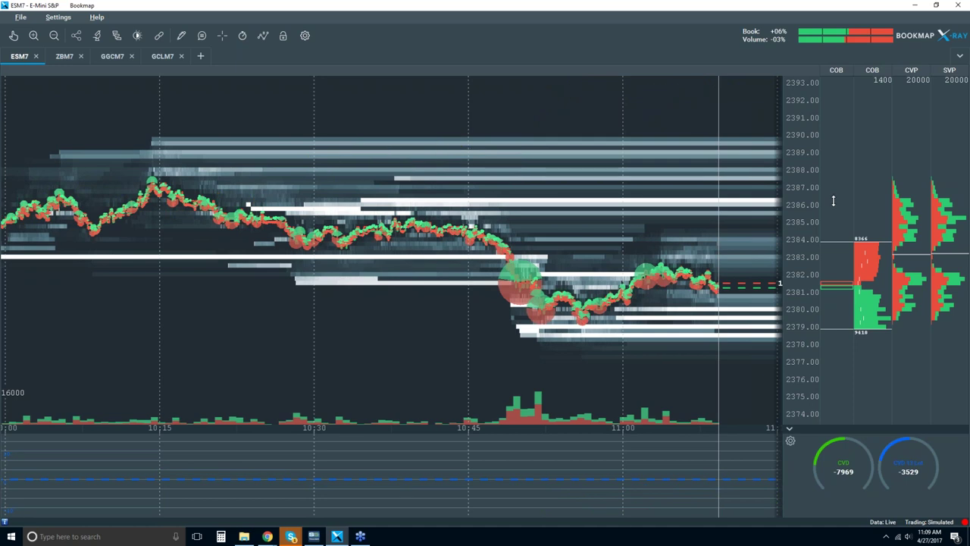
scroll(833, 200, "down", 1)
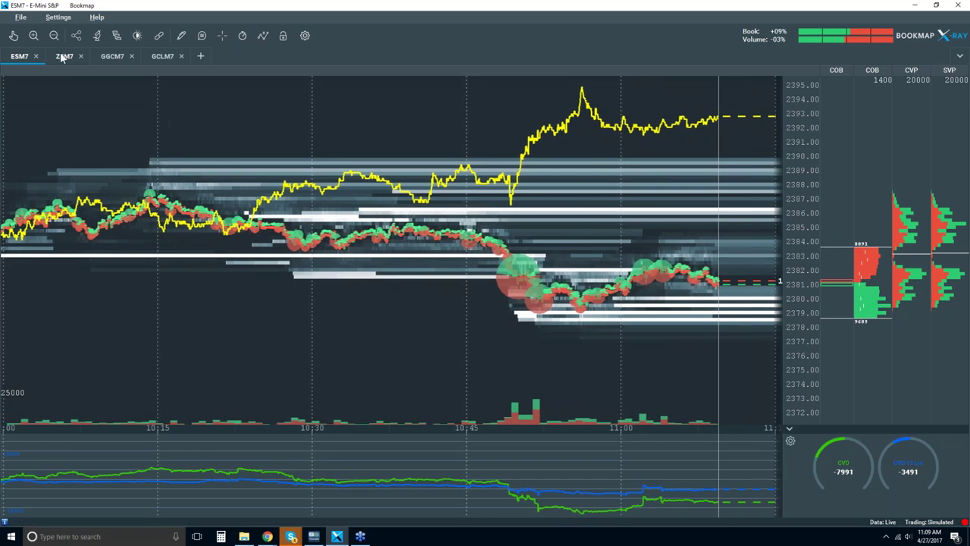
left_click(97, 36)
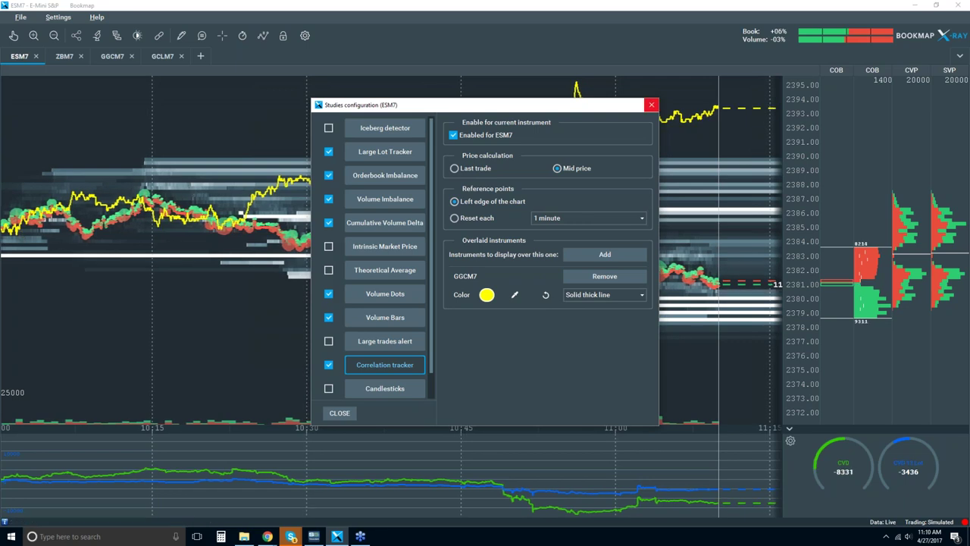
Step: Close Studies configuration and zoom the ESM7 chart in on time
left_click(651, 105)
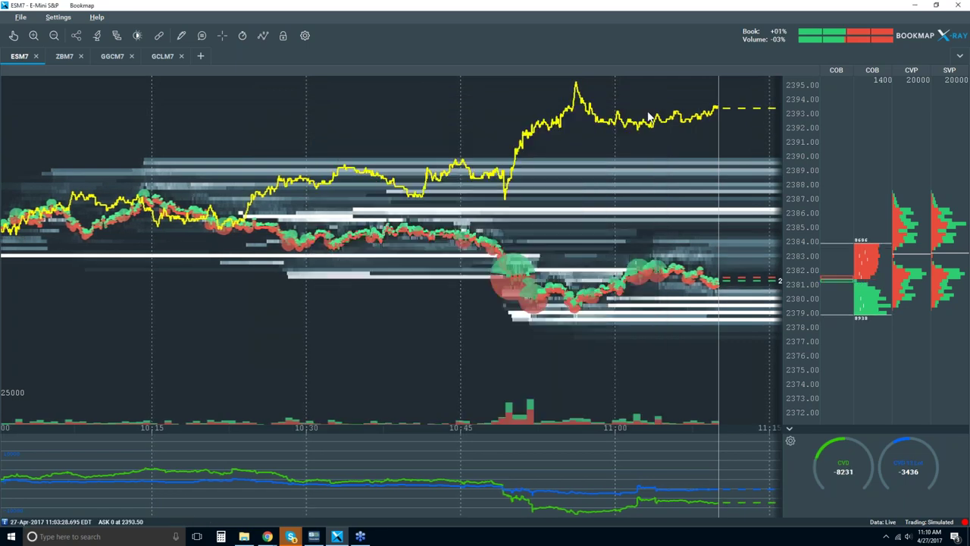
left_click(34, 38)
Step: Zoom in on the last dozen minutes in time and price, then open the Subscribe dialog
left_click(34, 38)
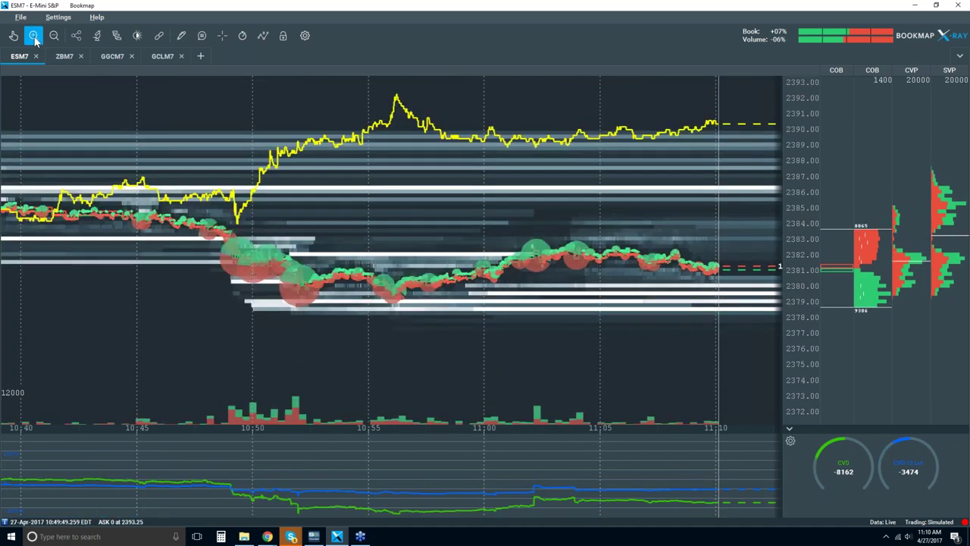
left_click(34, 38)
left_click(34, 38)
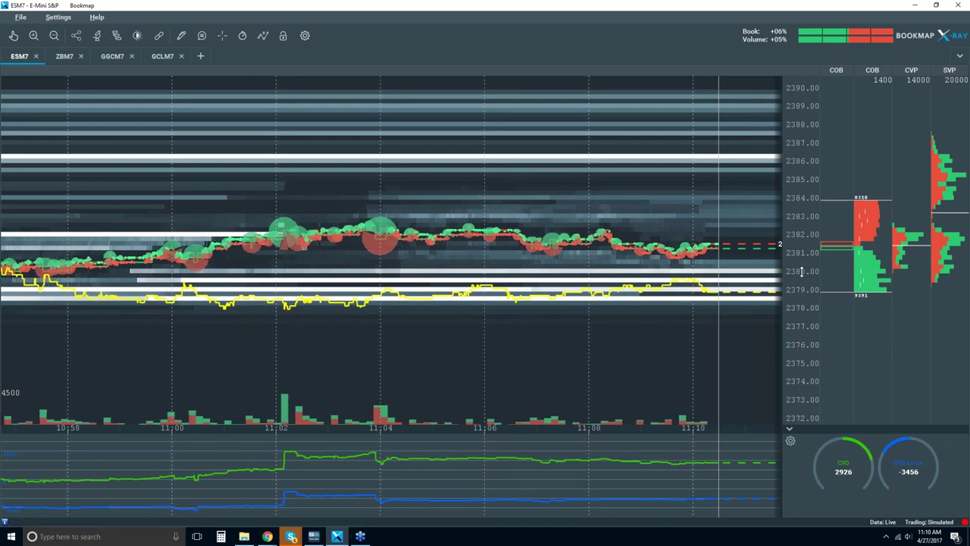
scroll(836, 249, "up", 2)
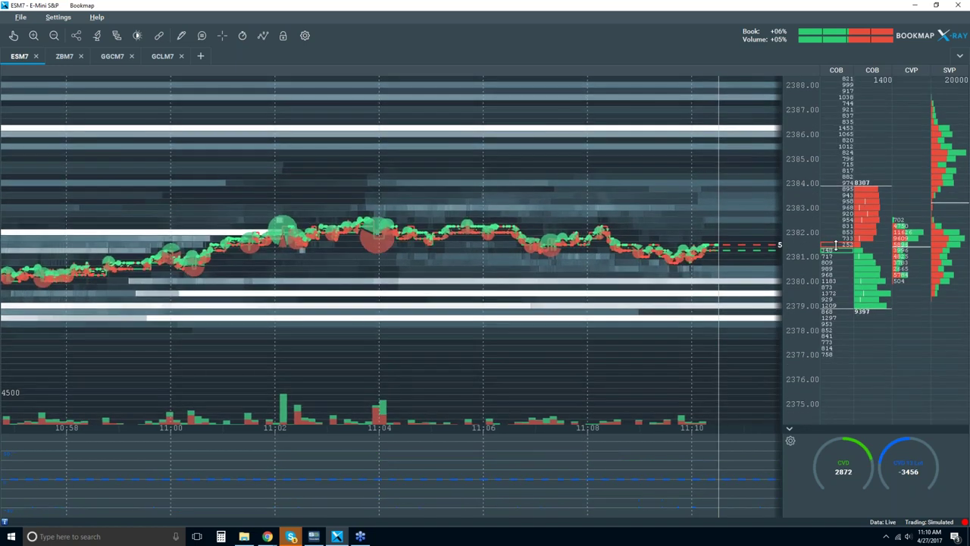
scroll(833, 242, "up", 2)
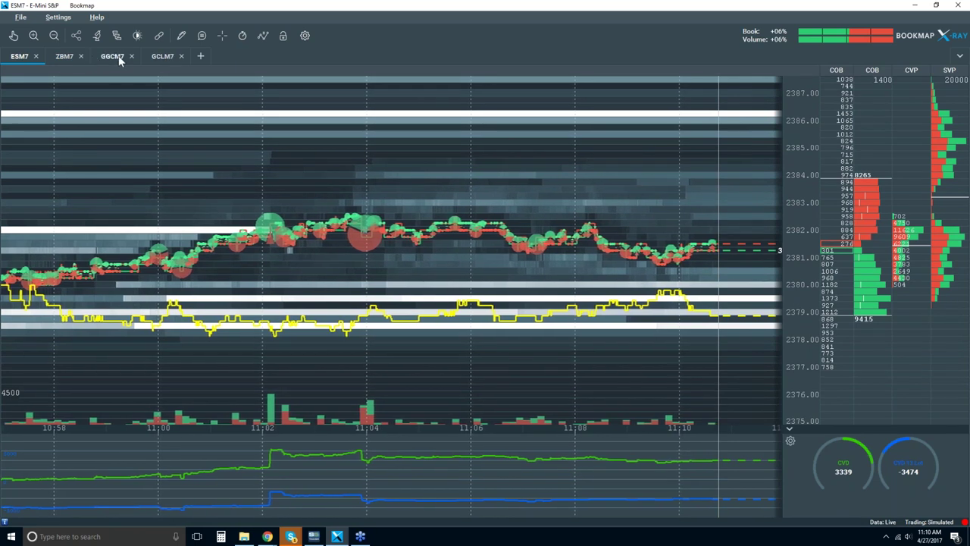
left_click(201, 56)
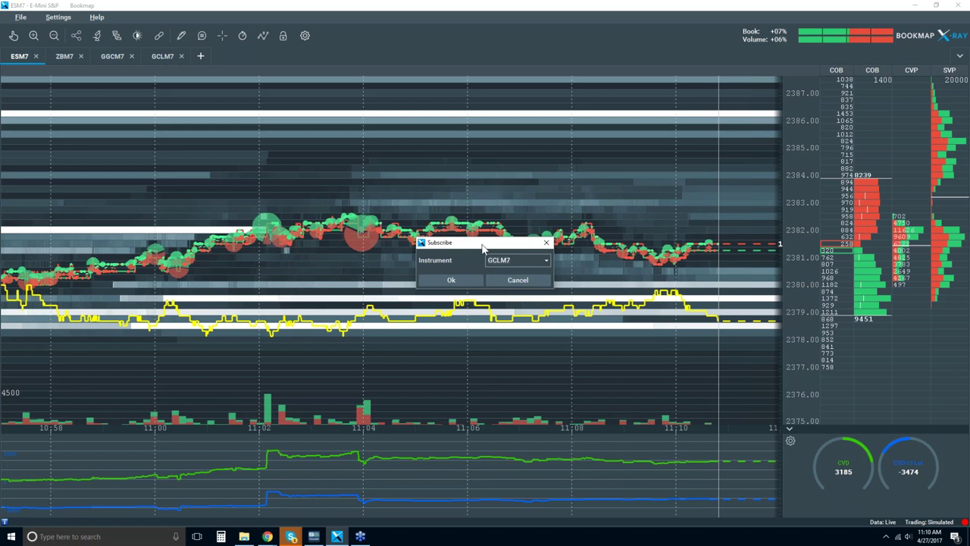
Step: Subscribe to NQM7 as a new instrument tab, then return to the ESM7 studies configuration
type("nq")
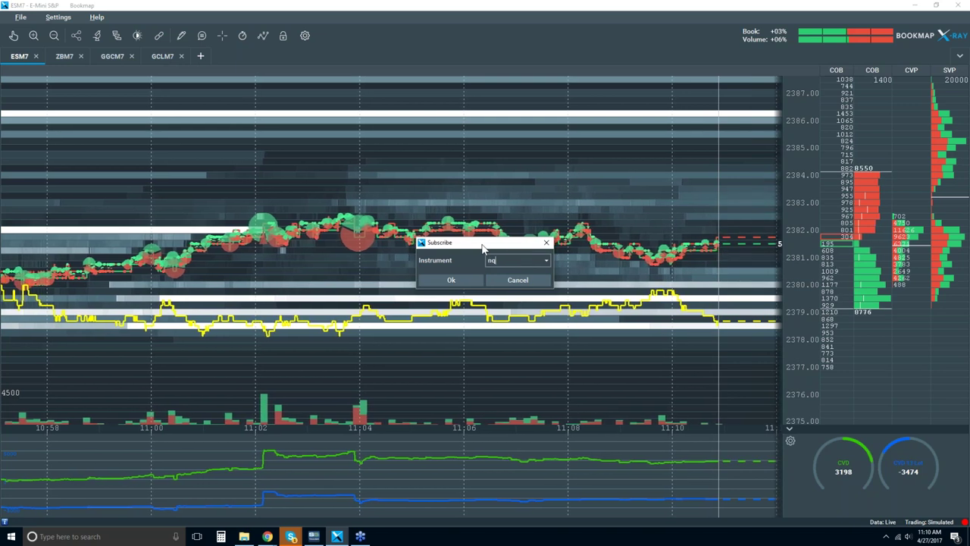
type("m7")
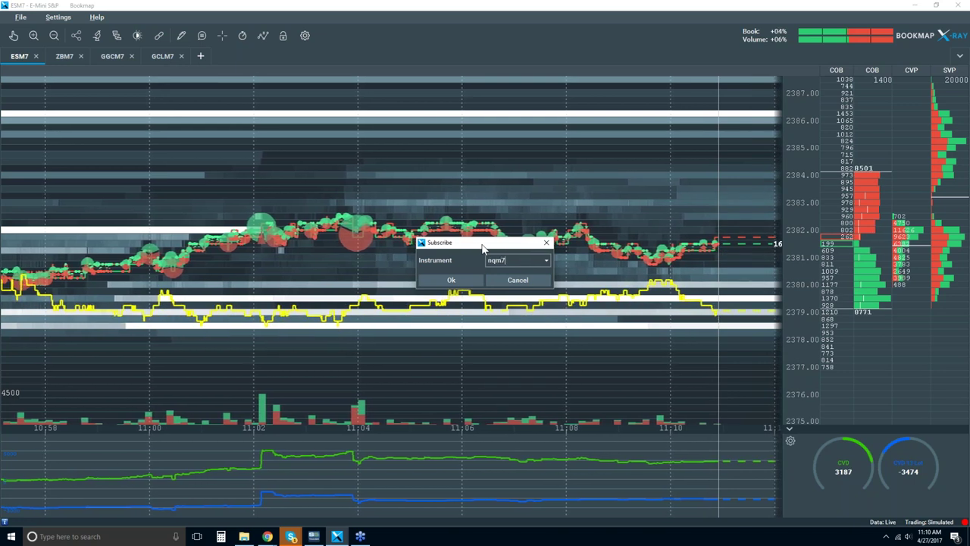
key("Return")
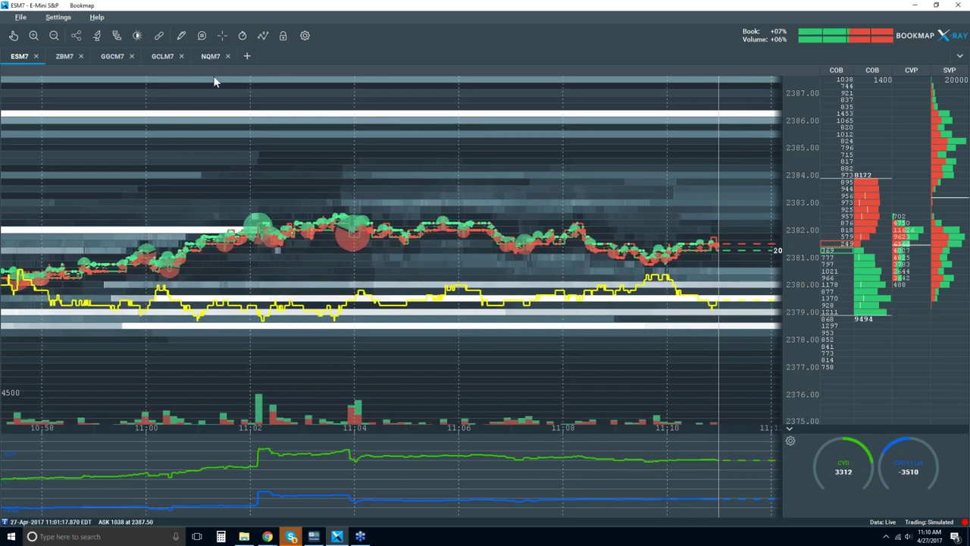
left_click(97, 35)
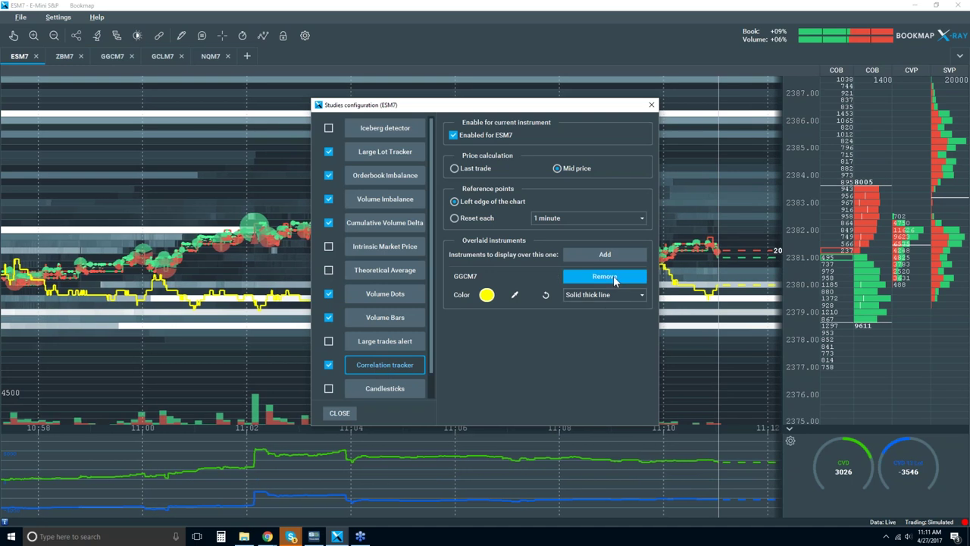
Step: Overlay NQM7 on the ESM7 chart in magenta beside GGCM7, then reopen the studies settings
left_click(597, 254)
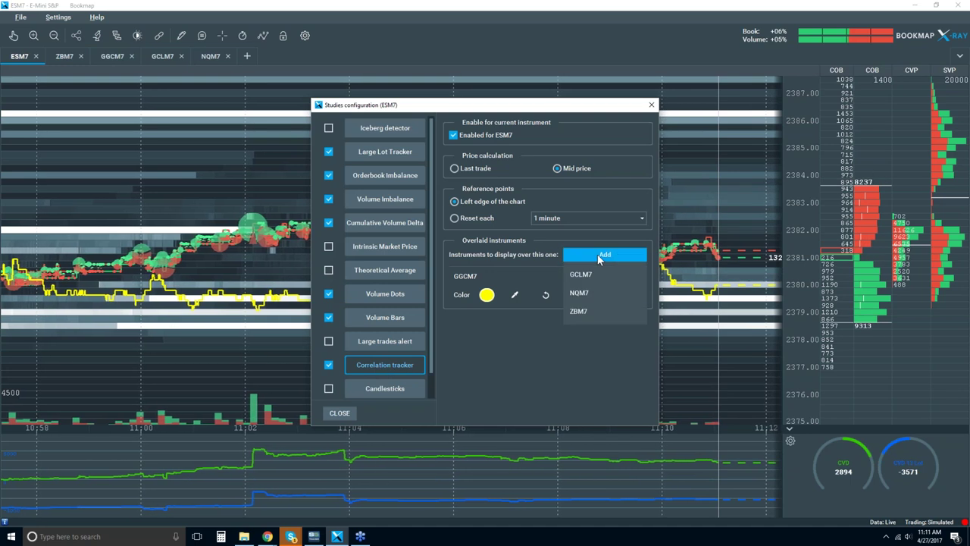
left_click(580, 294)
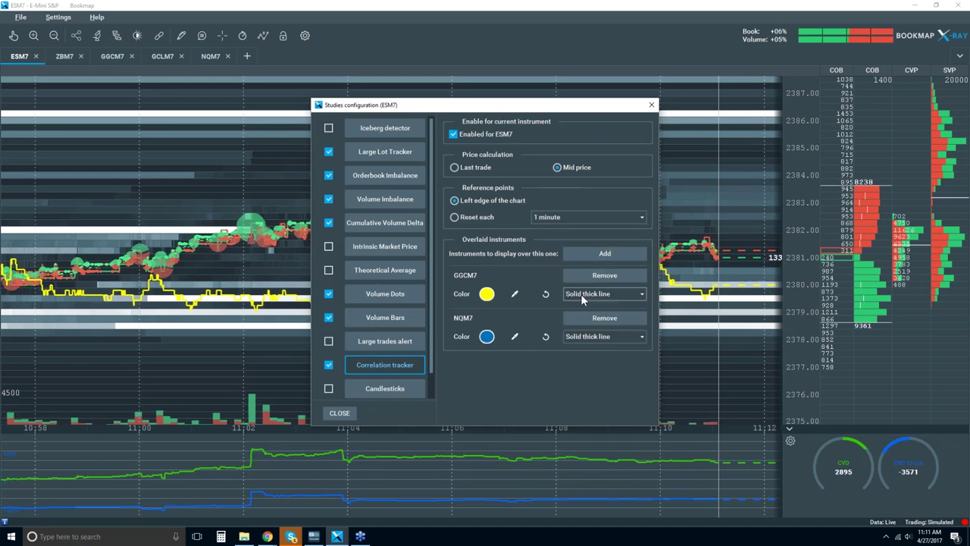
left_click(488, 338)
left_click(470, 322)
left_click(470, 437)
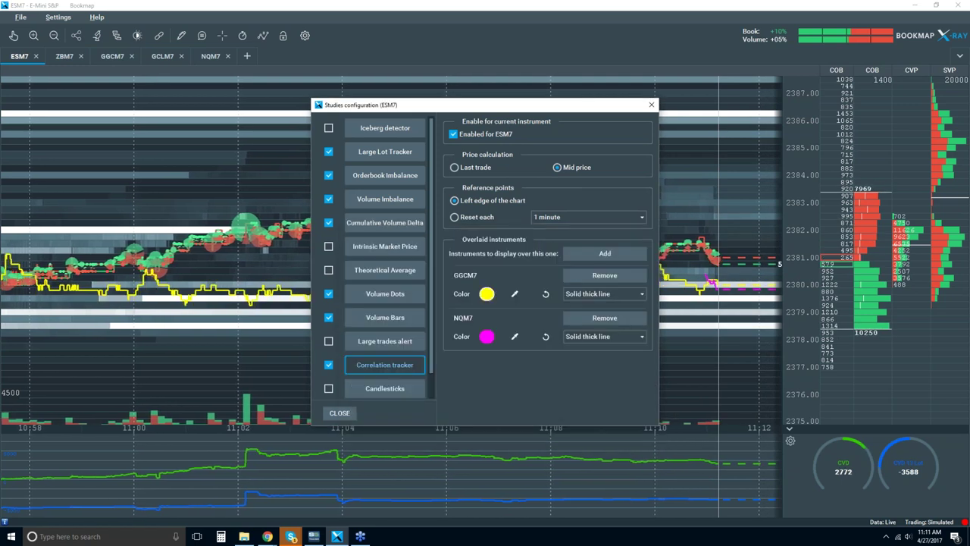
left_click(651, 105)
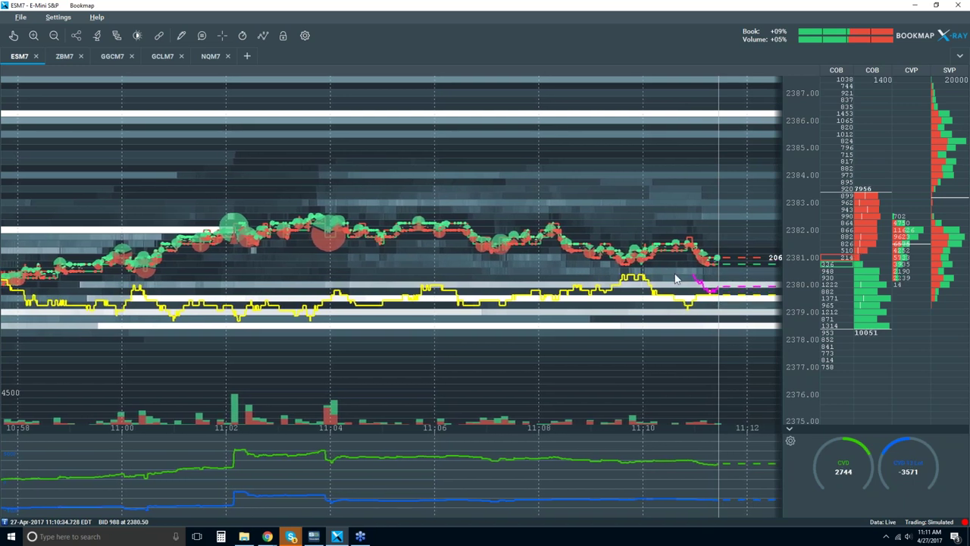
left_click(98, 38)
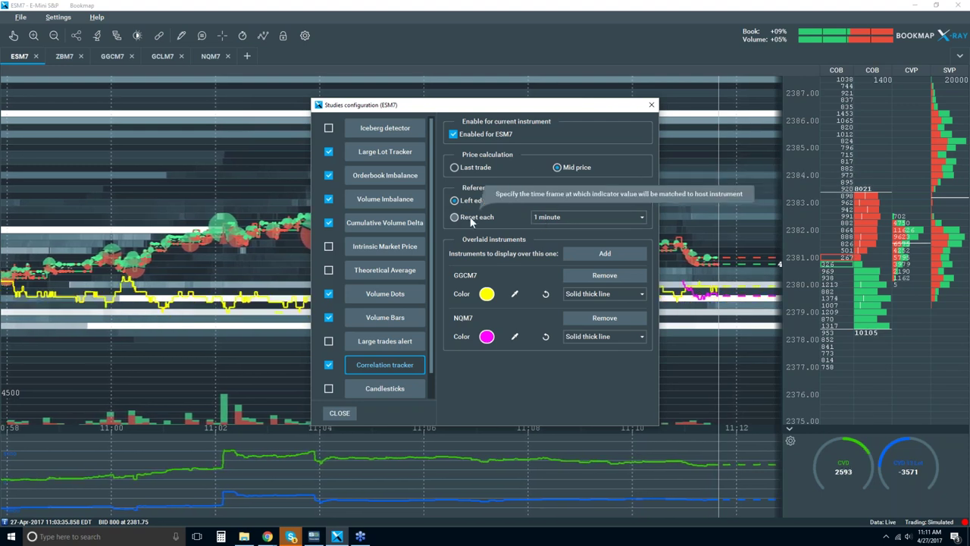
Step: Set the correlation tracker's Reset each interval to 2 minutes and close the studies configuration
left_click(592, 218)
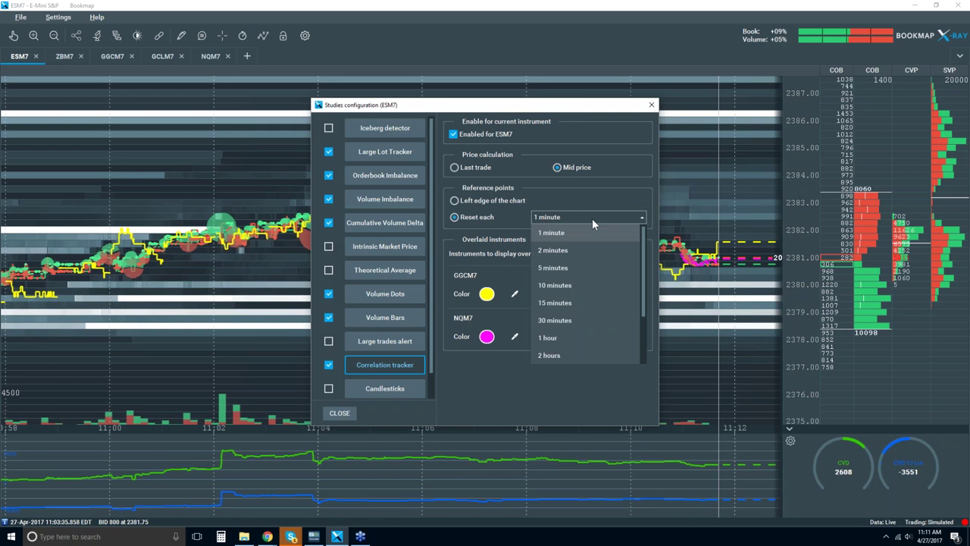
left_click(564, 269)
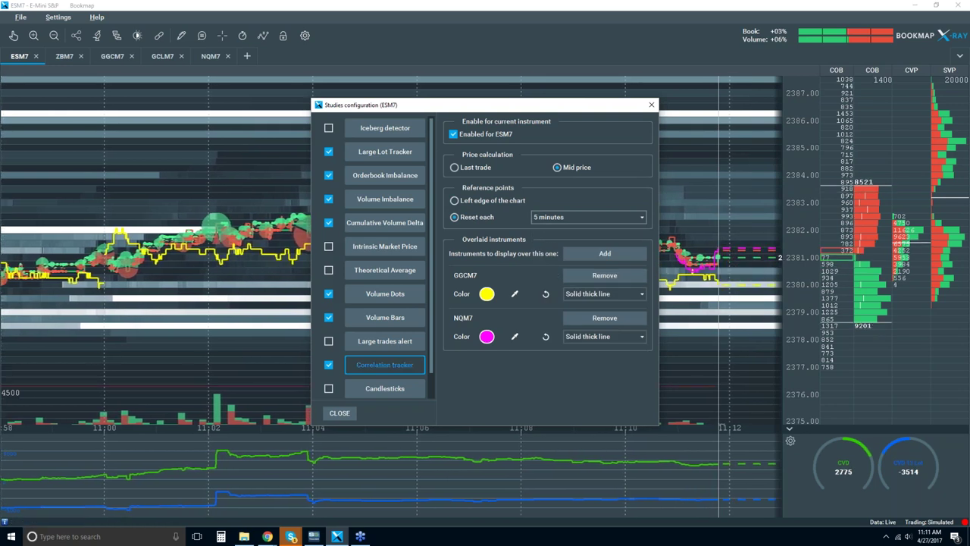
left_click(589, 219)
left_click(574, 247)
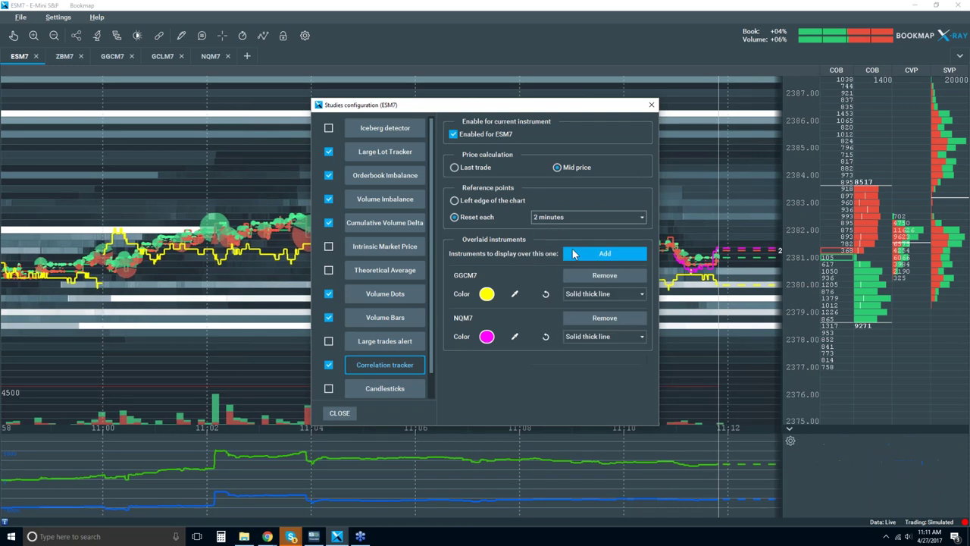
left_click(651, 106)
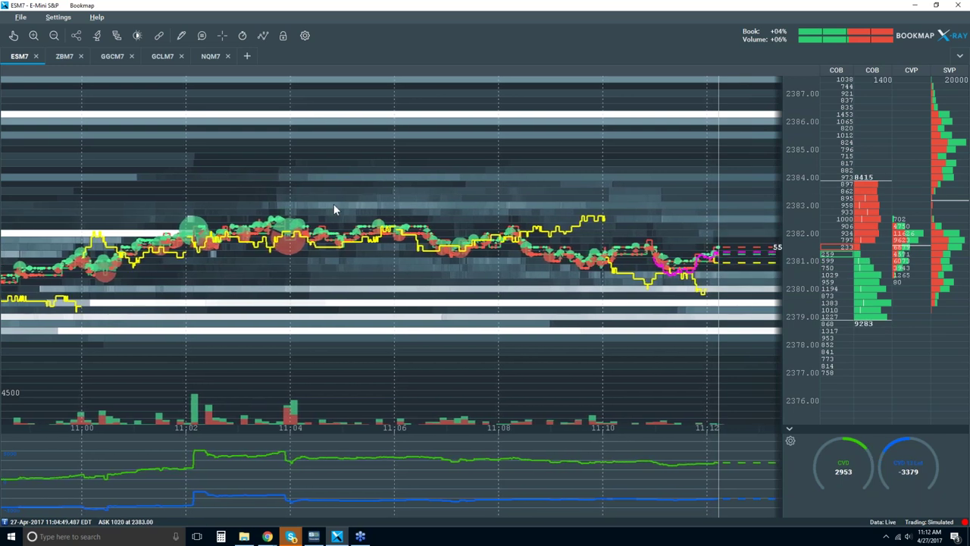
scroll(333, 205, "down", 2)
Step: Zoom the chart out and change the correlation tracker reset back to 5 minutes
scroll(334, 210, "down", 1)
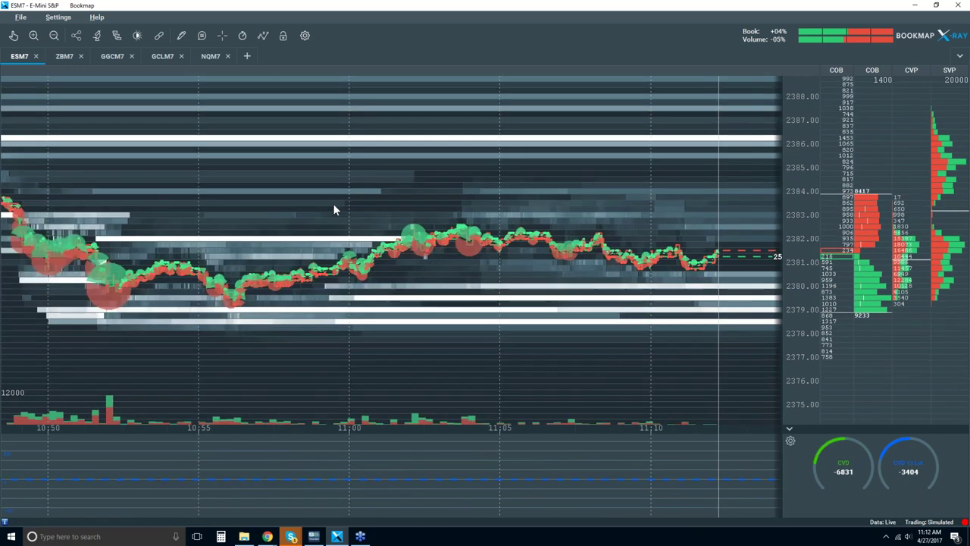
scroll(334, 209, "down", 1)
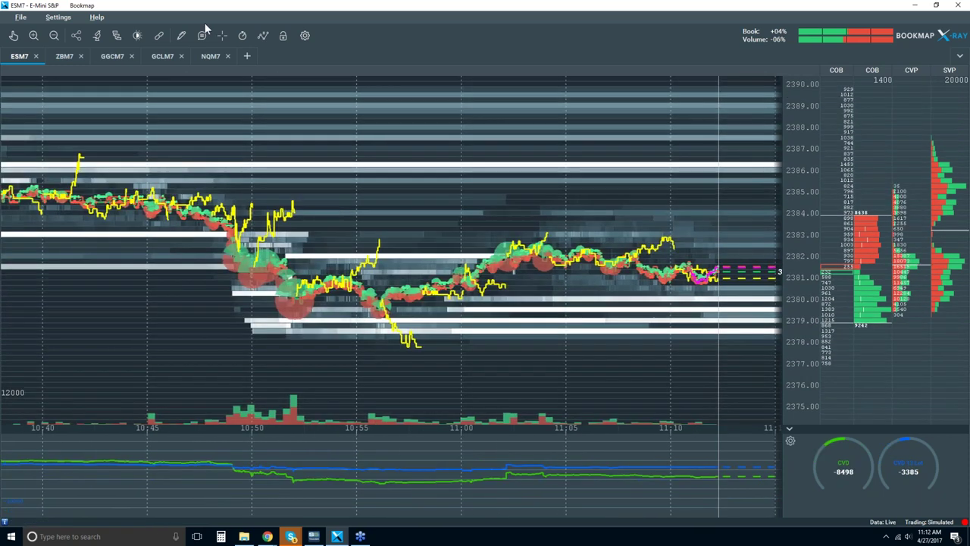
left_click(99, 39)
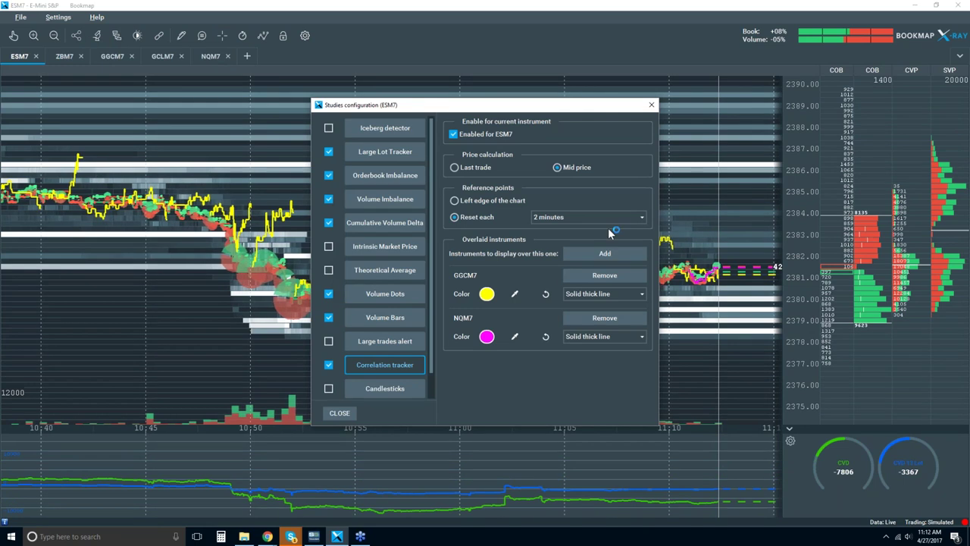
left_click(611, 219)
left_click(578, 250)
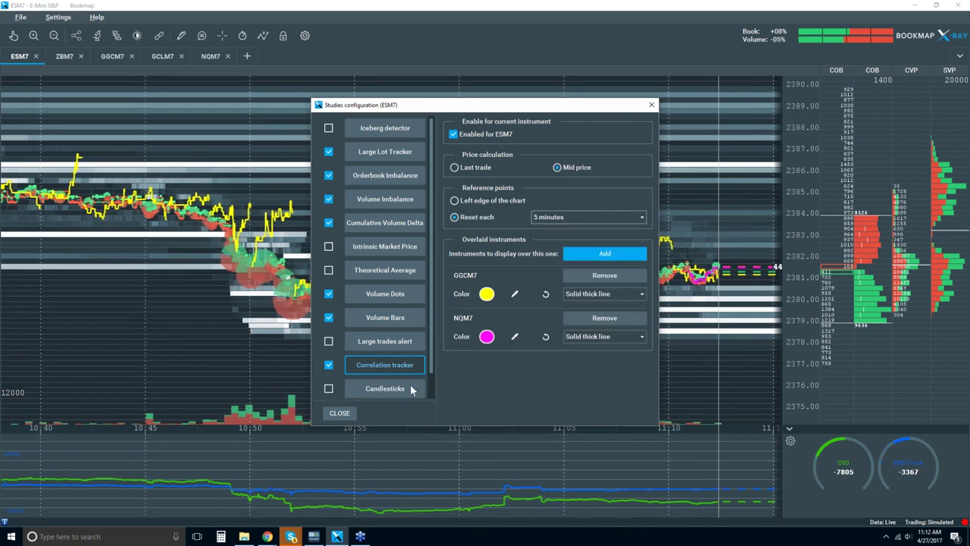
left_click(340, 416)
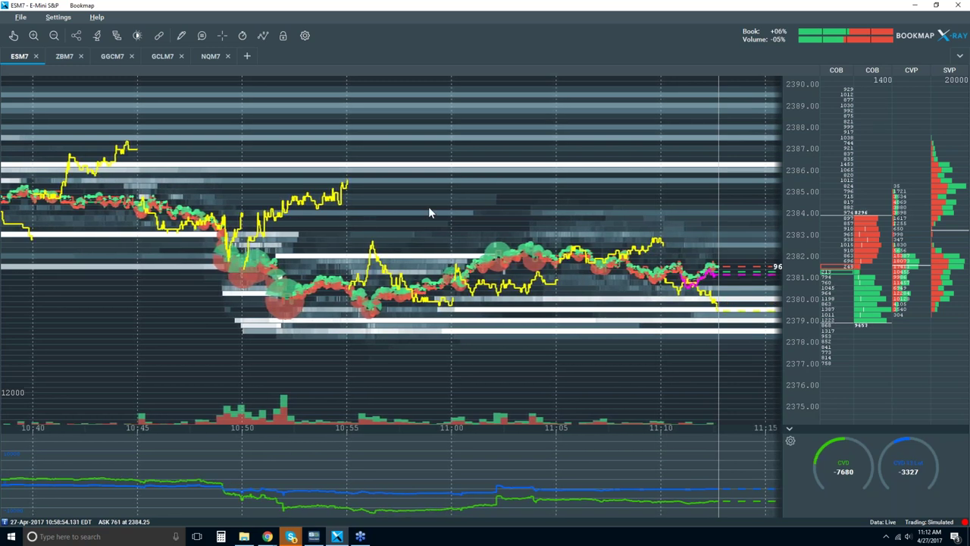
Step: Change the NQM7 overlay line style to Dashed thick line
left_click(96, 35)
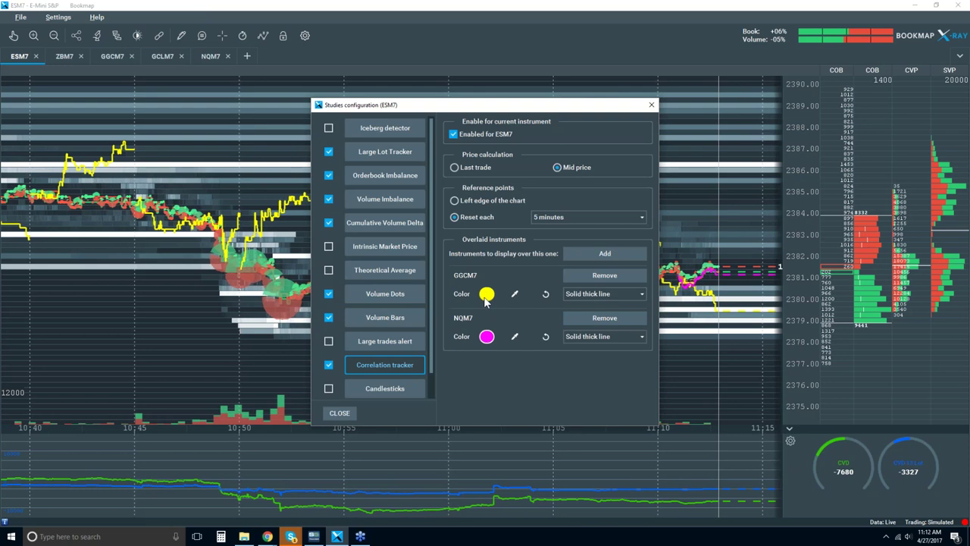
left_click(616, 337)
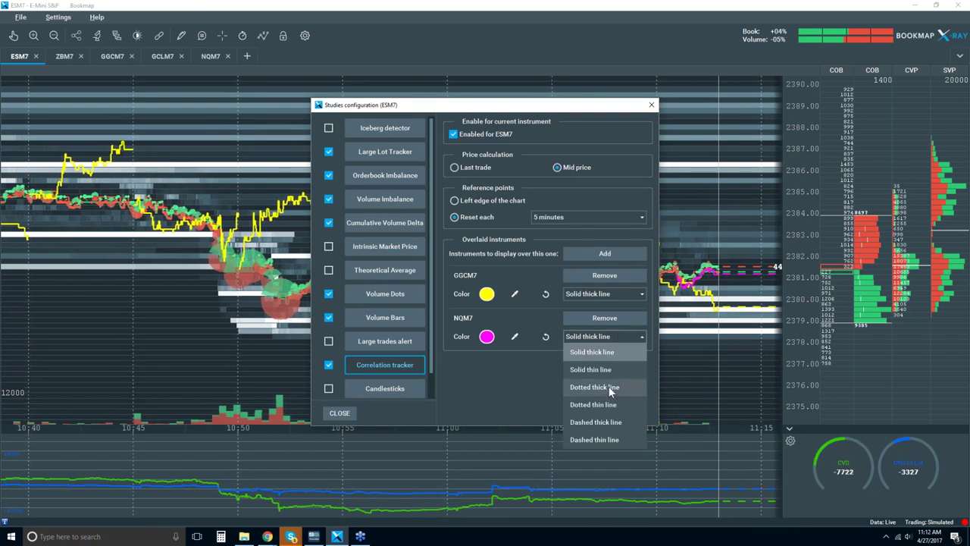
left_click(606, 421)
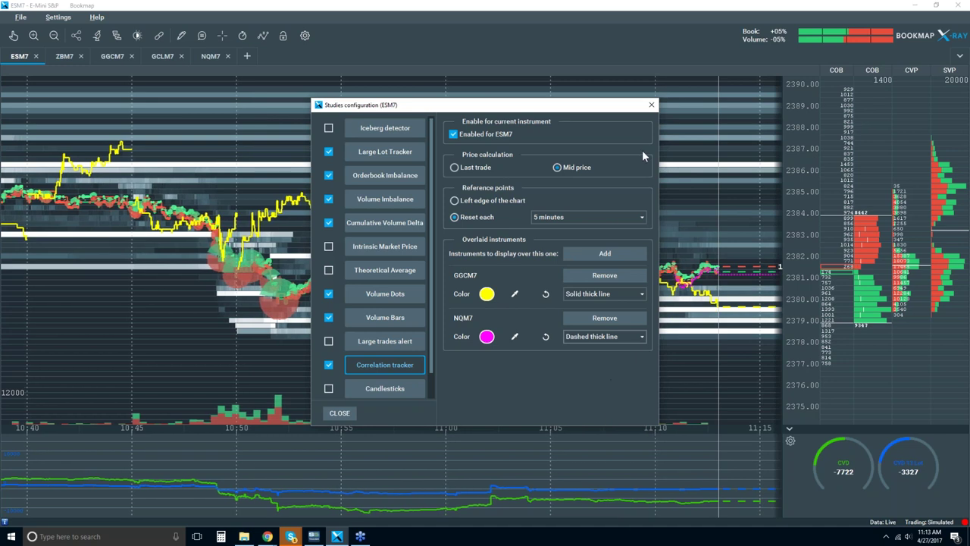
left_click(651, 105)
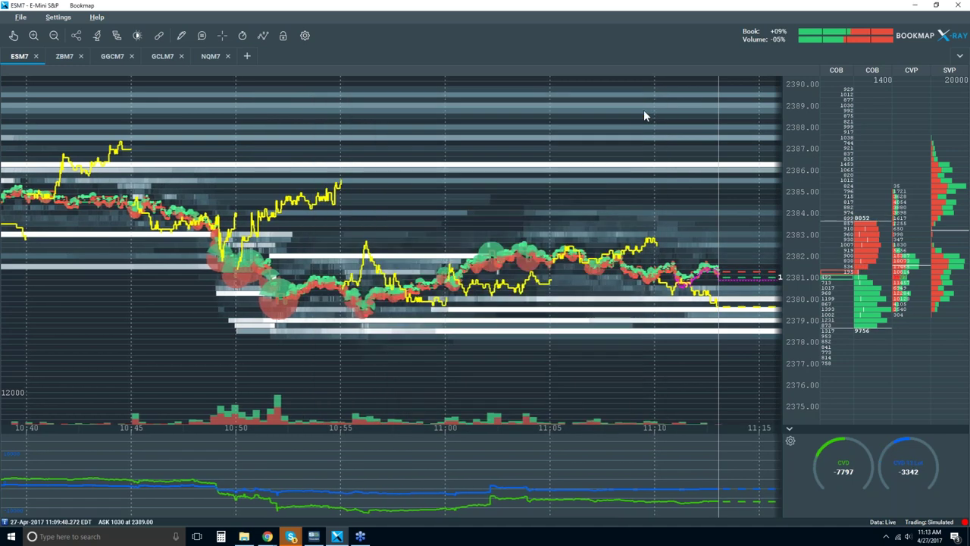
Step: Zoom the chart in and back out to span roughly 10:45 to 11:15
scroll(694, 245, "up", 4)
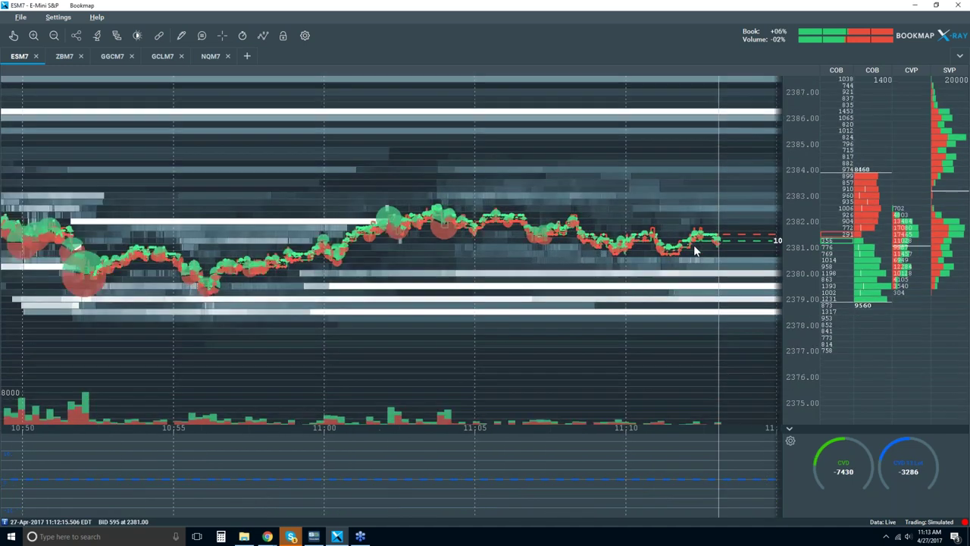
scroll(694, 245, "up", 3)
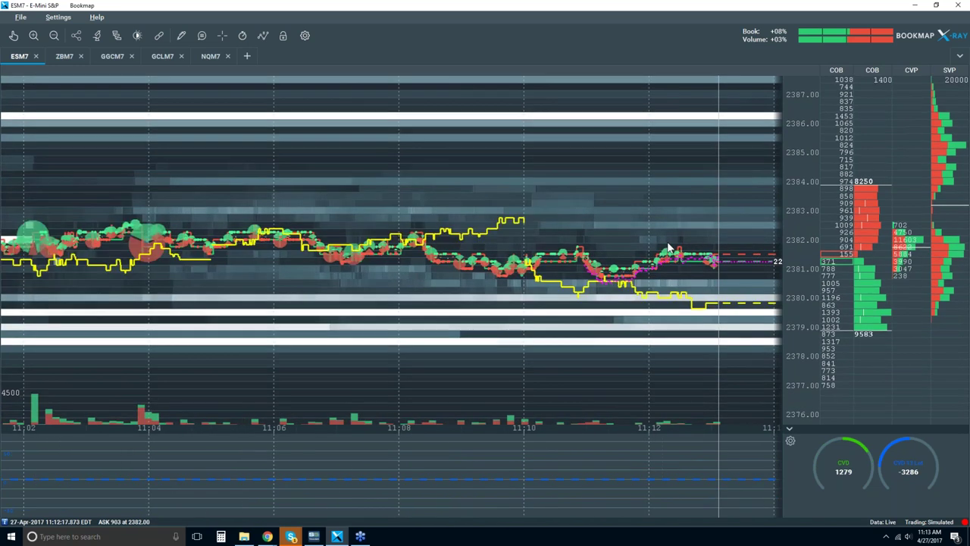
scroll(668, 247, "up", 2)
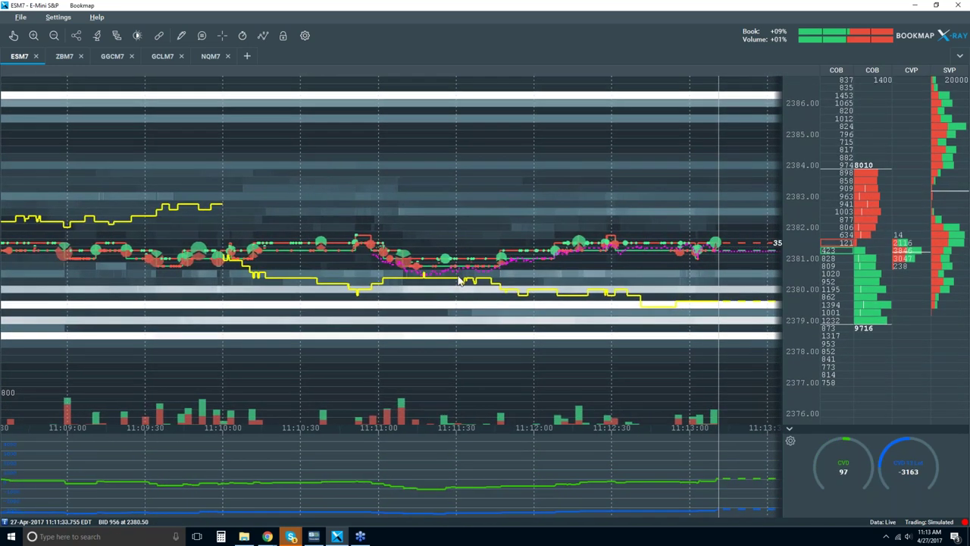
scroll(593, 271, "down", 1)
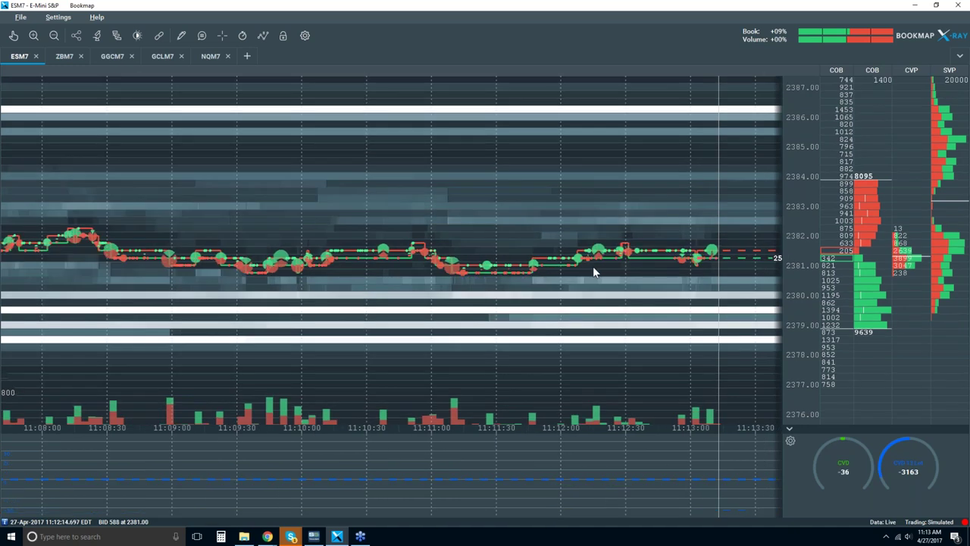
scroll(593, 266, "down", 5)
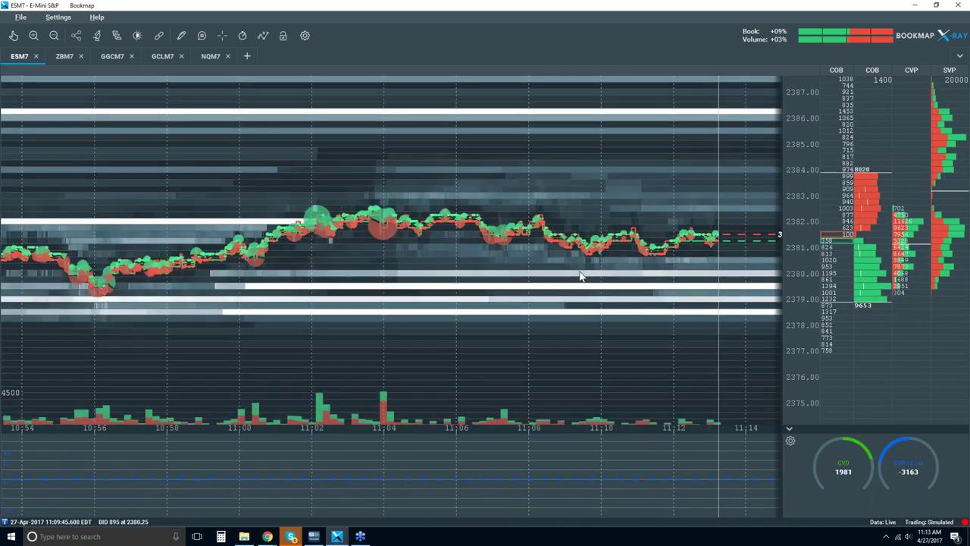
scroll(579, 276, "down", 2)
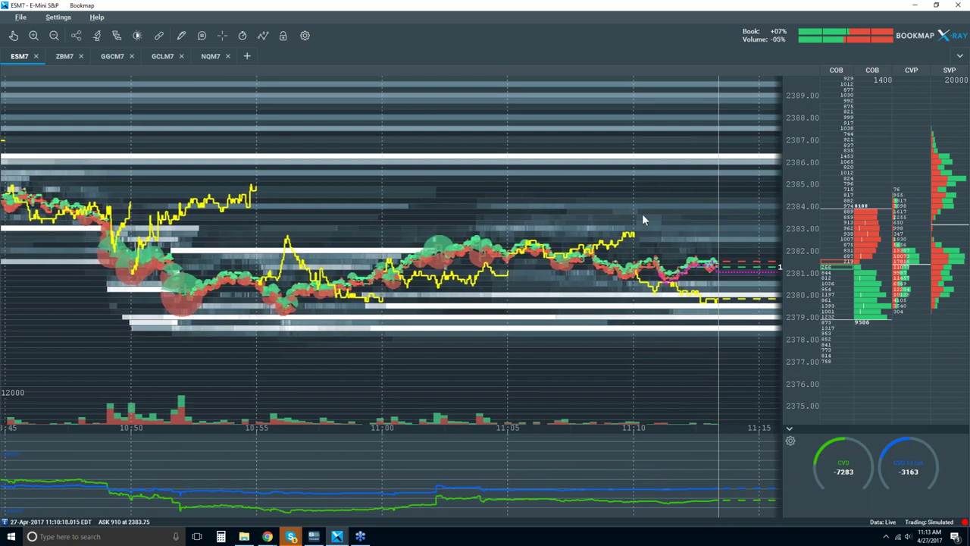
Step: Turn off the correlation tracker, stretch the price scale, and bring up the Trade Control Panel
left_click(97, 37)
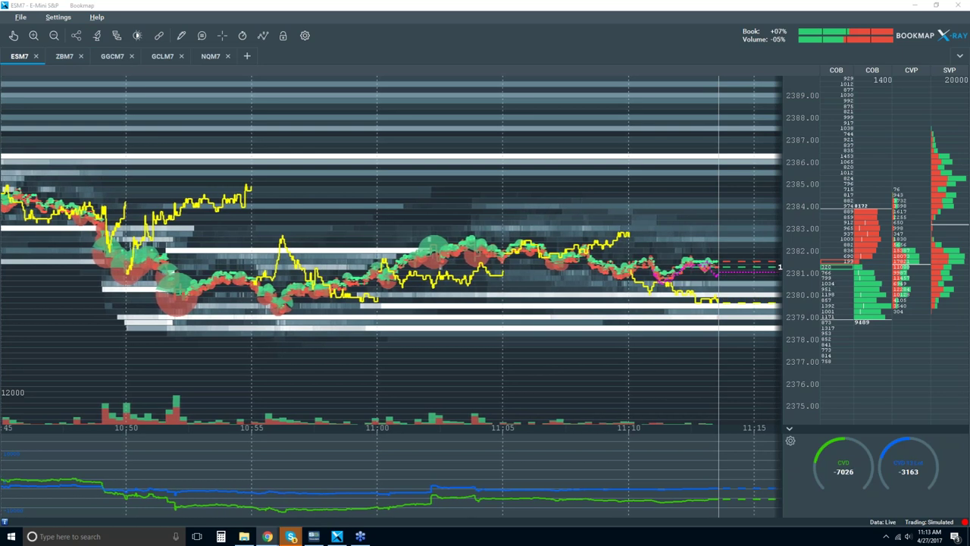
left_click(96, 35)
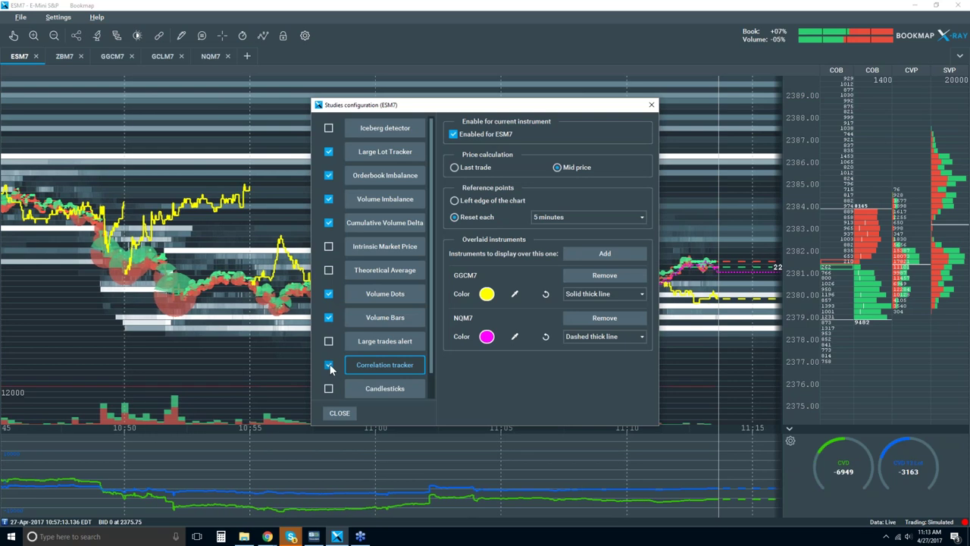
left_click(328, 365)
left_click(341, 414)
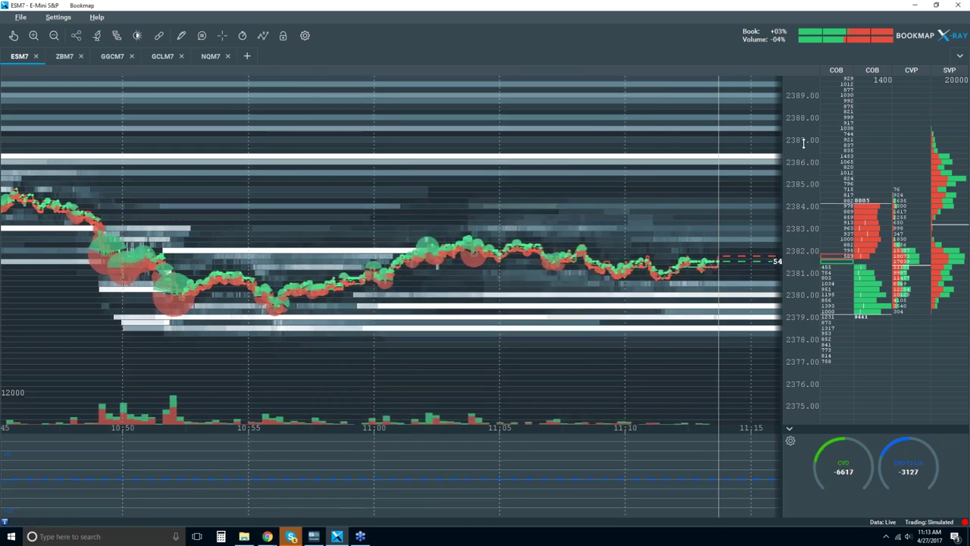
left_click_drag(802, 163, 802, 189)
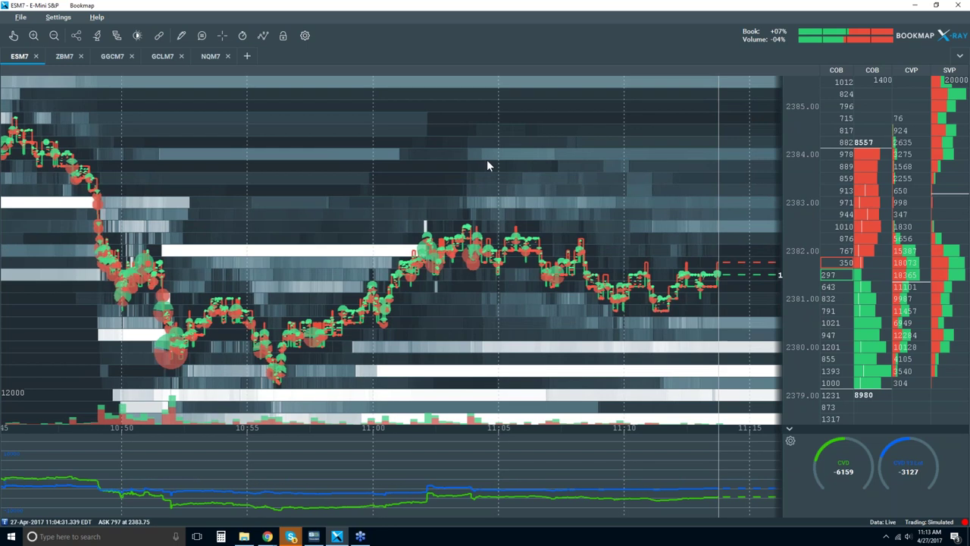
left_click(283, 36)
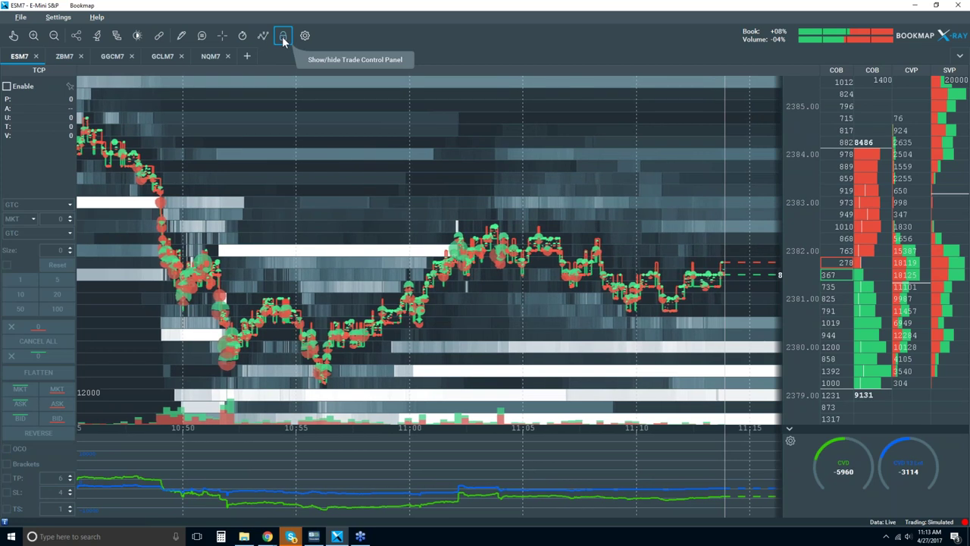
Step: Tick Enable at the top of the Trade Control Panel to allow trading
left_click(7, 88)
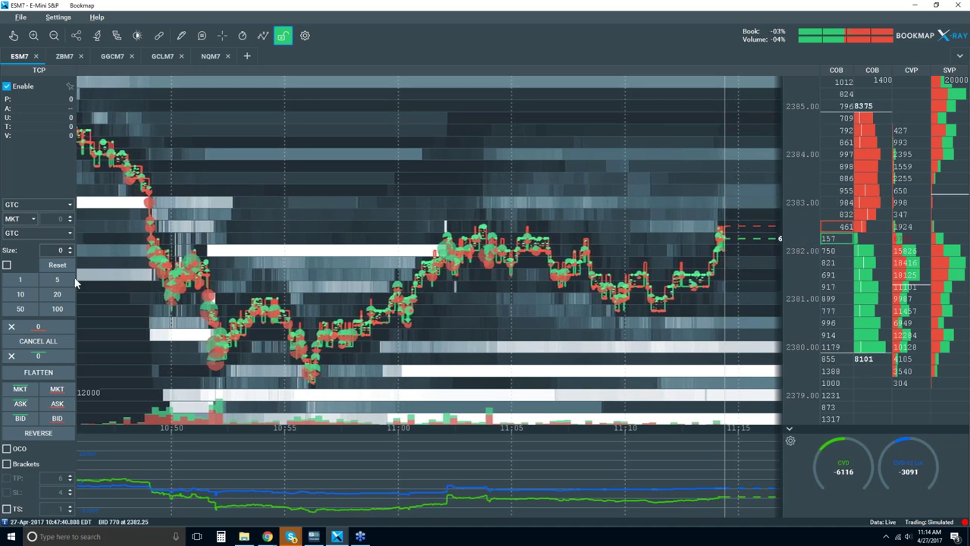
Step: Set order size to 1 and place six one-lot limit orders above and below price
left_click(20, 279)
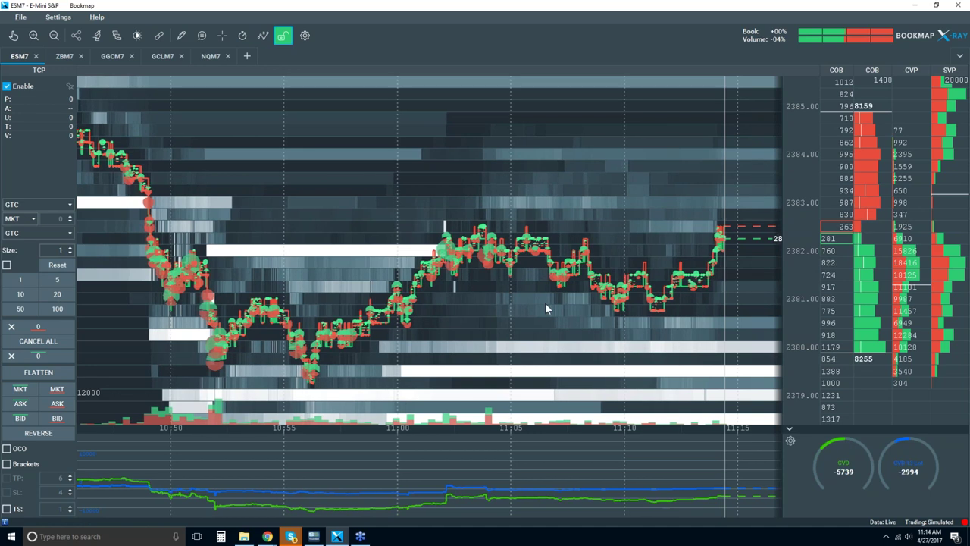
left_click(752, 298)
left_click(751, 322)
left_click(747, 346)
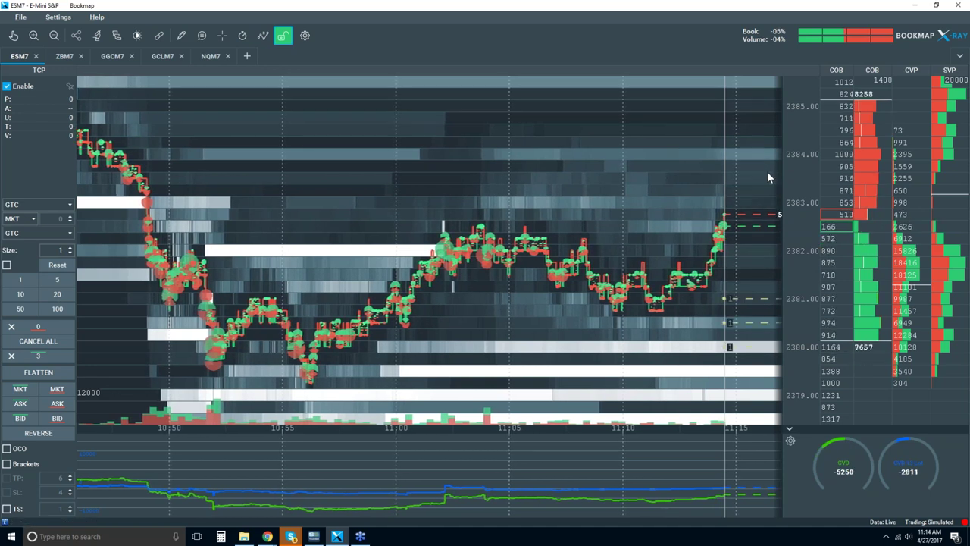
left_click(756, 178)
left_click(755, 153)
left_click(755, 118)
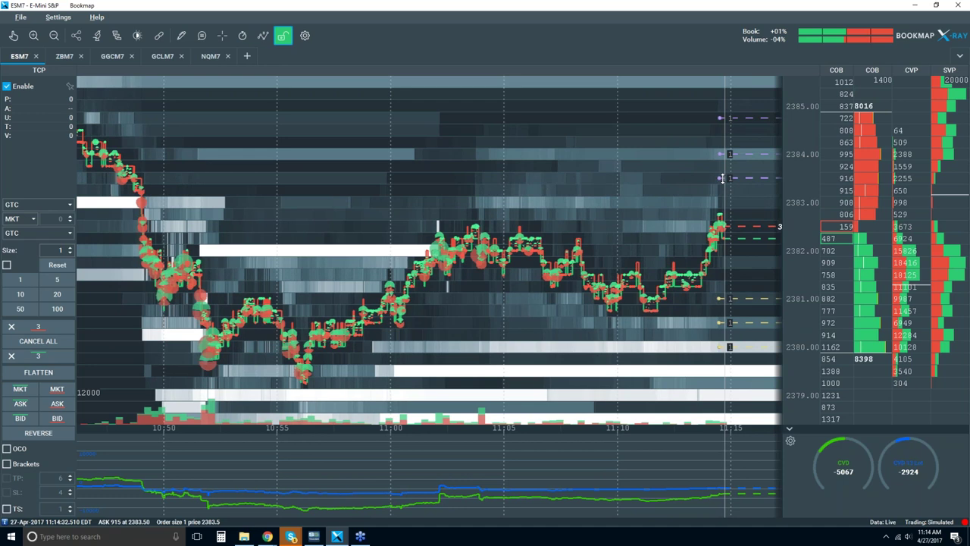
Step: Move the 2383.75 order up to about 2384.50, cancel all orders, and close the panel
left_click_drag(722, 178, 725, 130)
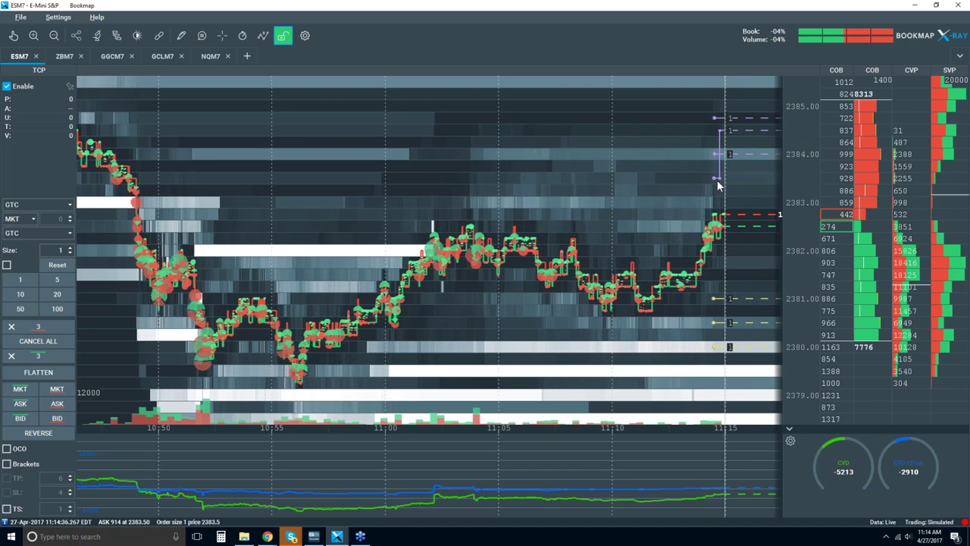
left_click(41, 364)
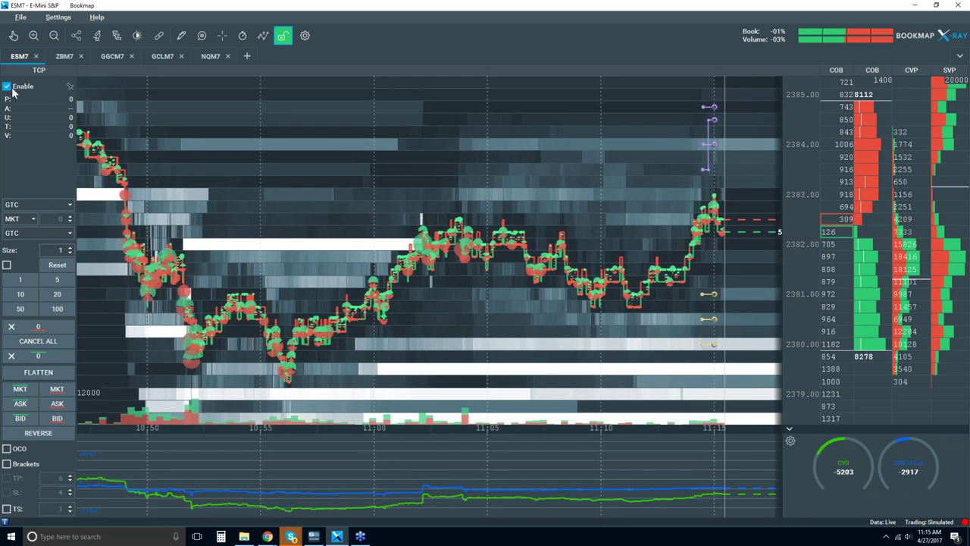
left_click(283, 35)
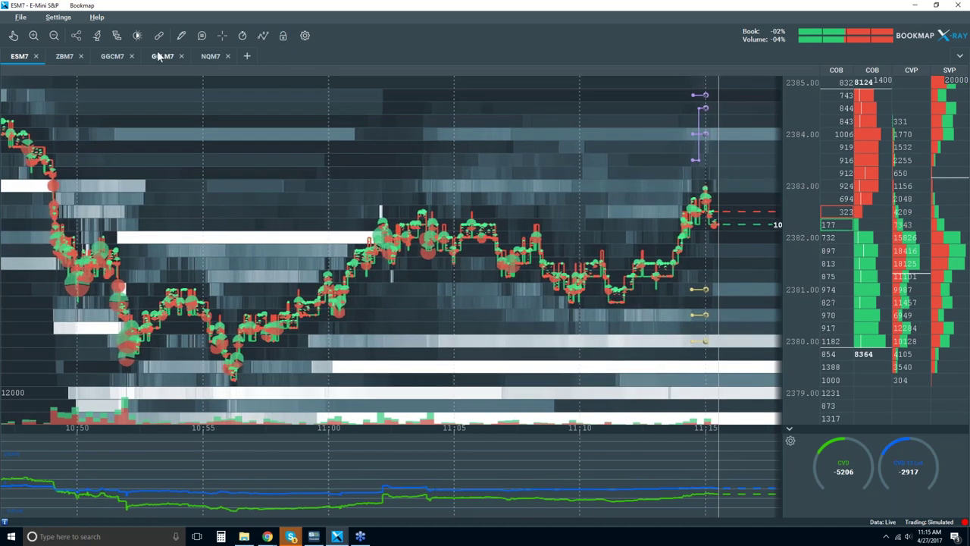
Step: Turn on candlesticks over the ESM7 heatmap with a 5 min interval
left_click(97, 37)
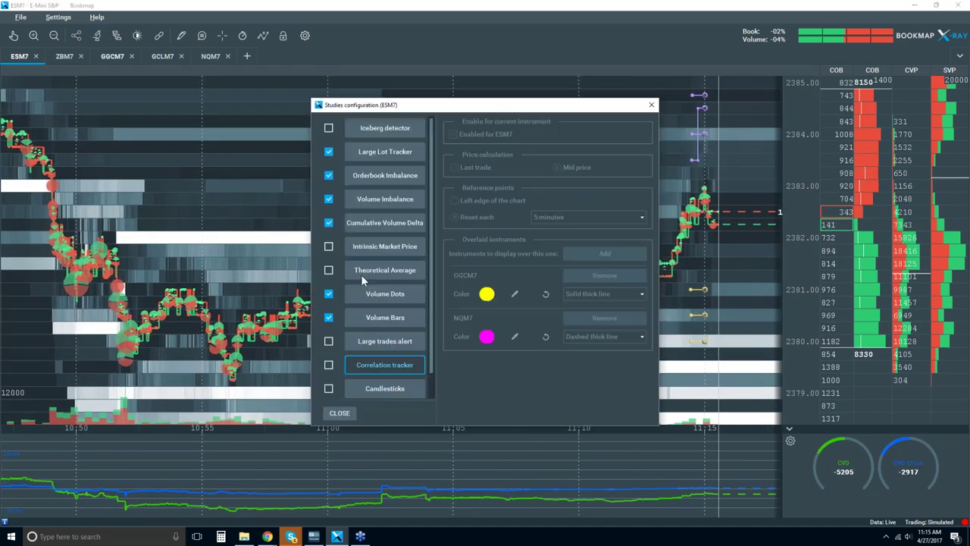
left_click(394, 391)
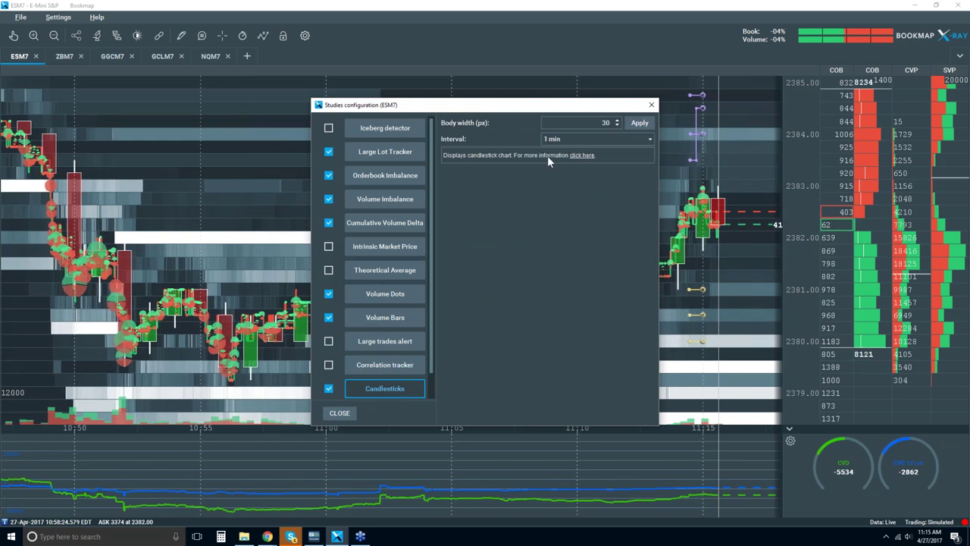
left_click_drag(547, 105, 504, 149)
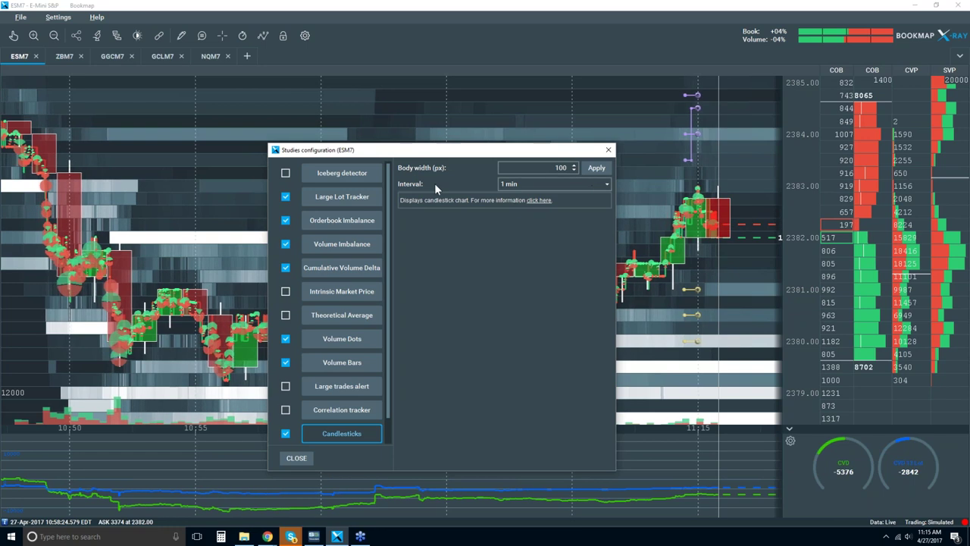
left_click(607, 187)
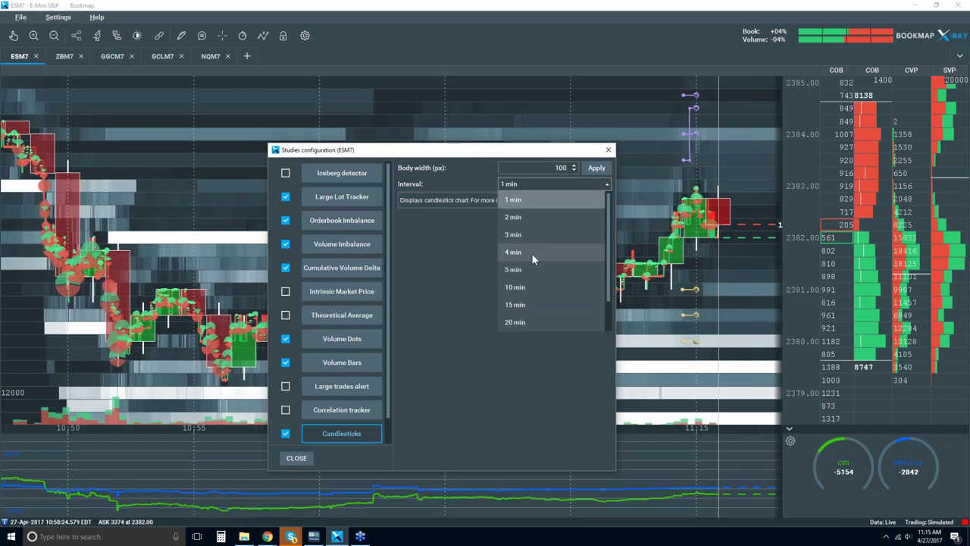
left_click(536, 269)
left_click(608, 150)
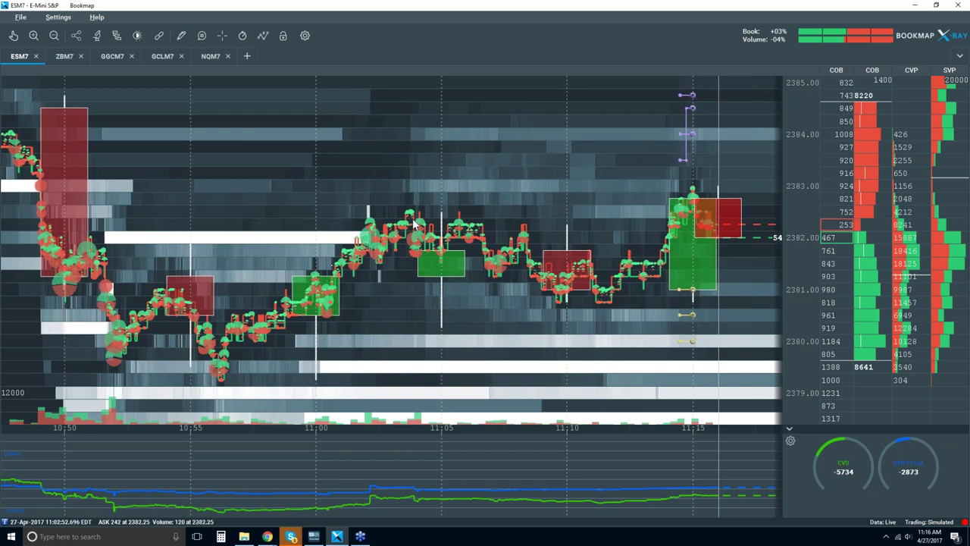
scroll(453, 222, "down", 2)
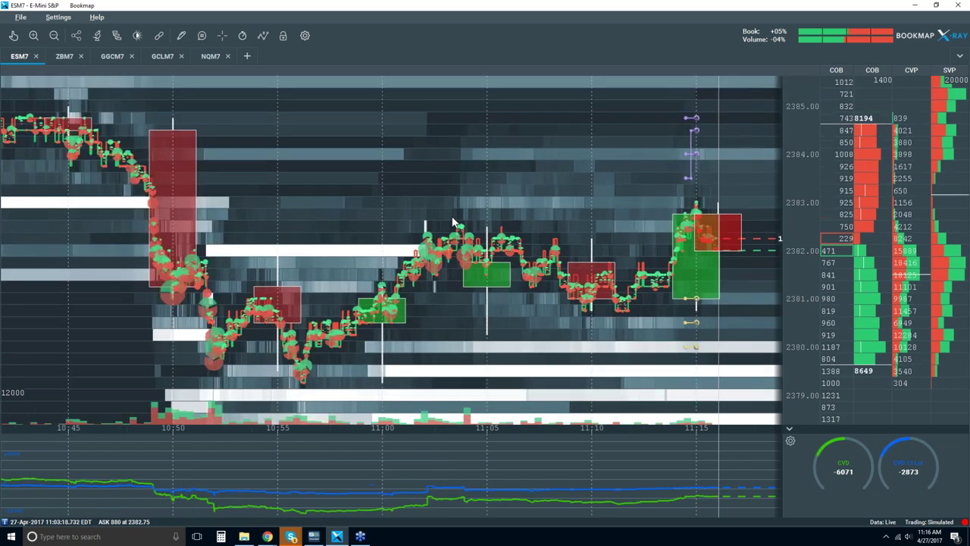
Step: Zoom the time axis out to cover roughly 10:30 to 11:20
scroll(454, 222, "down", 1)
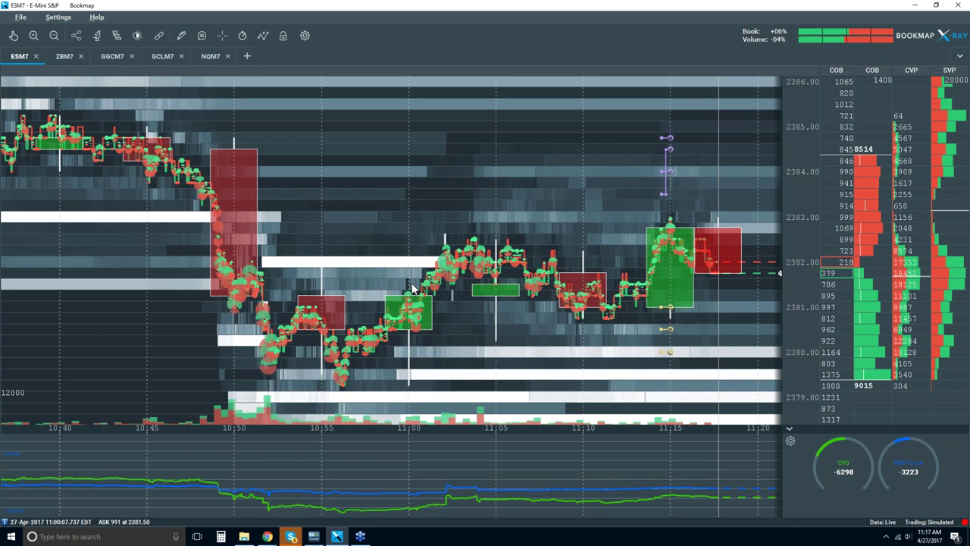
scroll(413, 288, "down", 2)
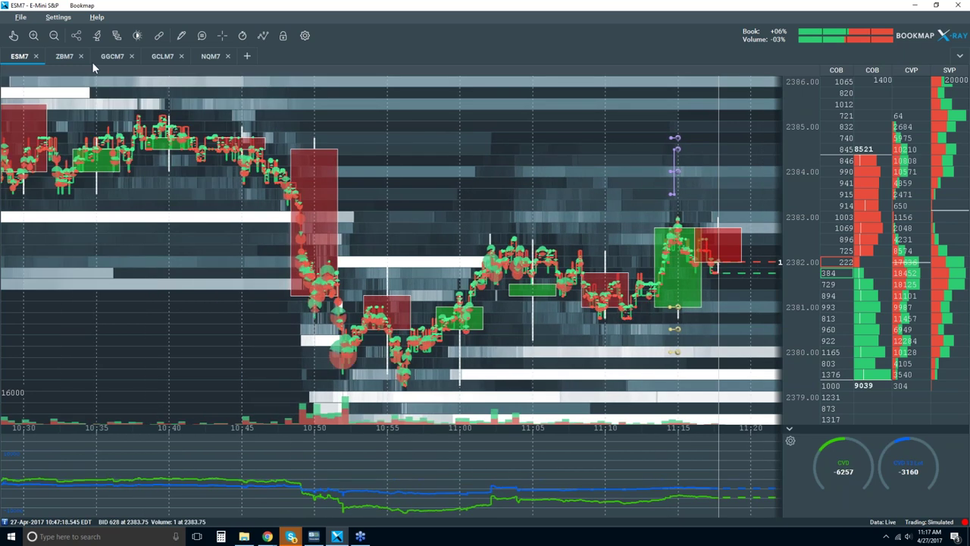
left_click(96, 36)
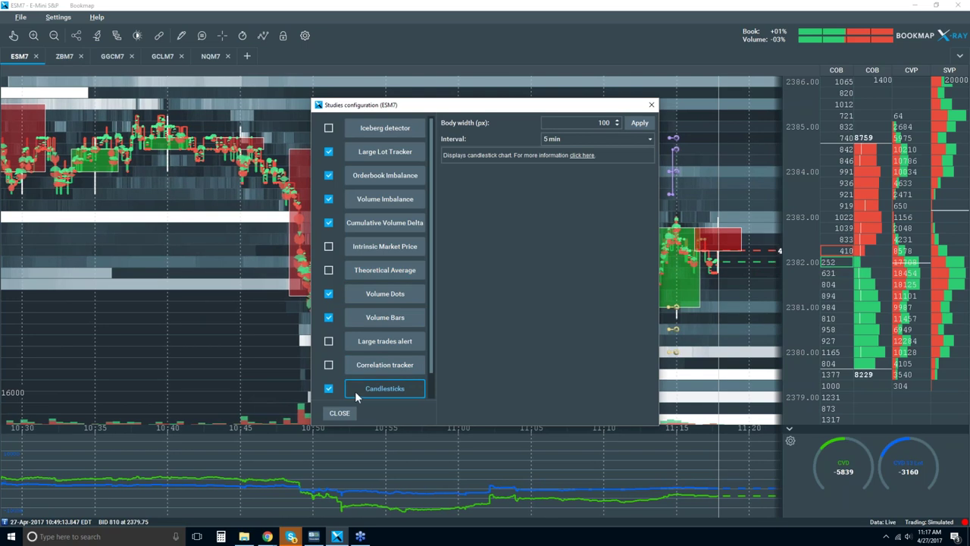
left_click(651, 105)
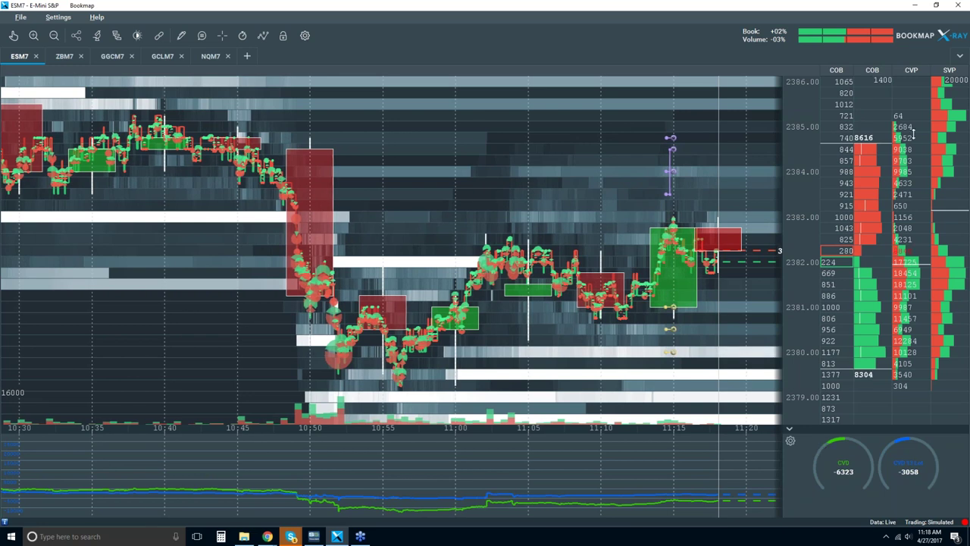
Step: Insert a second COB column and turn the first COB column into Time and Sales
right_click(866, 120)
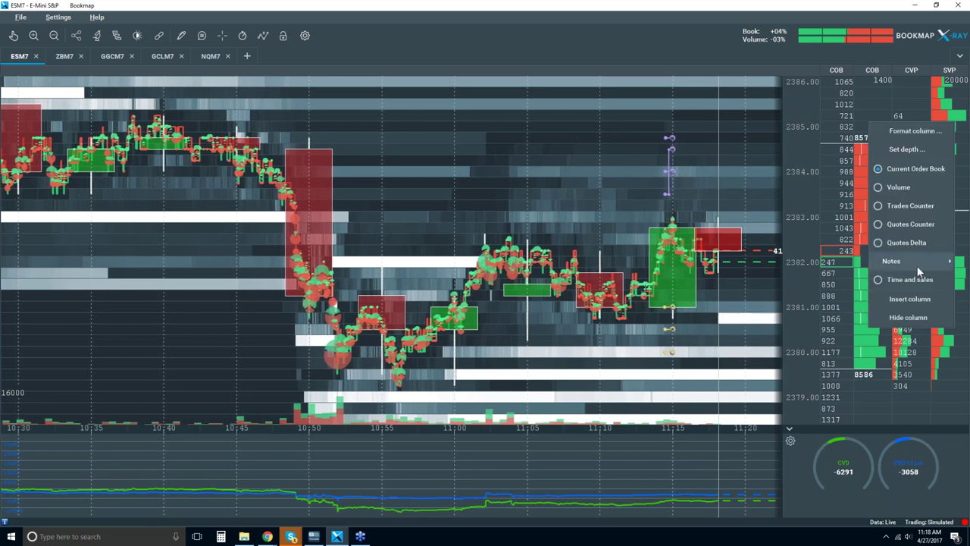
left_click(901, 298)
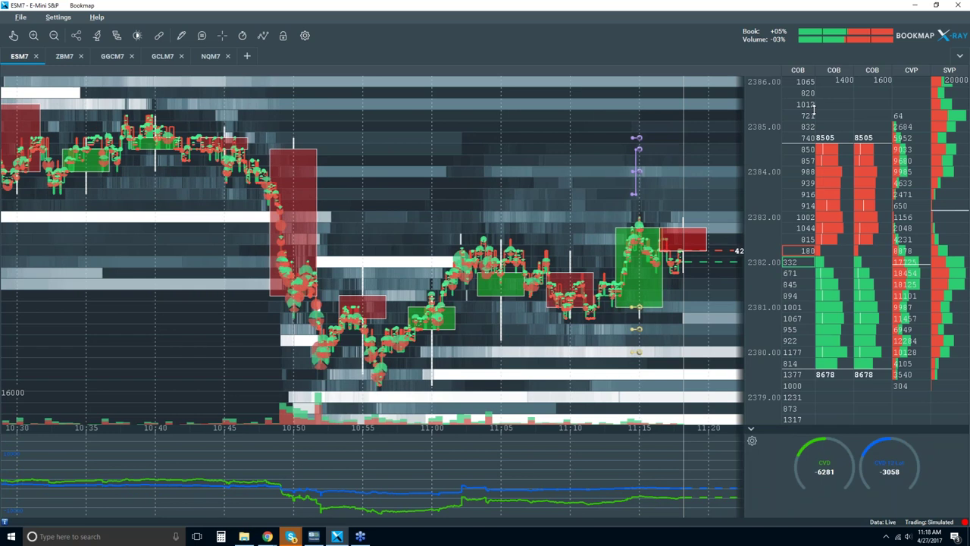
right_click(807, 105)
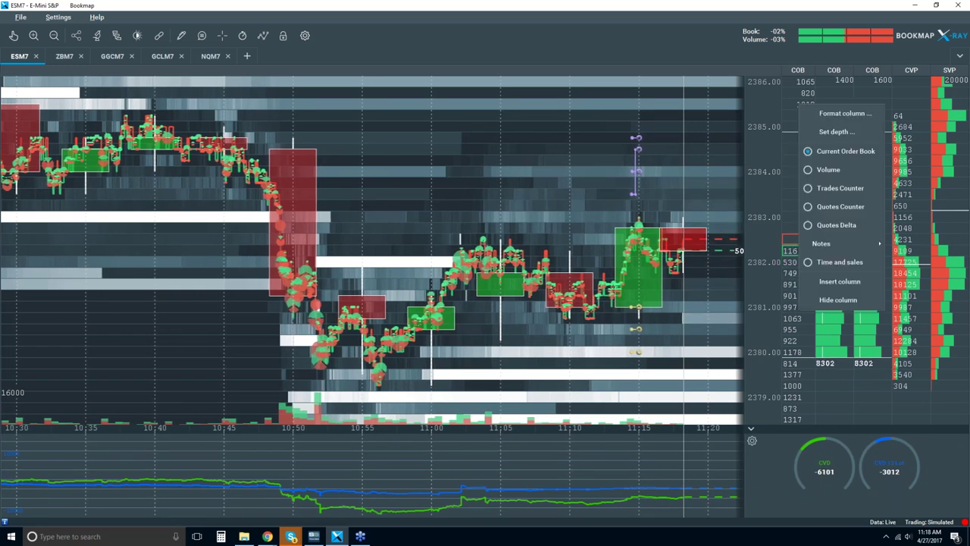
left_click(807, 263)
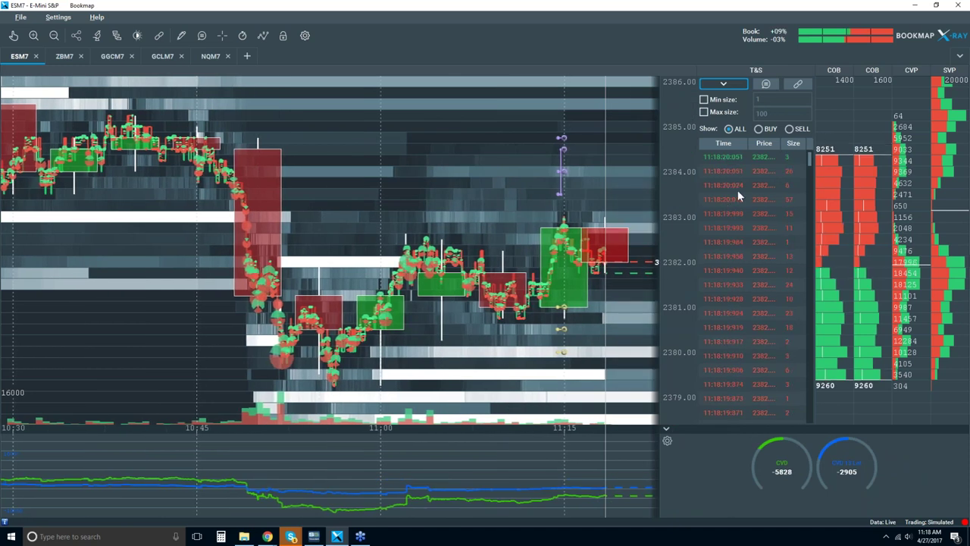
left_click(723, 85)
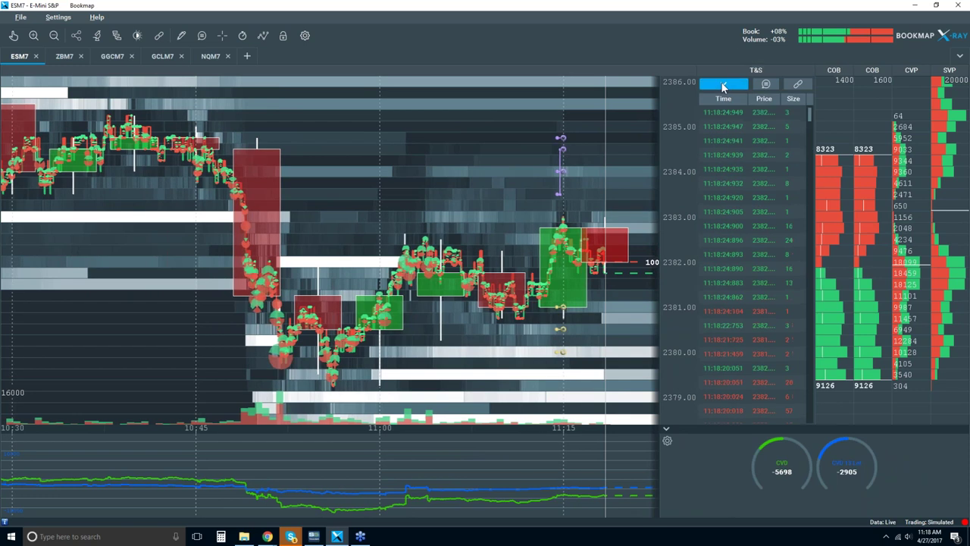
left_click(724, 86)
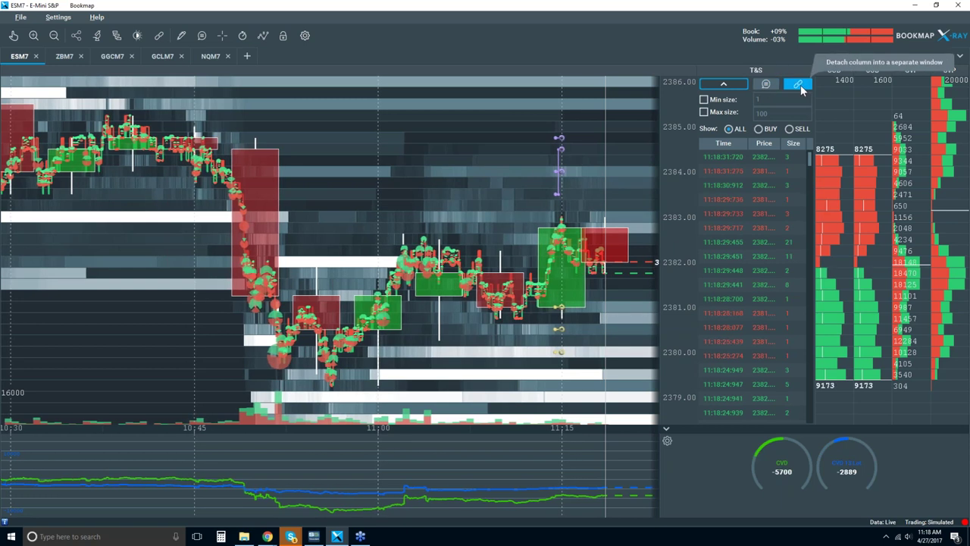
left_click(800, 85)
left_click_drag(485, 176, 383, 116)
left_click_drag(445, 292, 498, 475)
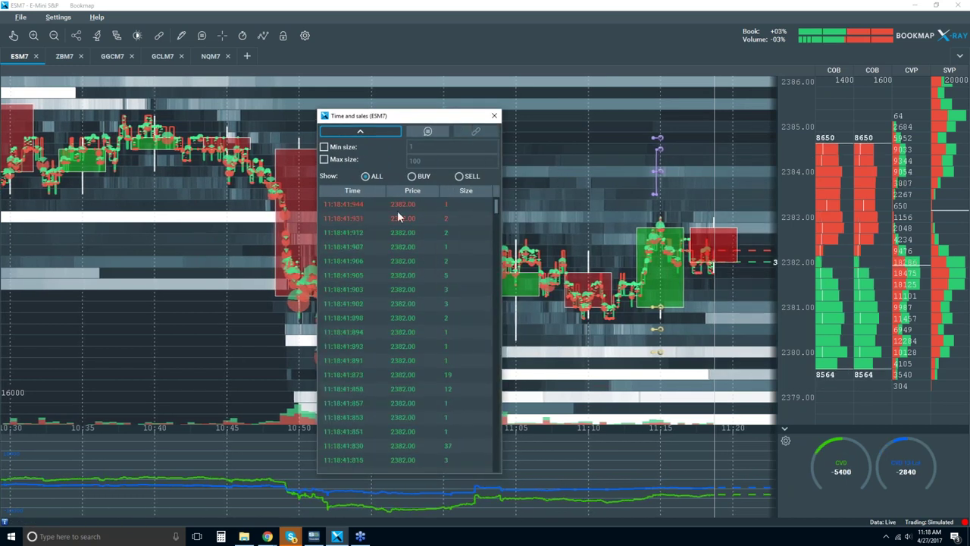
left_click(326, 148)
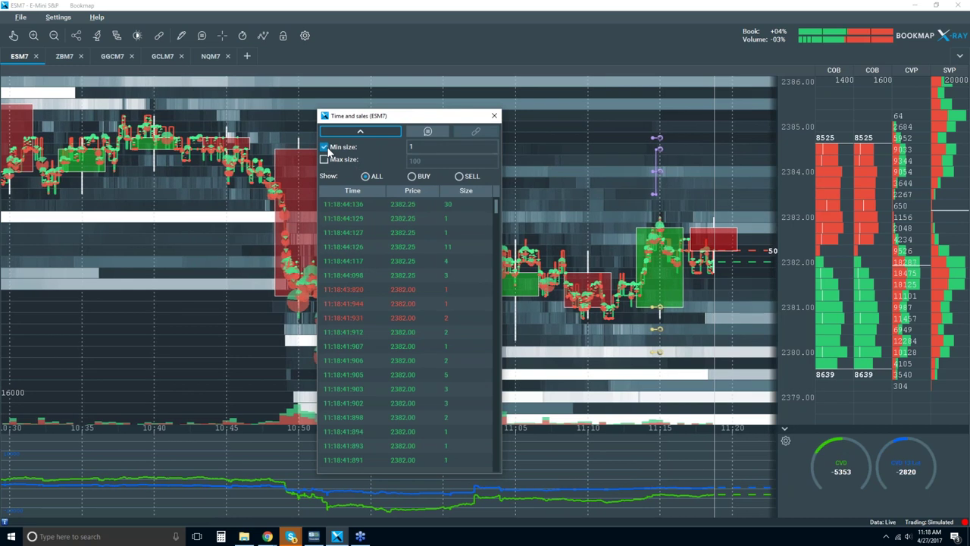
left_click(340, 160)
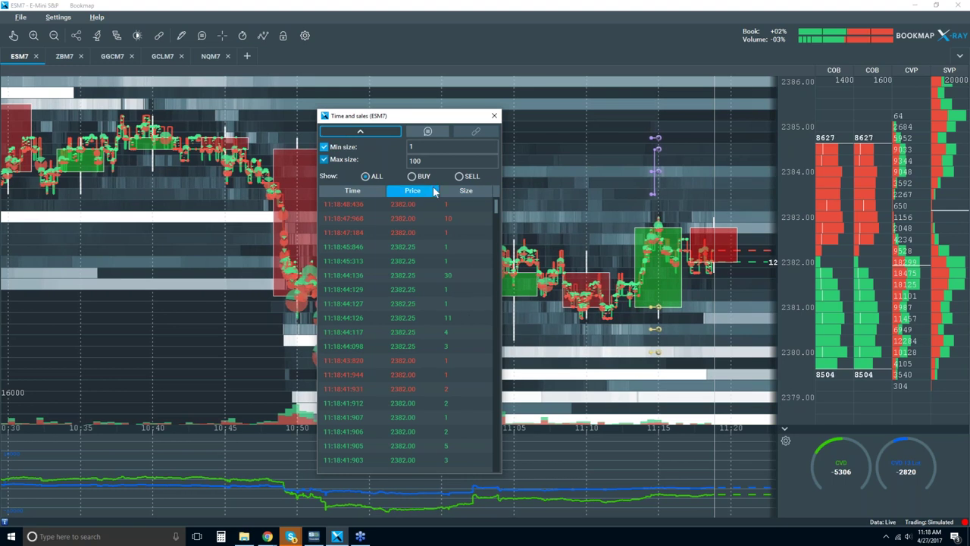
left_click(327, 160)
left_click(326, 148)
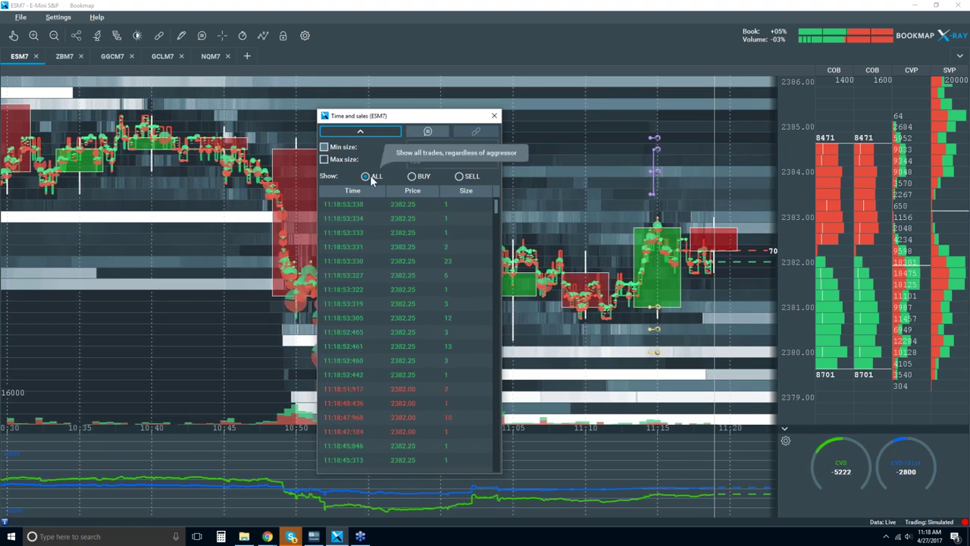
left_click(412, 177)
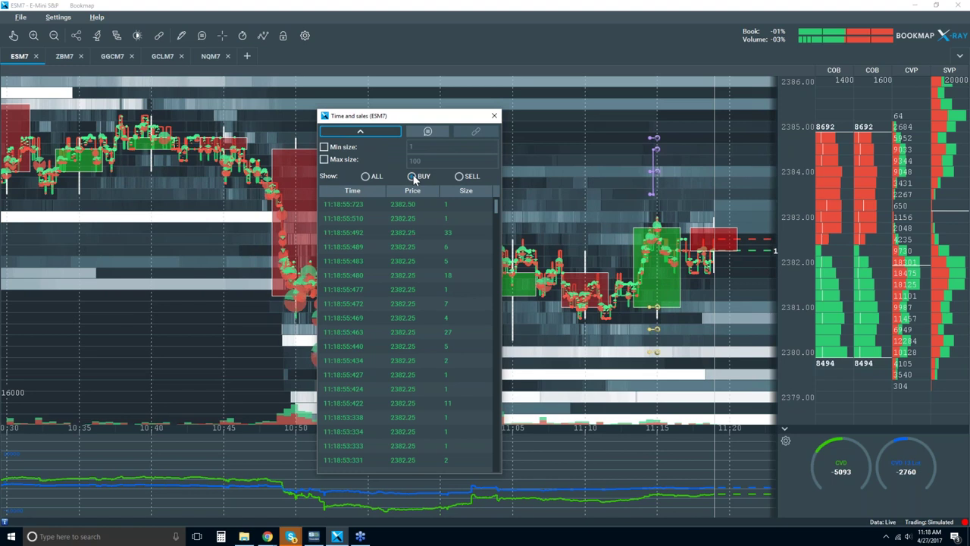
left_click(467, 176)
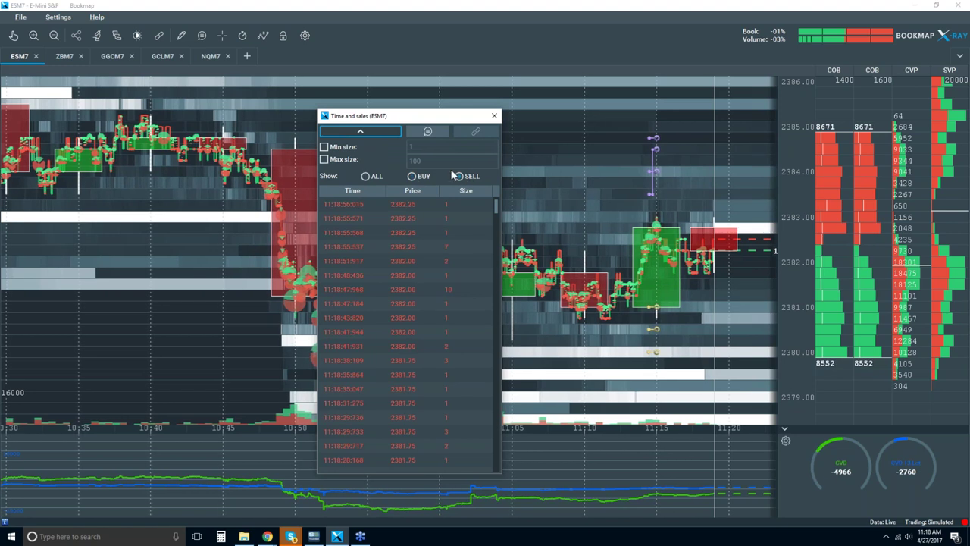
left_click(370, 176)
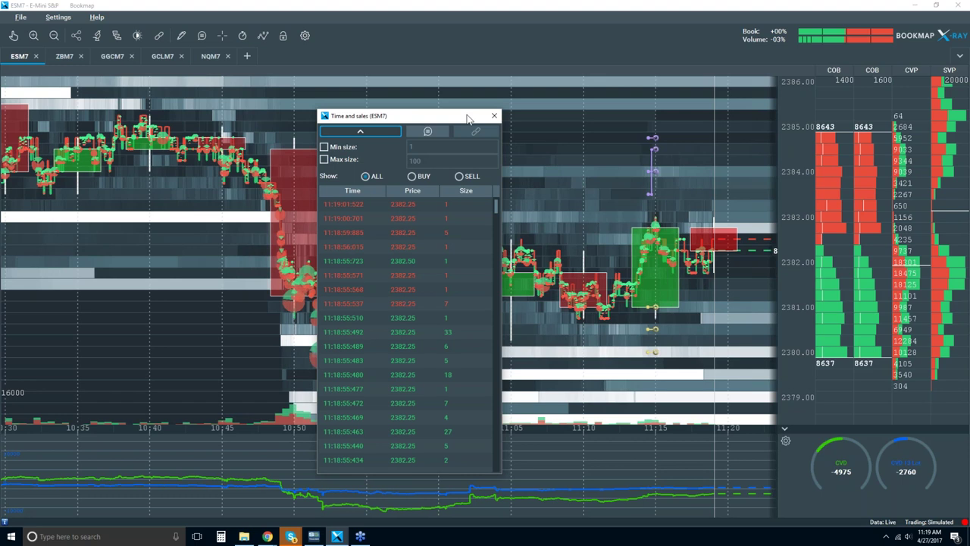
left_click_drag(472, 117, 479, 104)
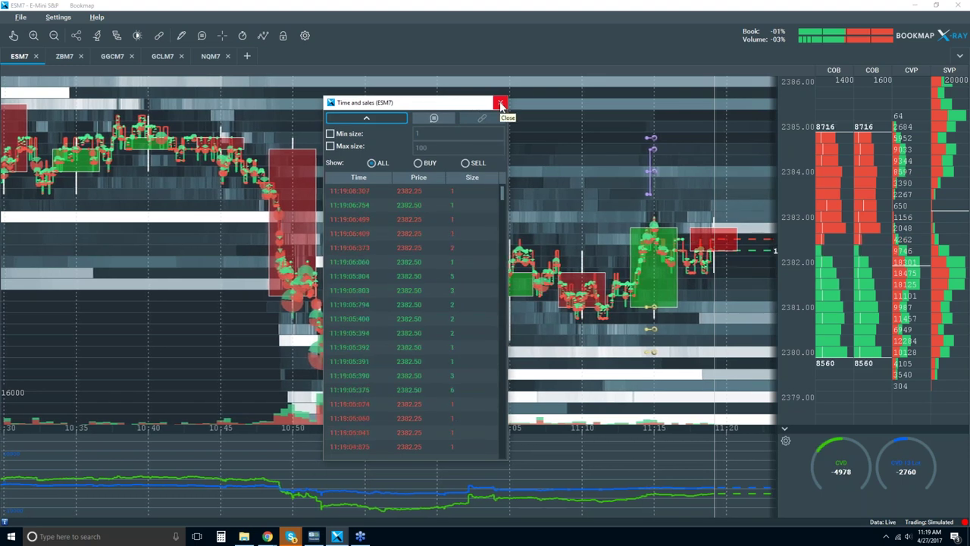
left_click_drag(489, 102, 502, 99)
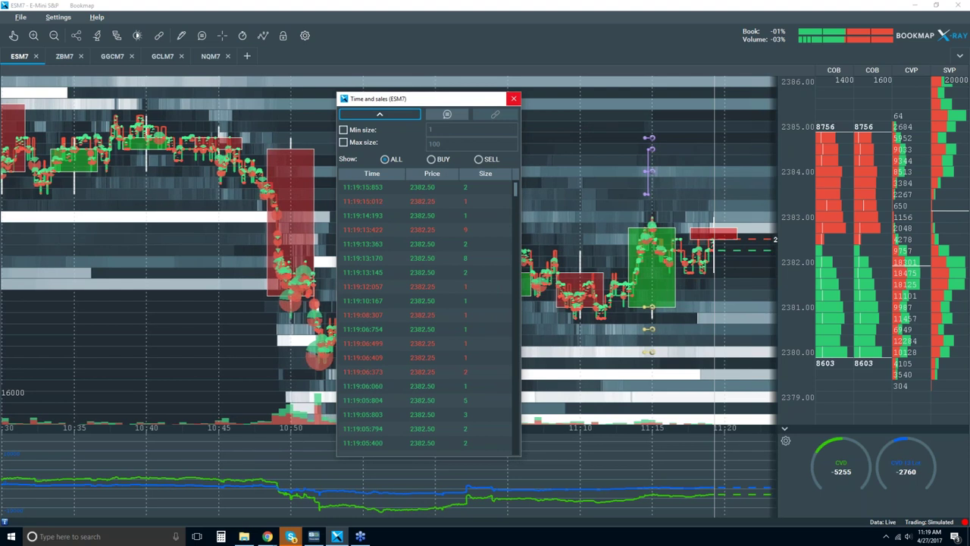
left_click(513, 98)
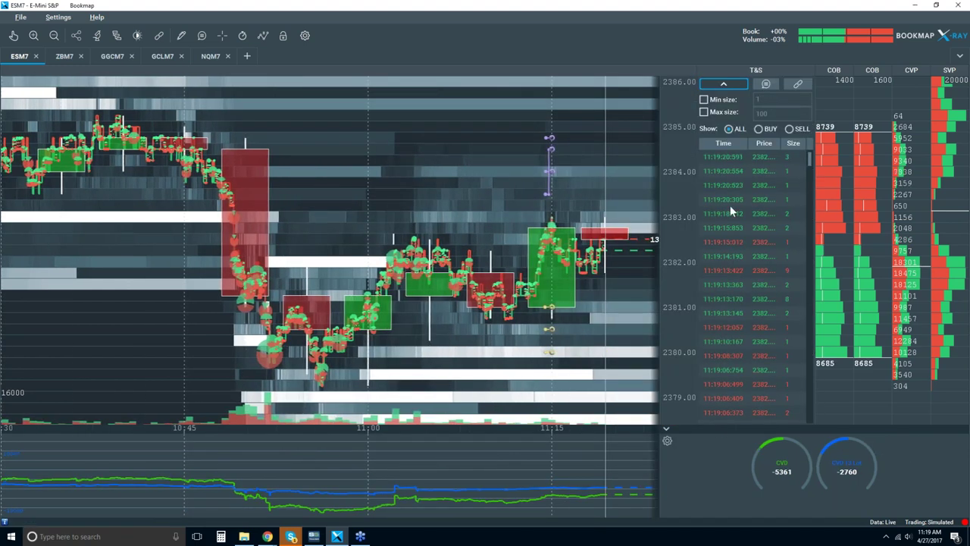
Step: Hide the Time and Sales column from its right-click menu
right_click(736, 200)
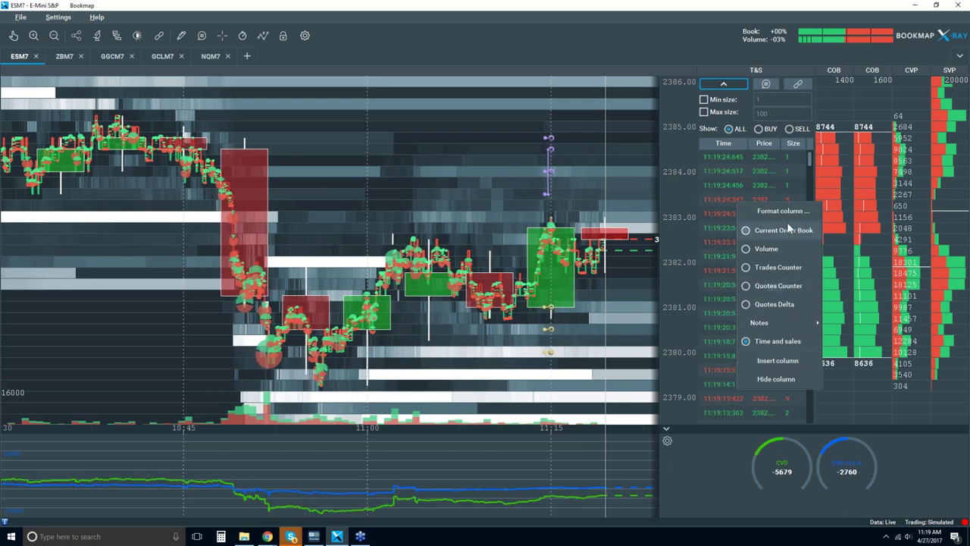
left_click(781, 378)
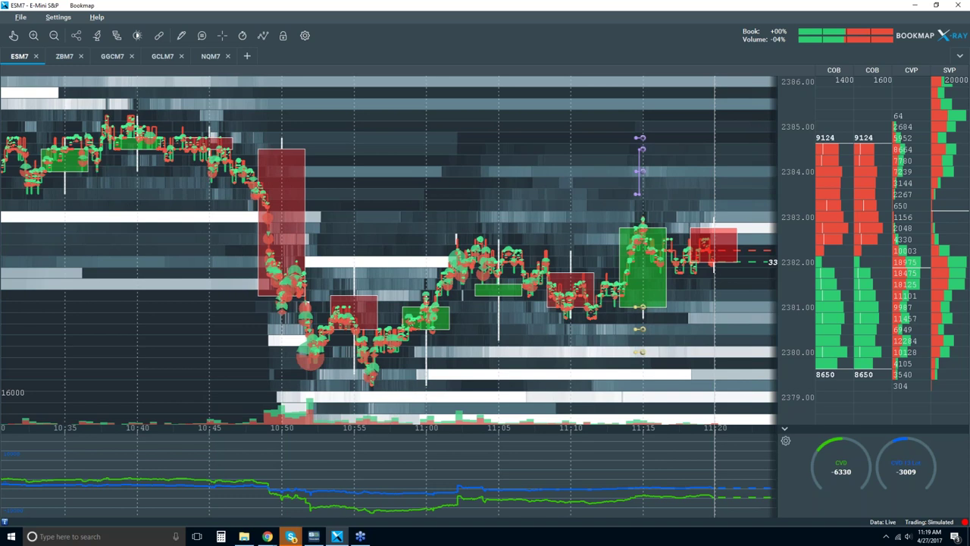
Step: Enable 'Black cut-off on tools bar' in Contrast Configuration, then nudge the toolbar black cut-off slightly higher
left_click(138, 38)
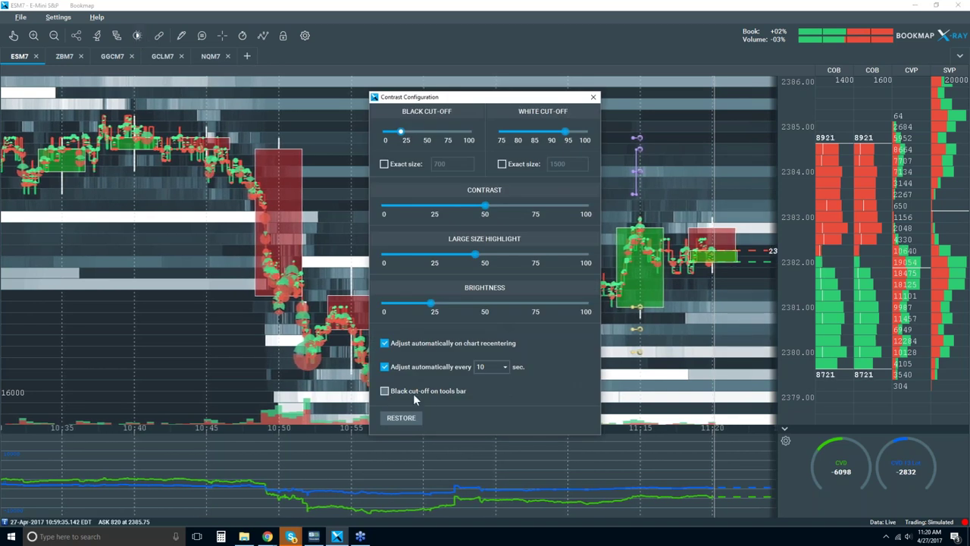
left_click(388, 393)
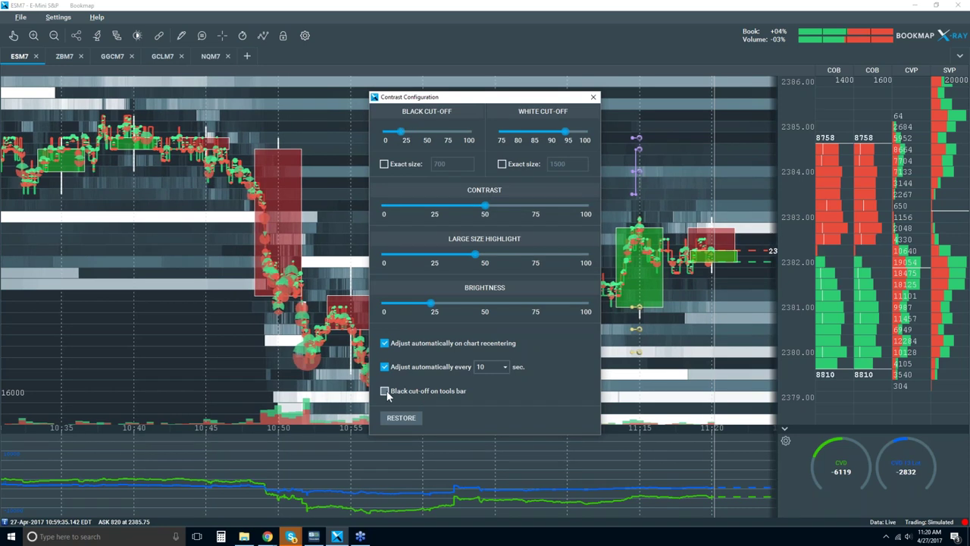
left_click(593, 98)
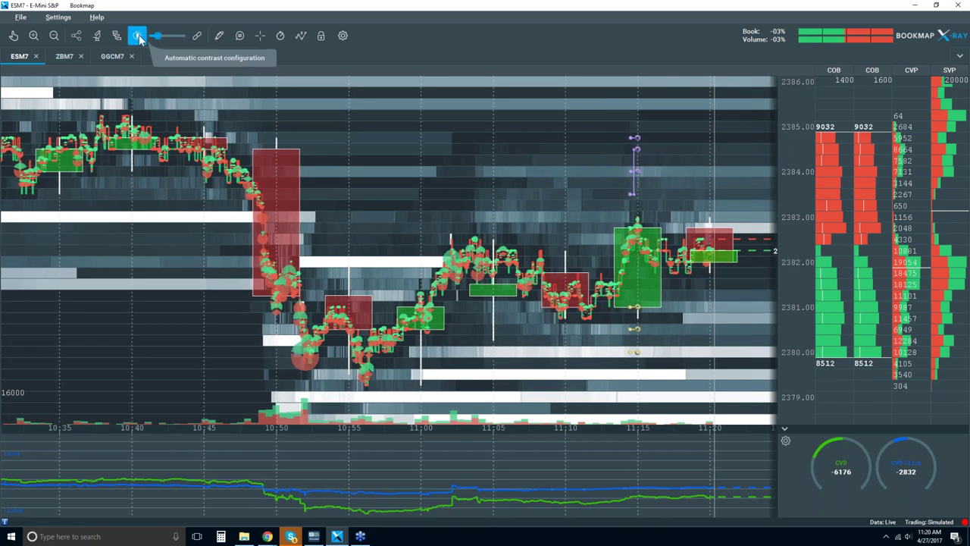
mouse_move(156, 36)
left_mouse_down()
mouse_move(178, 38)
mouse_move(161, 38)
mouse_move(174, 38)
mouse_move(163, 47)
left_mouse_up()
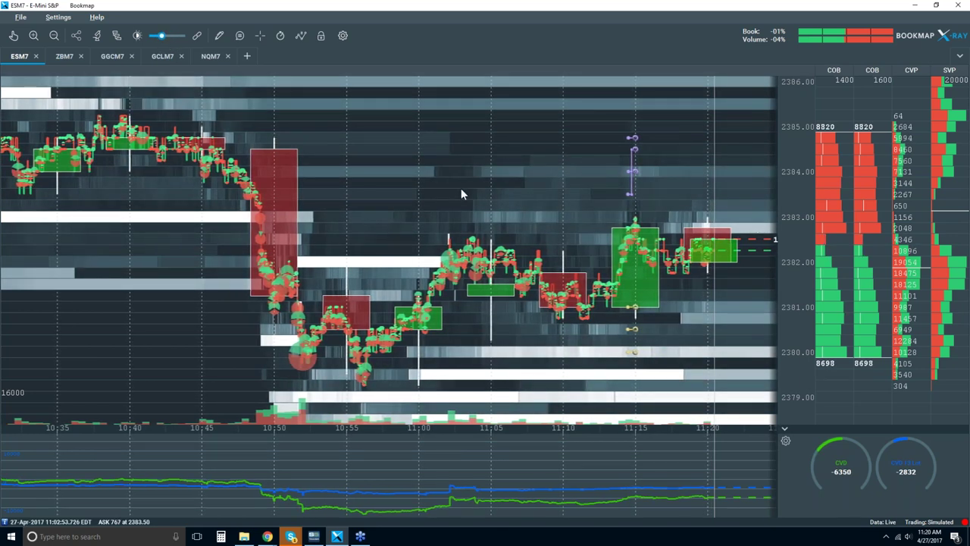
Step: Zoom out the ESM7 chart's time axis to show trading from 10:15 to 11:15
scroll(461, 190, "down", 2)
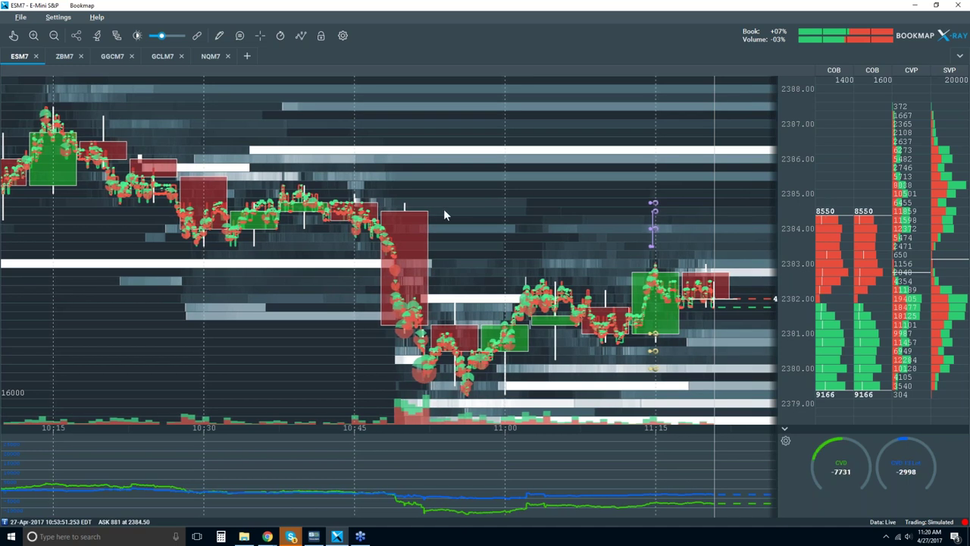
Step: Highlight the Cumulative Volume Delta zero line in light grey and untick 'Use same scale for all indicators'
left_click(97, 38)
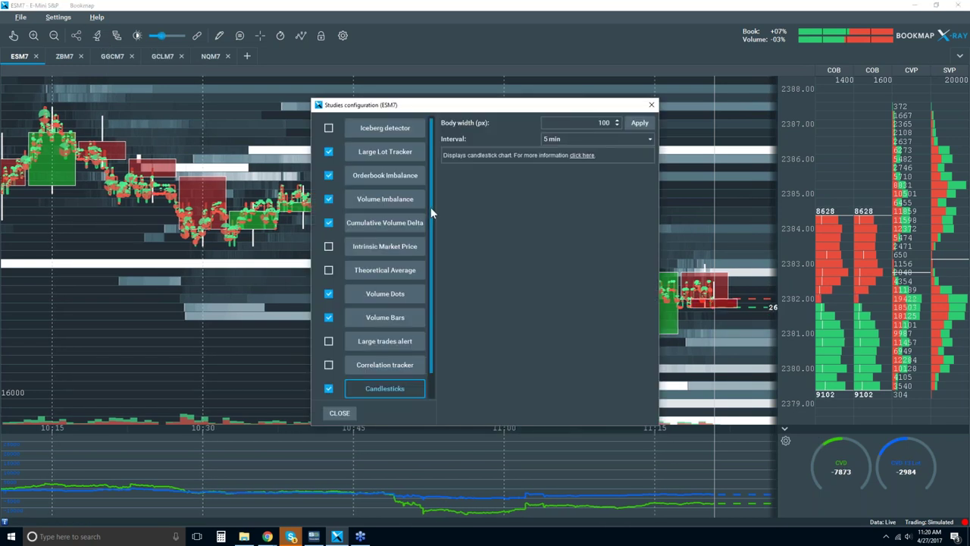
left_click(363, 222)
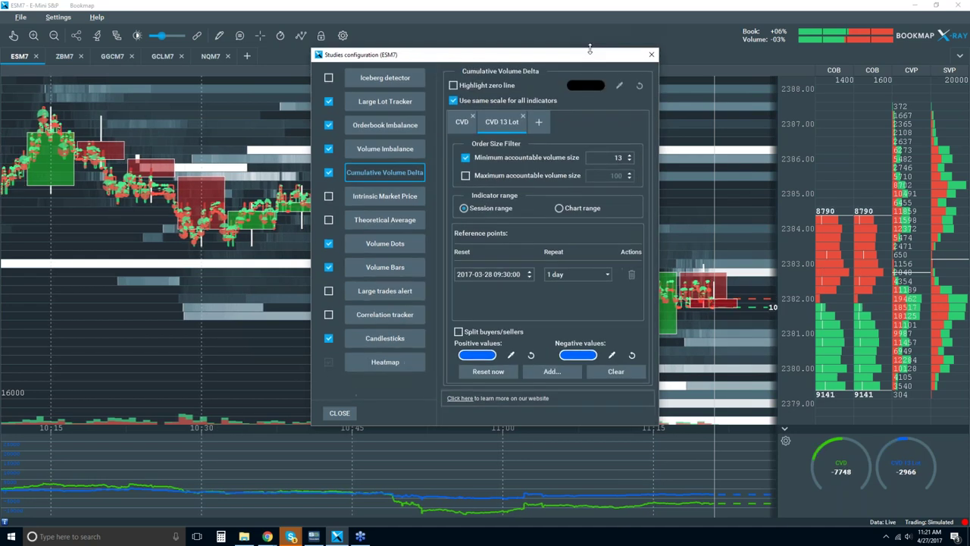
left_click_drag(584, 63, 475, 50)
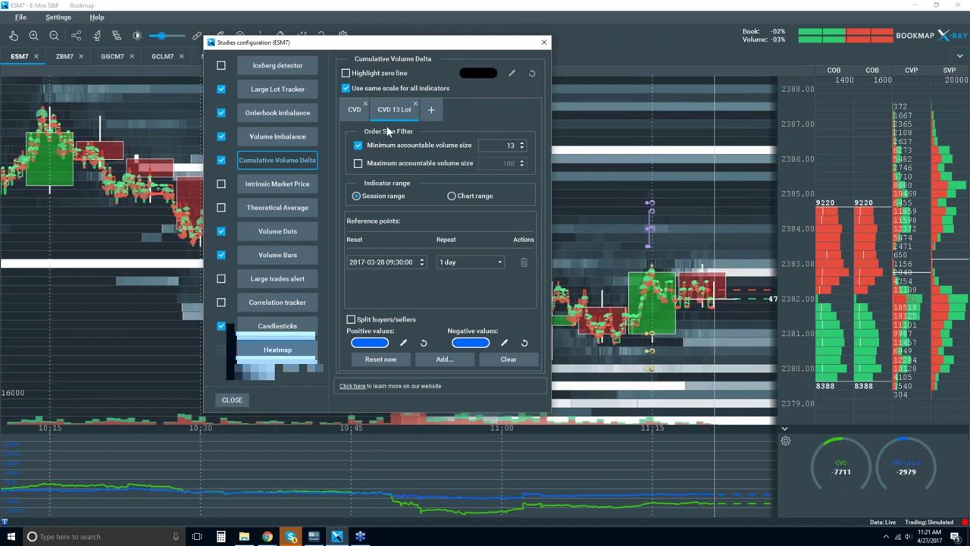
left_click(347, 72)
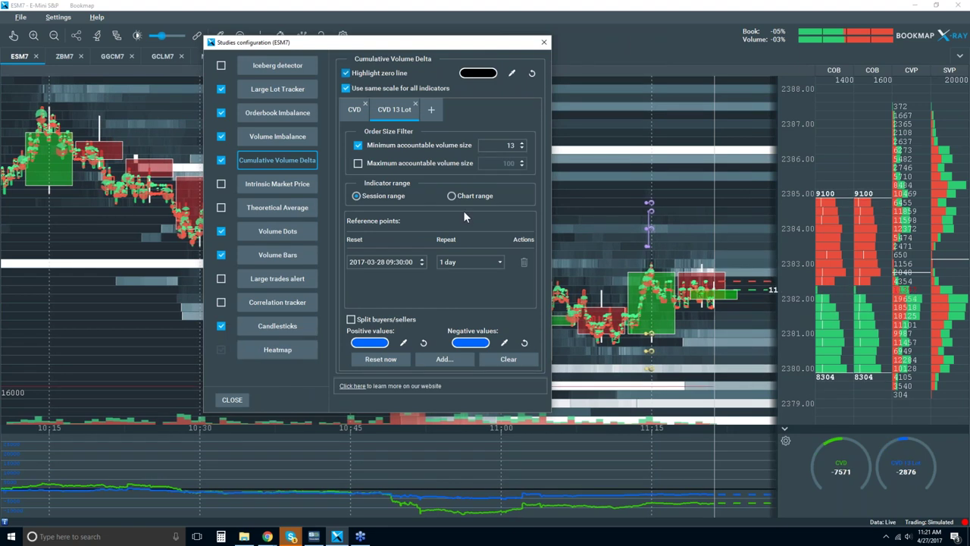
left_click(478, 74)
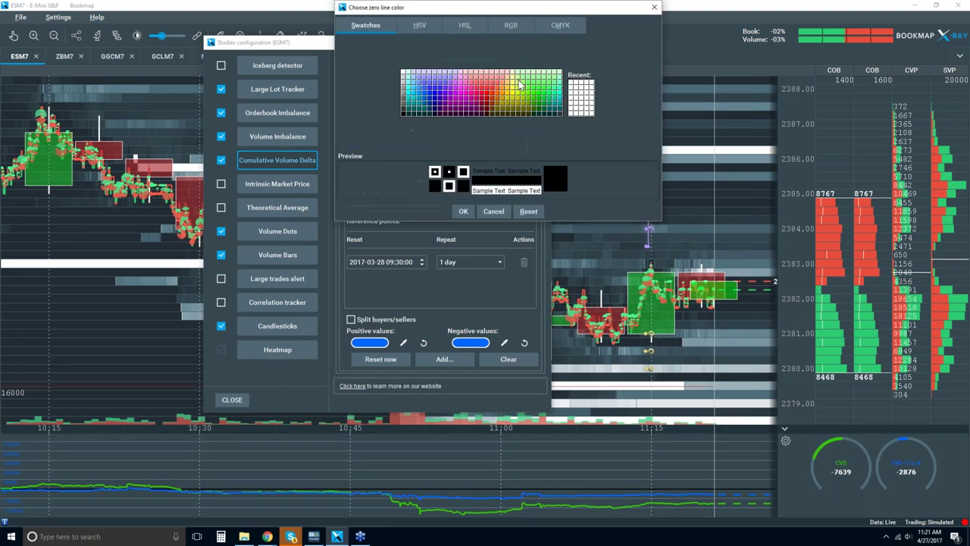
left_click(405, 79)
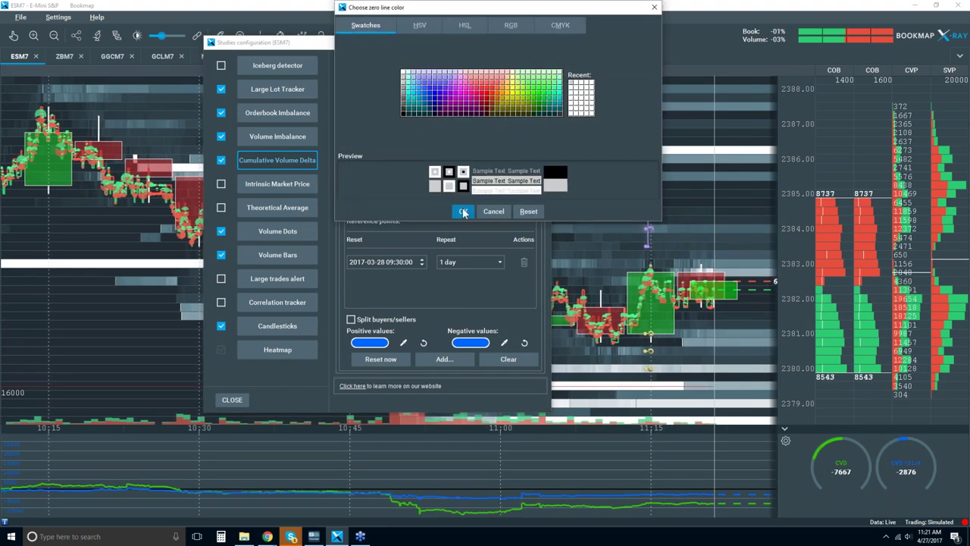
left_click(463, 211)
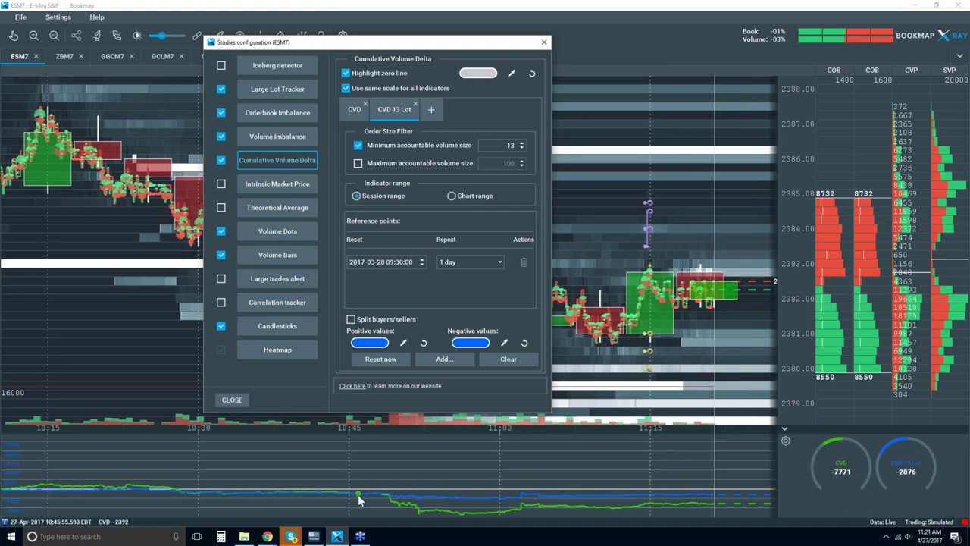
left_click(347, 88)
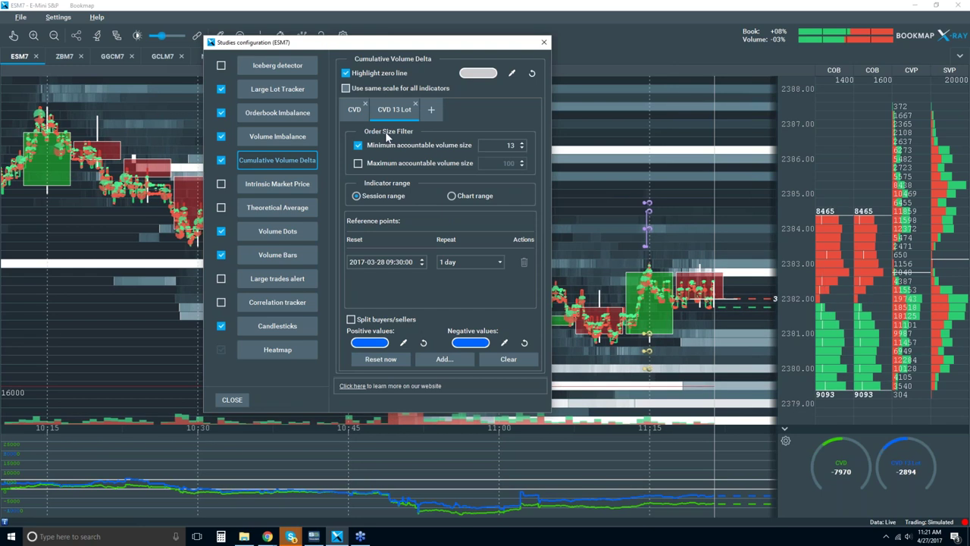
Step: Close Studies configuration and zoom the ESM7 chart out to reach back to 10:00
left_click(545, 44)
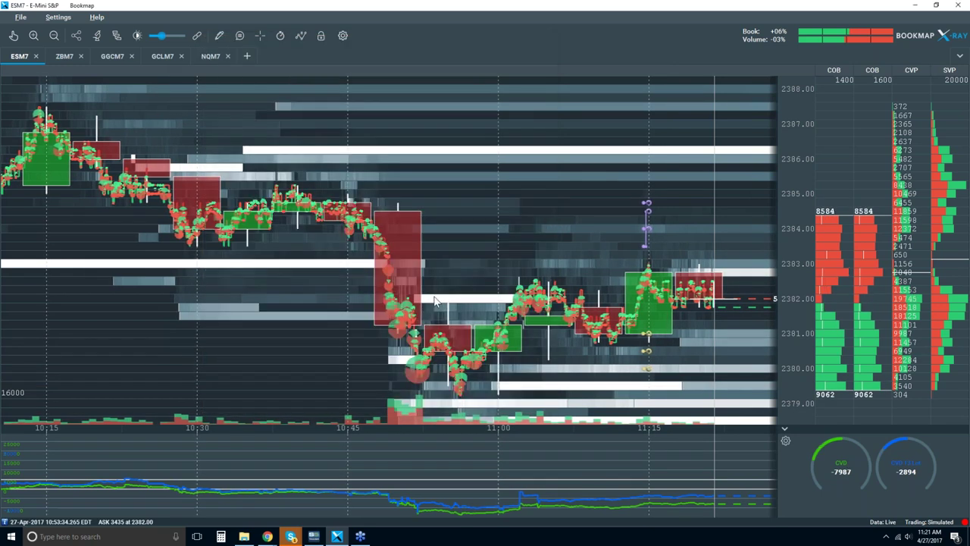
scroll(435, 300, "down", 2)
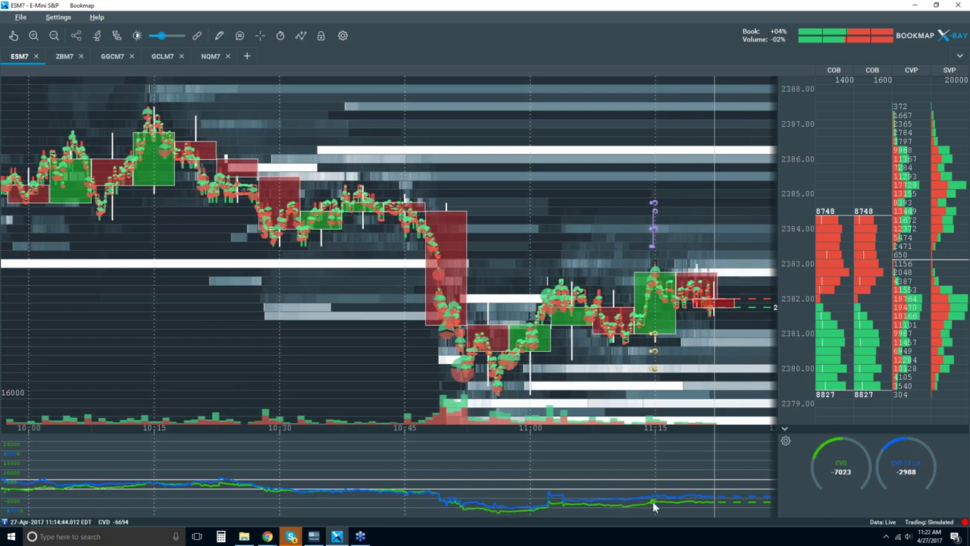
Step: Re-tick 'Use same scale for all indicators' under Cumulative Volume Delta and close the dialog
left_click(97, 37)
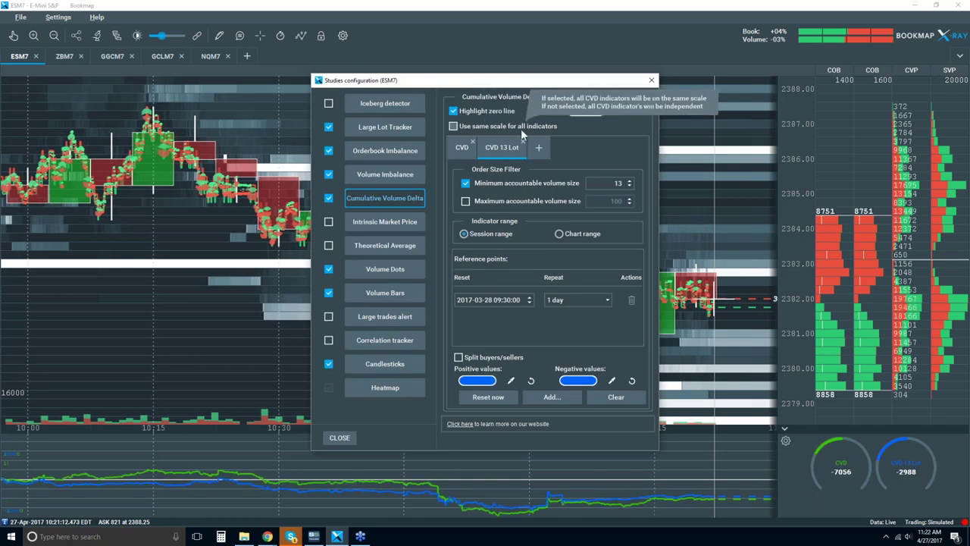
left_click(454, 127)
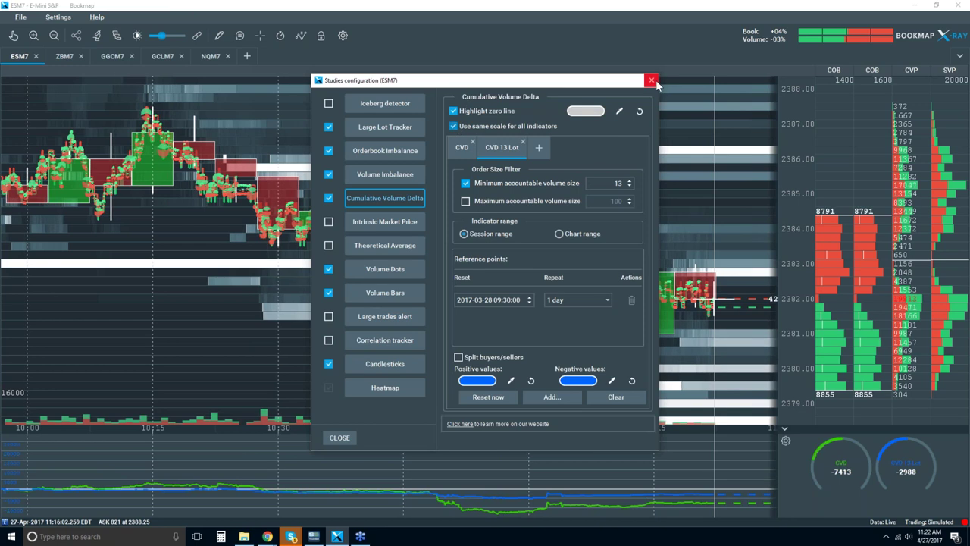
left_click(651, 81)
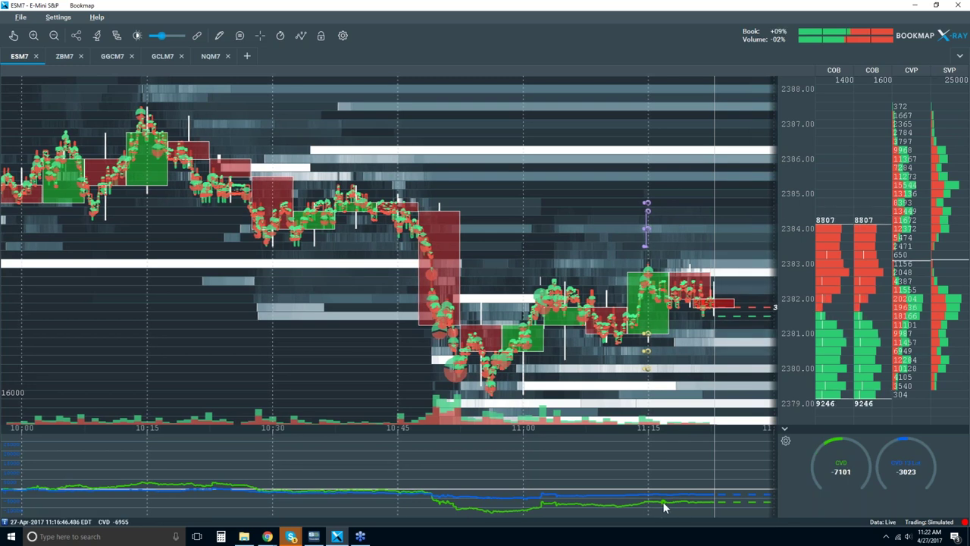
Step: Set the CVD 13 Lot indicator range to Chart range, then zoom the chart back in
left_click(93, 36)
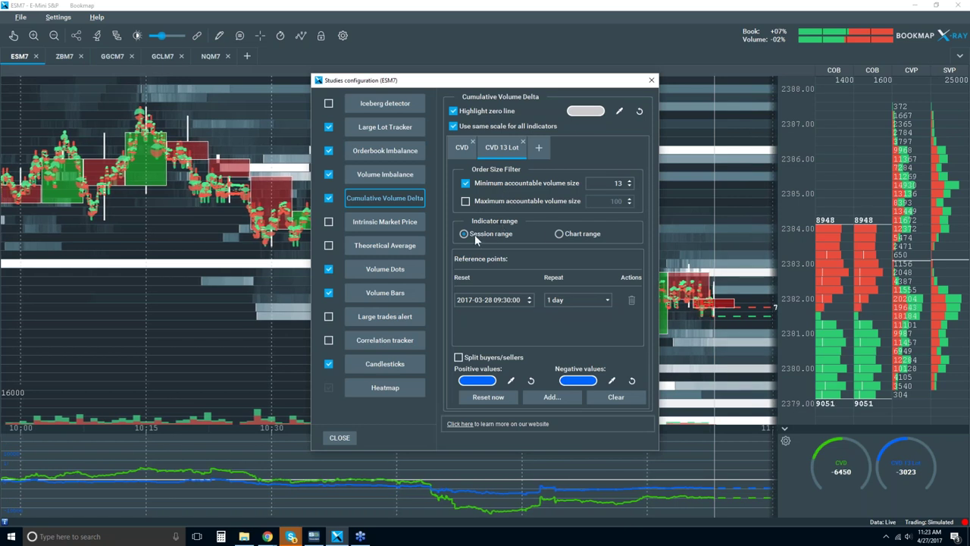
left_click(560, 234)
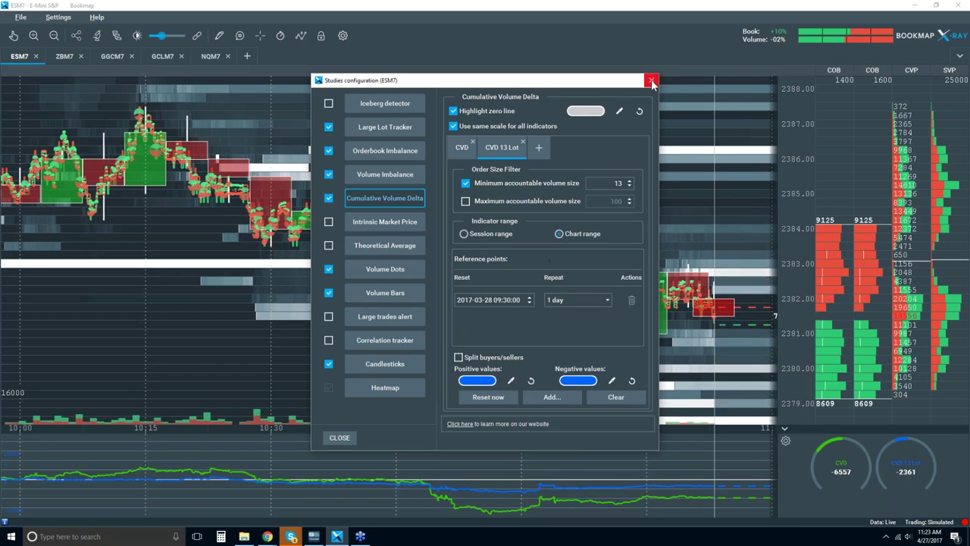
left_click(650, 81)
scroll(436, 246, "up", 1)
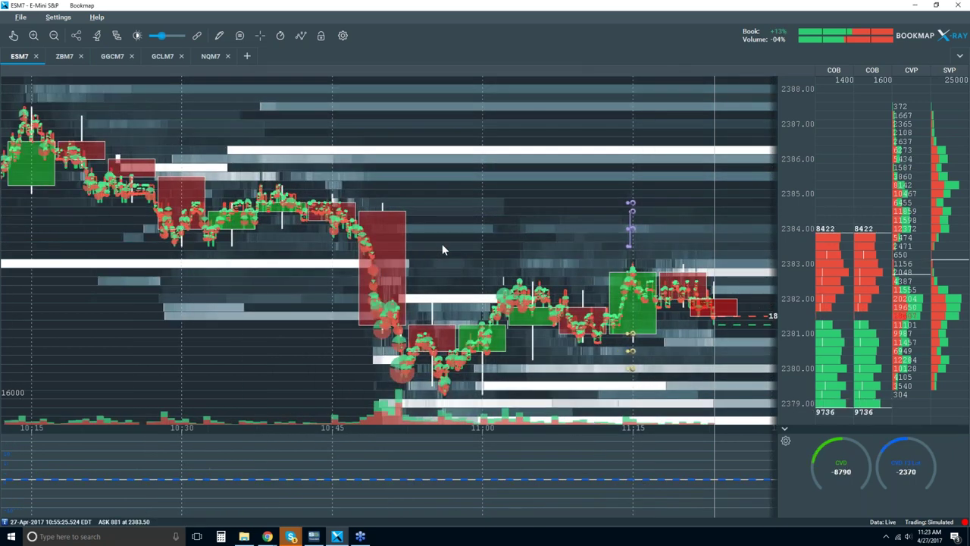
scroll(444, 249, "up", 1)
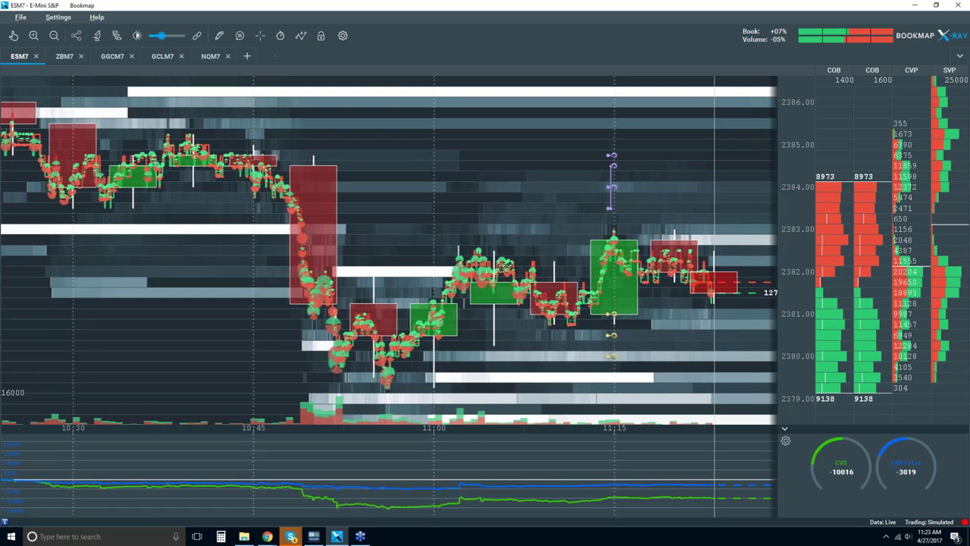
Step: Set both the positive and negative value colours of CVD 13 Lot to cyan
left_click(116, 36)
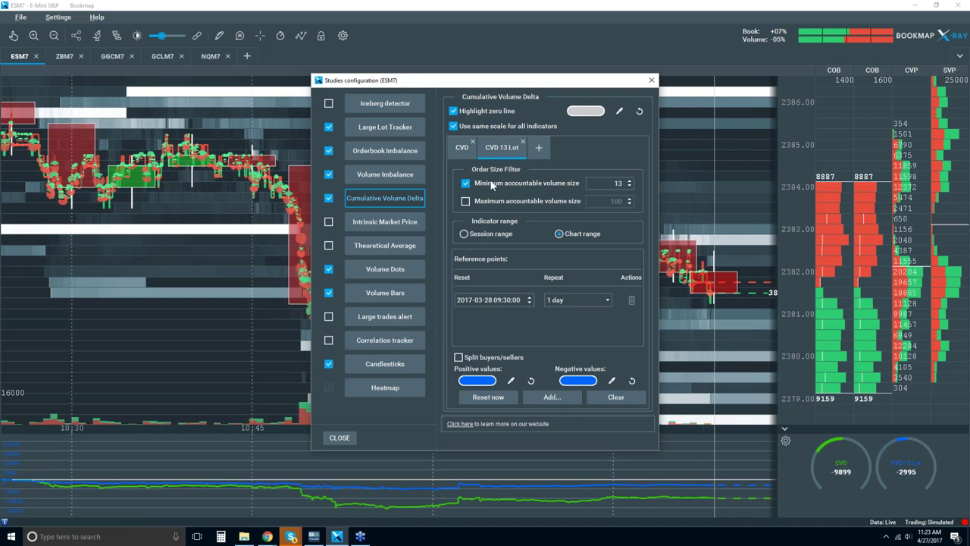
left_click(462, 147)
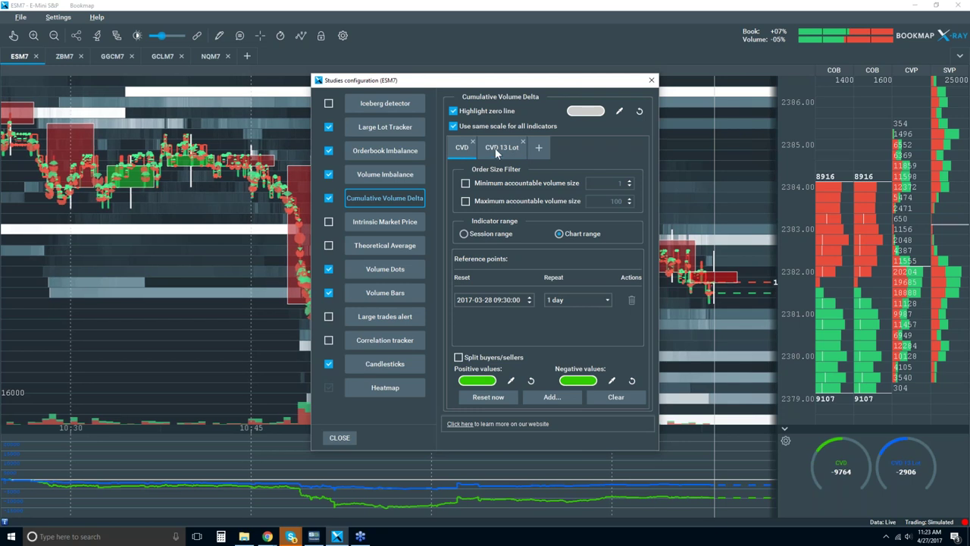
left_click(495, 148)
left_click(477, 381)
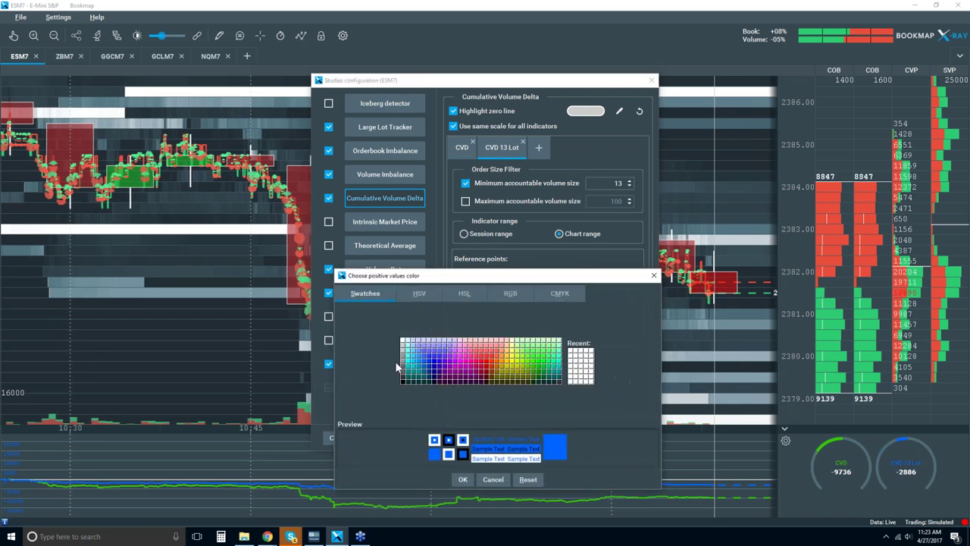
left_click(409, 363)
left_click(462, 479)
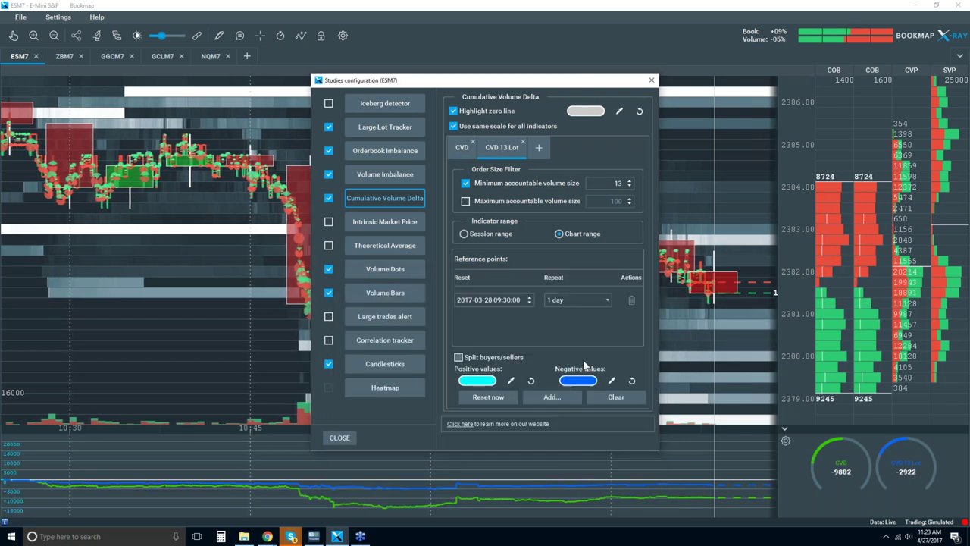
left_click(574, 380)
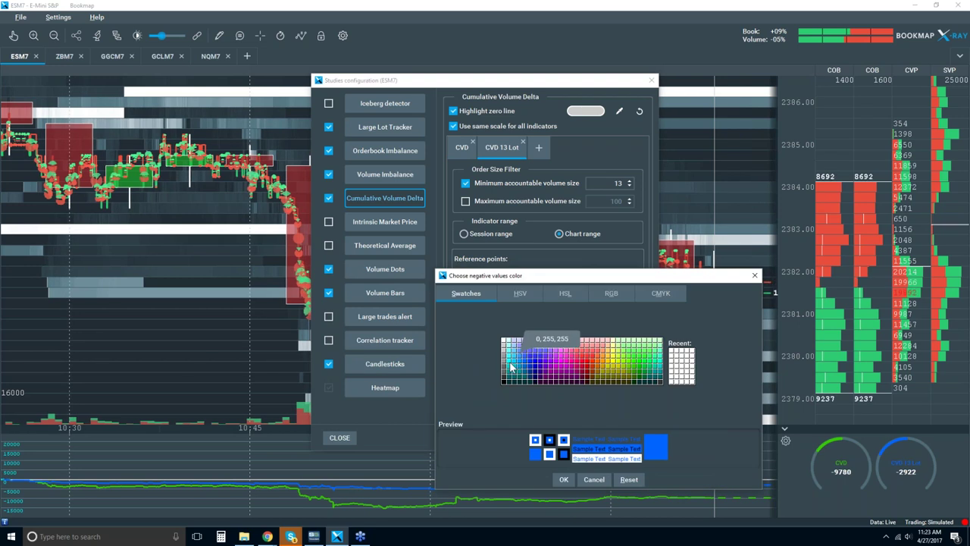
left_click(511, 367)
left_click(564, 480)
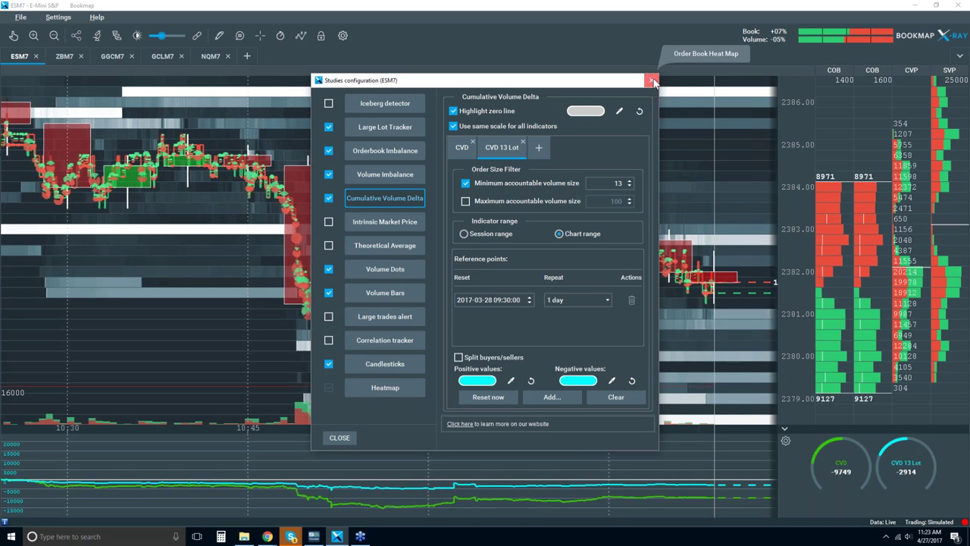
left_click(652, 80)
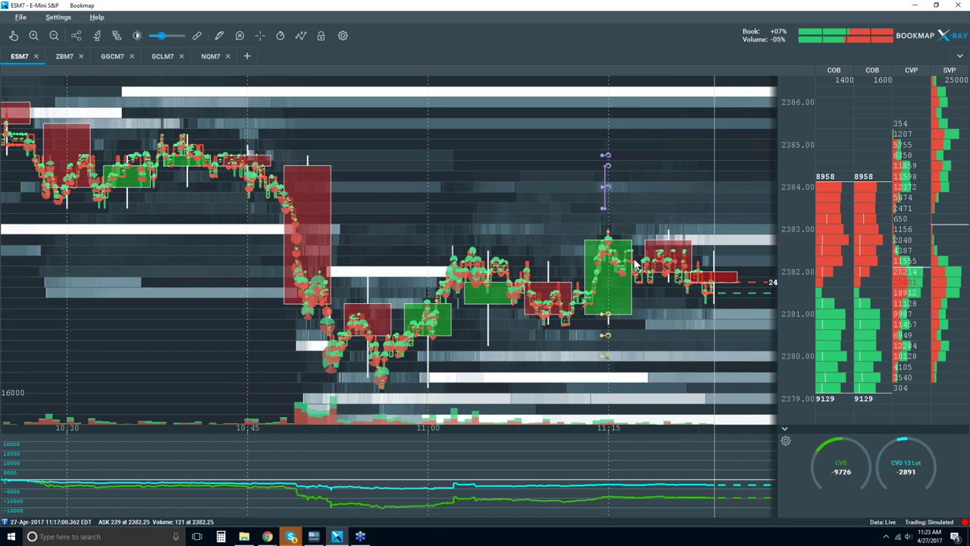
Step: Dismiss the AVG notification covering the CVD gauges, then zoom the time axis out and back in
scroll(635, 263, "up", 5)
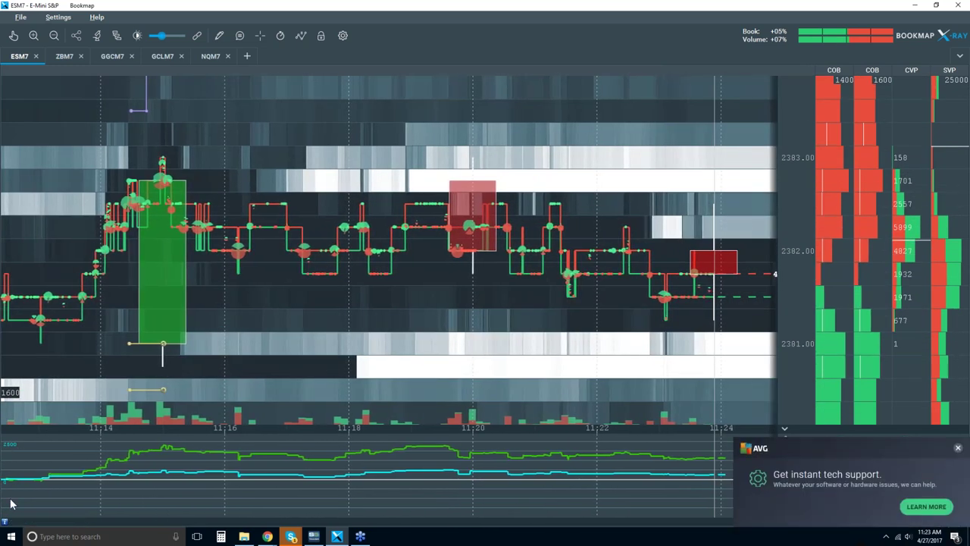
left_click(956, 448)
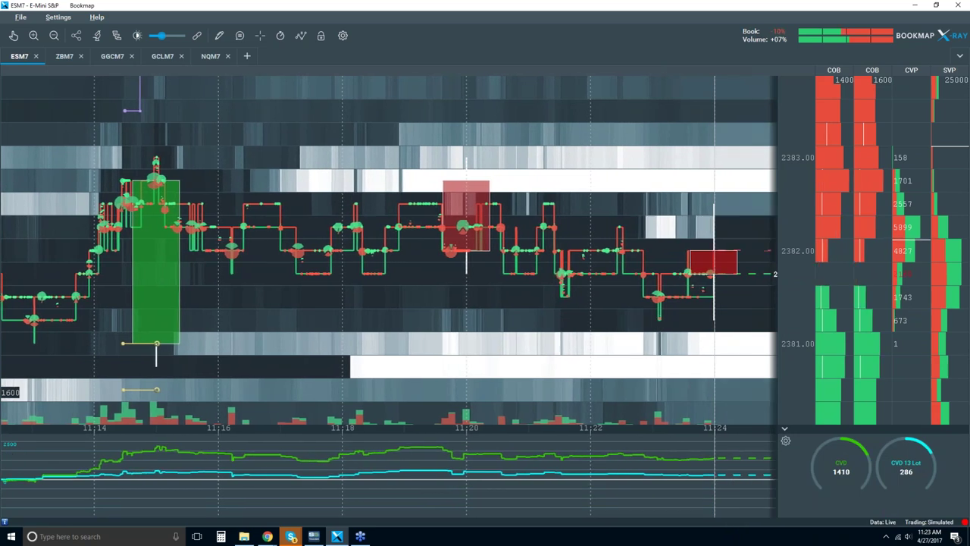
scroll(384, 330, "down", 2)
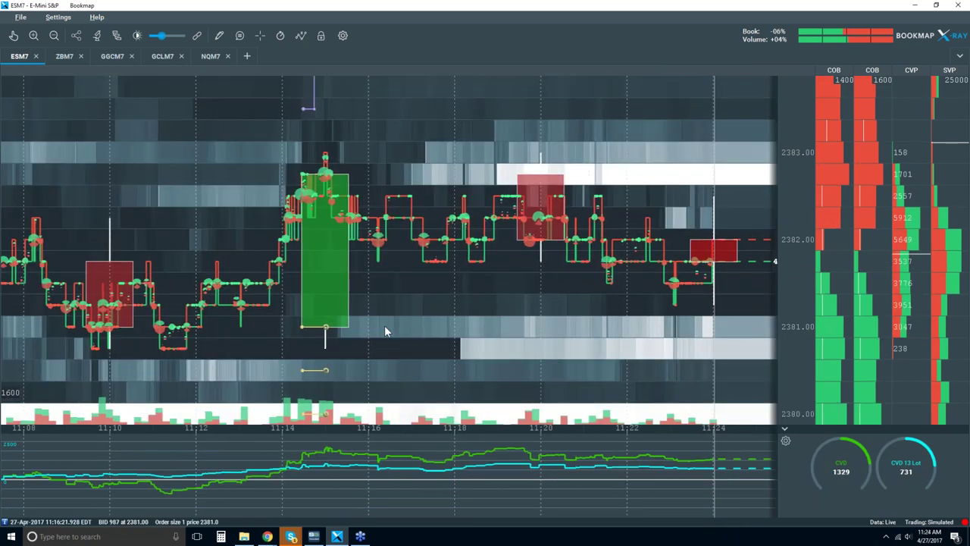
scroll(385, 330, "down", 3)
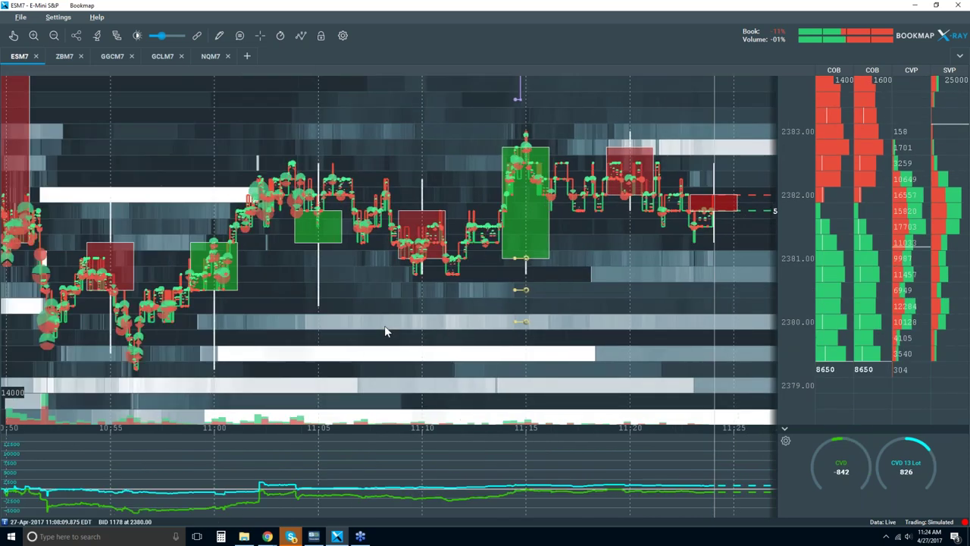
scroll(384, 331, "down", 2)
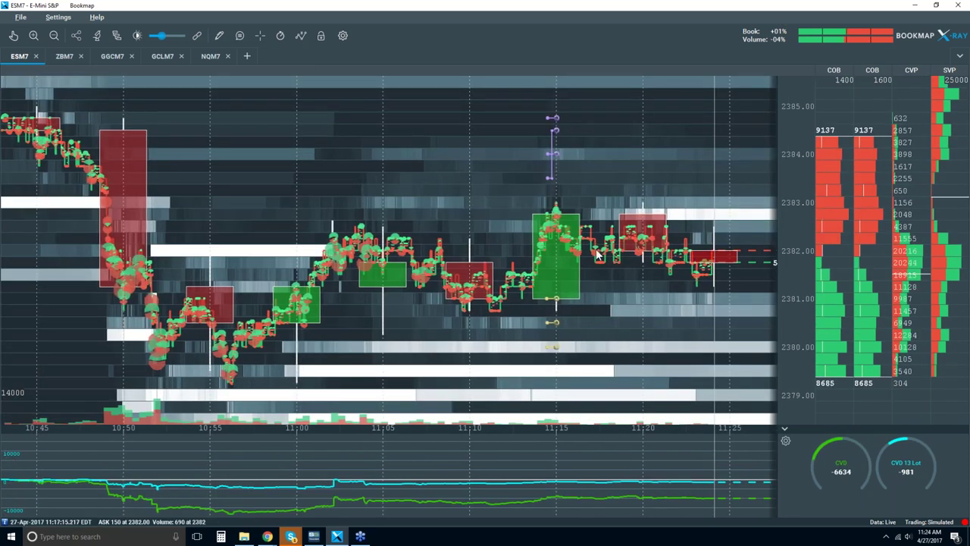
scroll(595, 255, "up", 2)
scroll(596, 248, "up", 1)
scroll(596, 250, "up", 1)
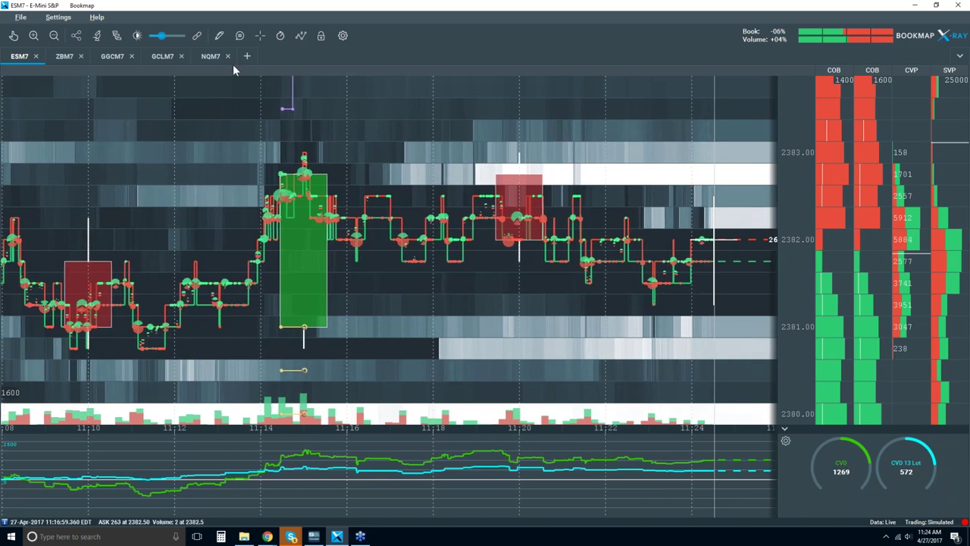
Step: Split the CVD study into separate buyers and sellers lines, with sellers coloured red
left_click(97, 40)
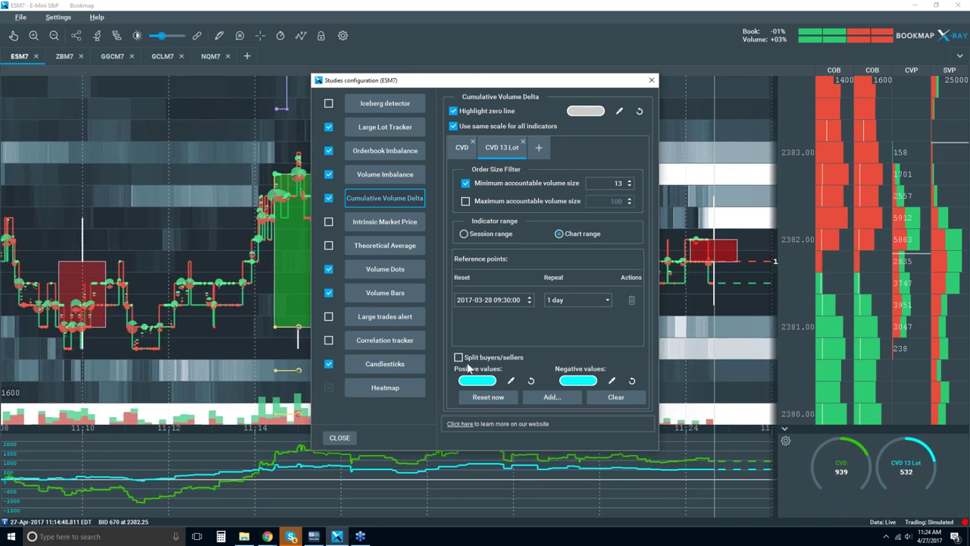
left_click(460, 149)
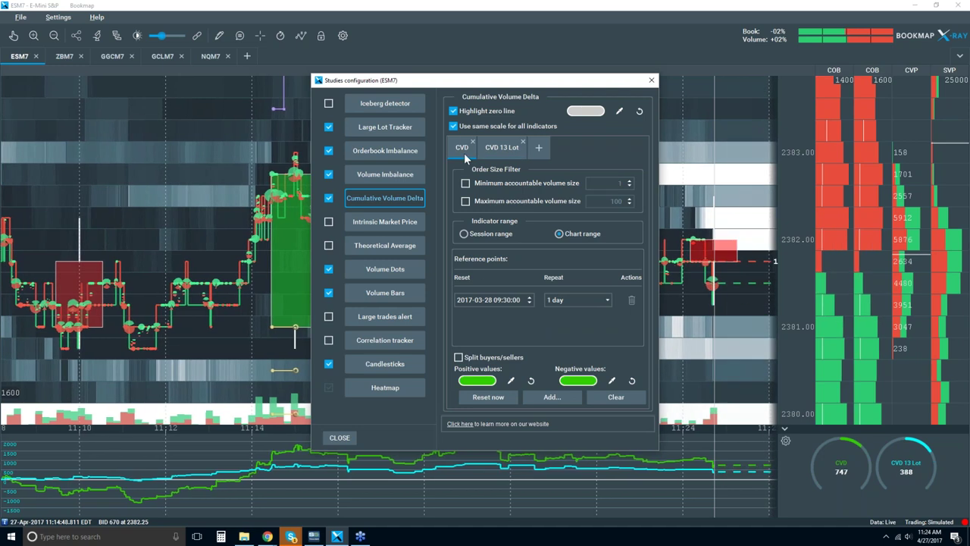
left_click(459, 358)
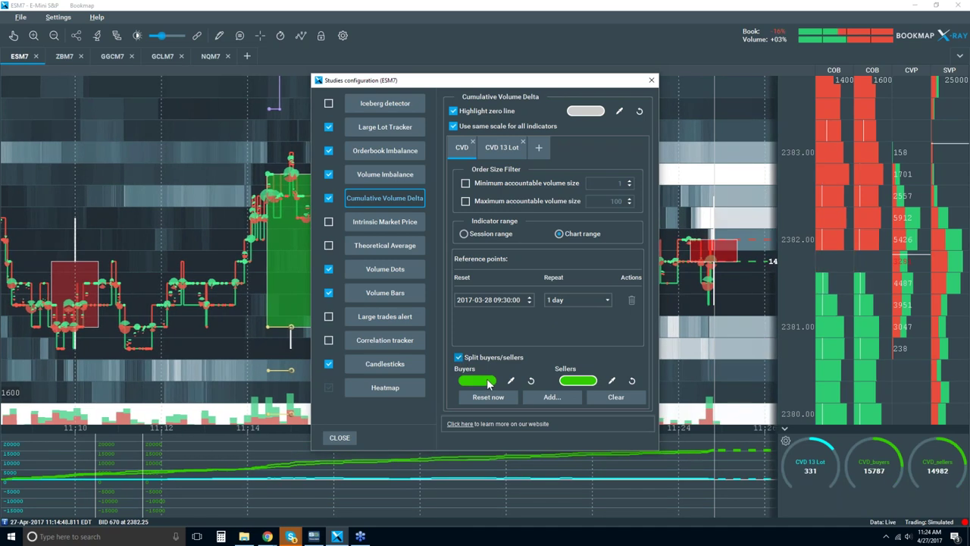
left_click(580, 381)
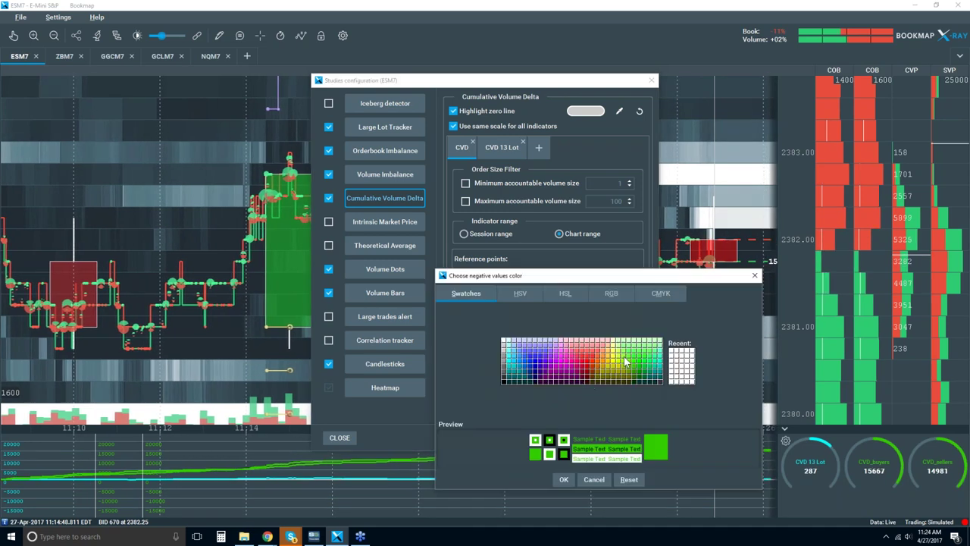
left_click(579, 361)
left_click(568, 476)
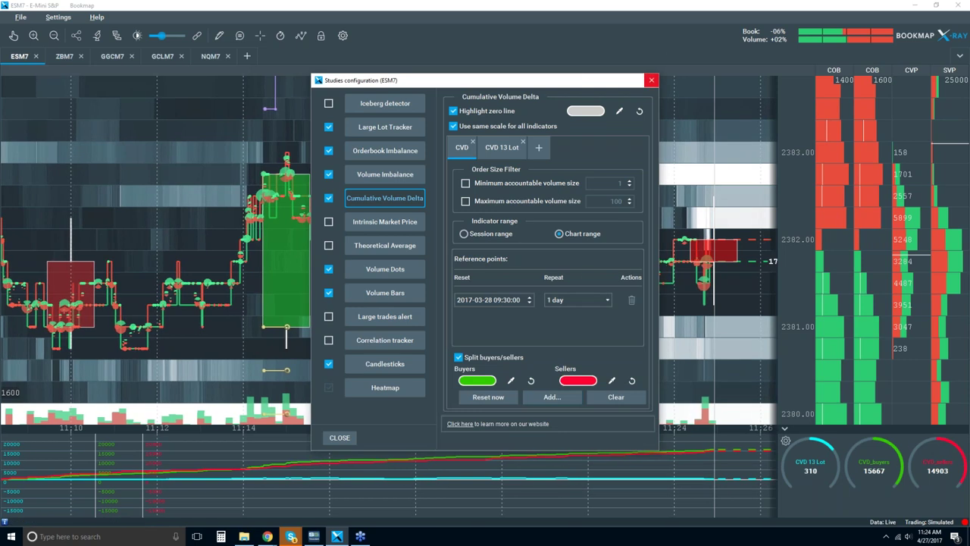
left_click(651, 79)
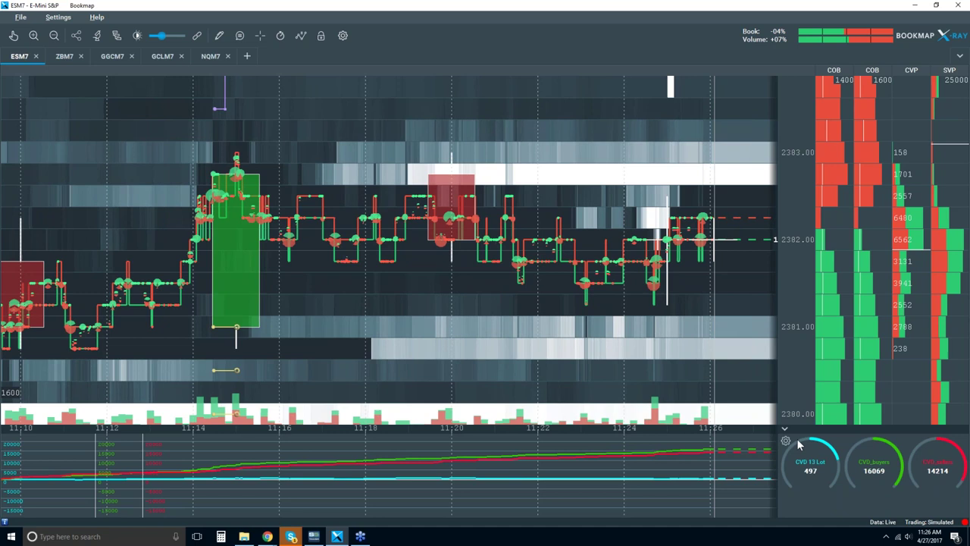
left_click(104, 37)
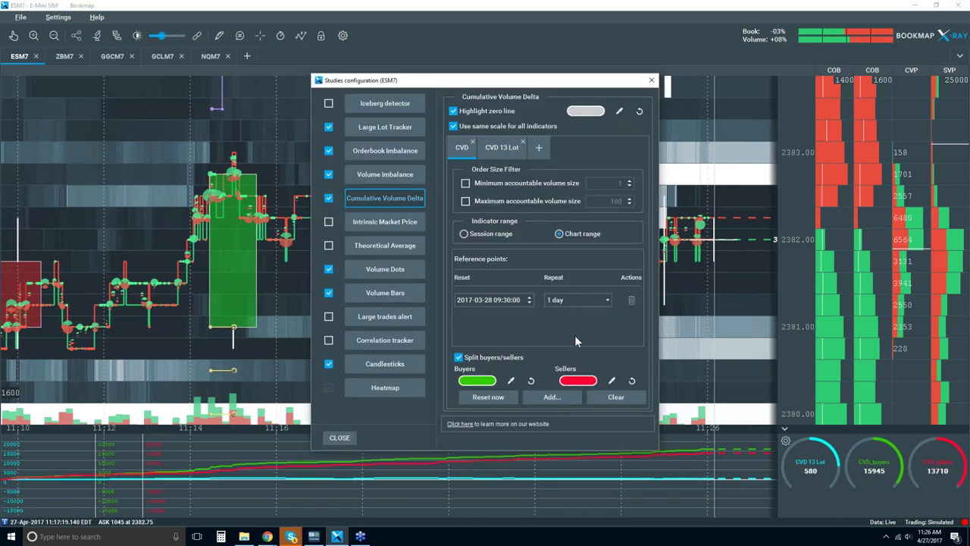
Step: Uncheck Split buyers/sellers for a single CVD line, then zoom out to roughly 10:40–11:30
left_click(460, 359)
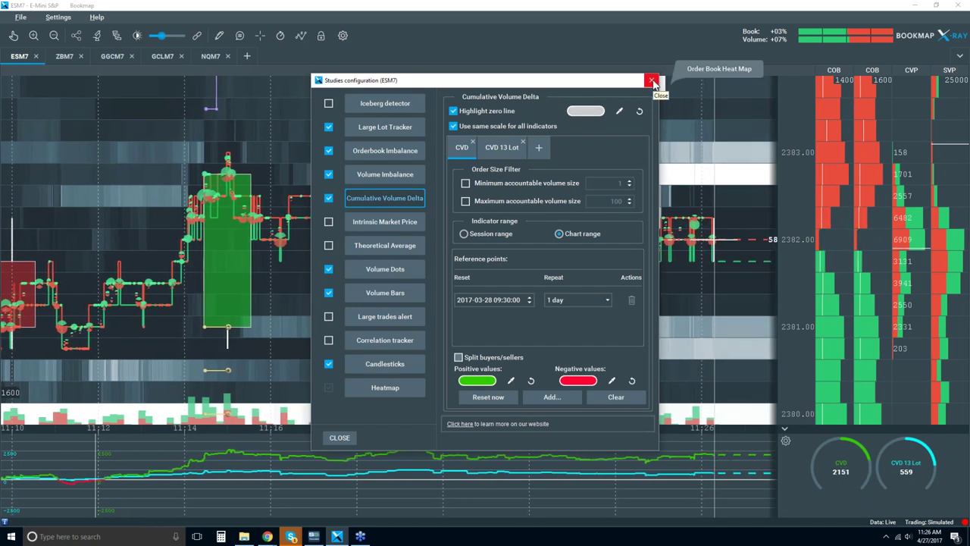
left_click(652, 81)
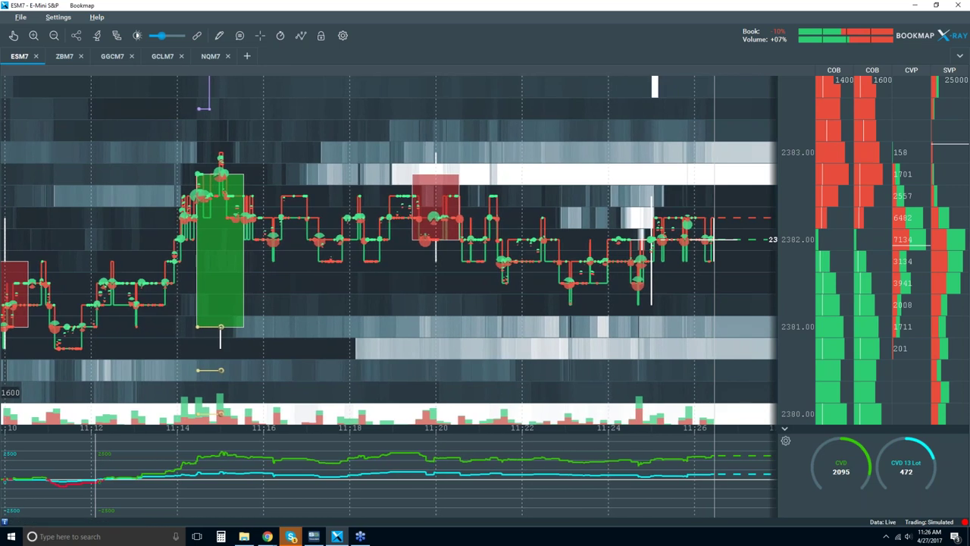
key("alt+Tab")
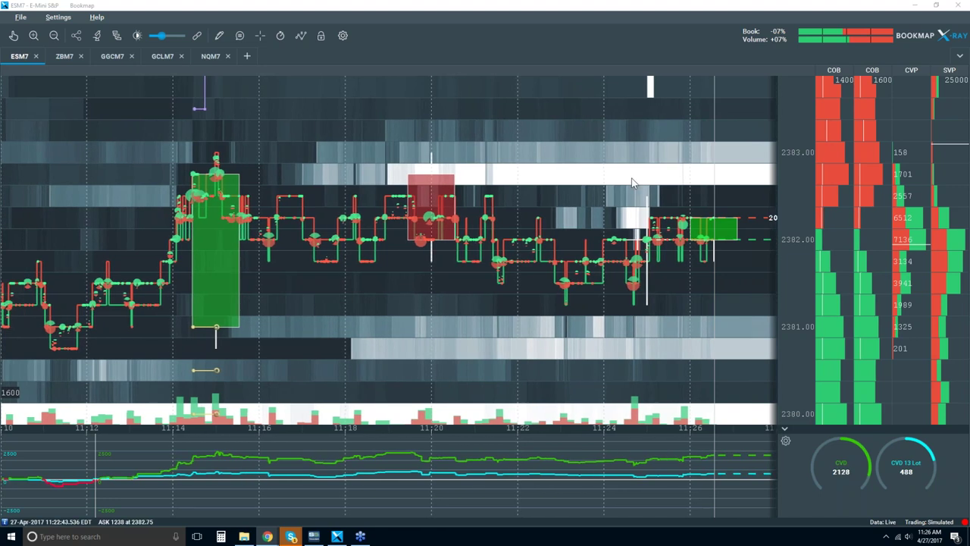
scroll(670, 198, "down", 5)
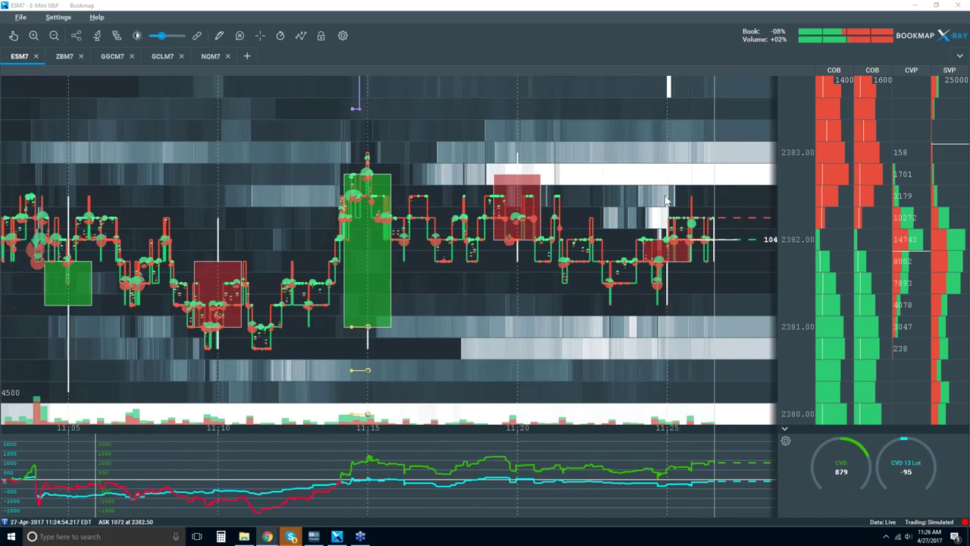
scroll(664, 197, "down", 3)
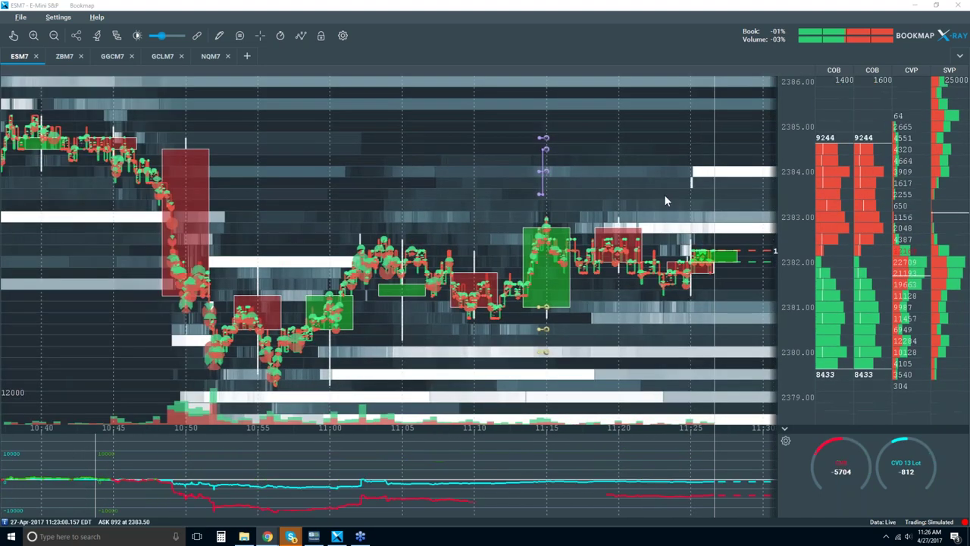
Step: Enable the Iceberg detector and disable Candlesticks in the Studies configuration
left_click(100, 39)
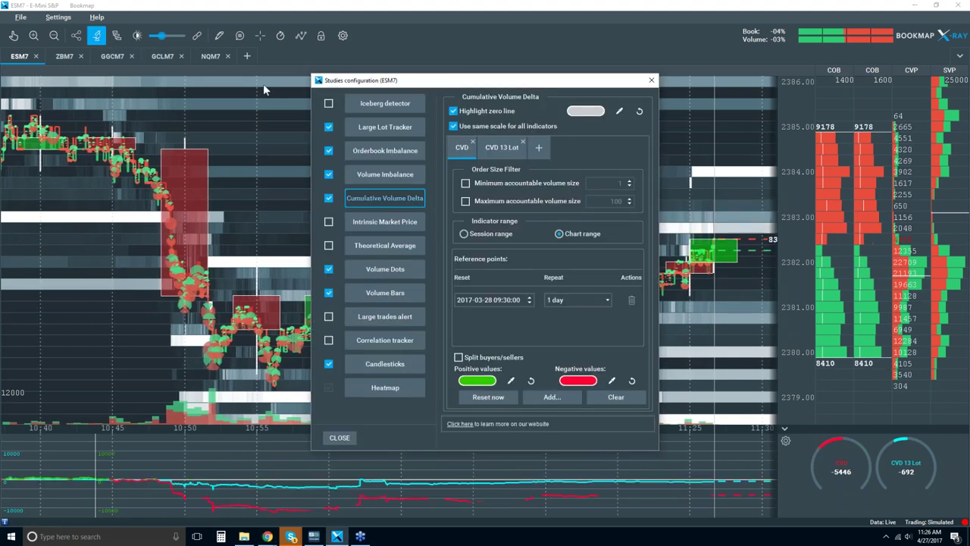
left_click(329, 105)
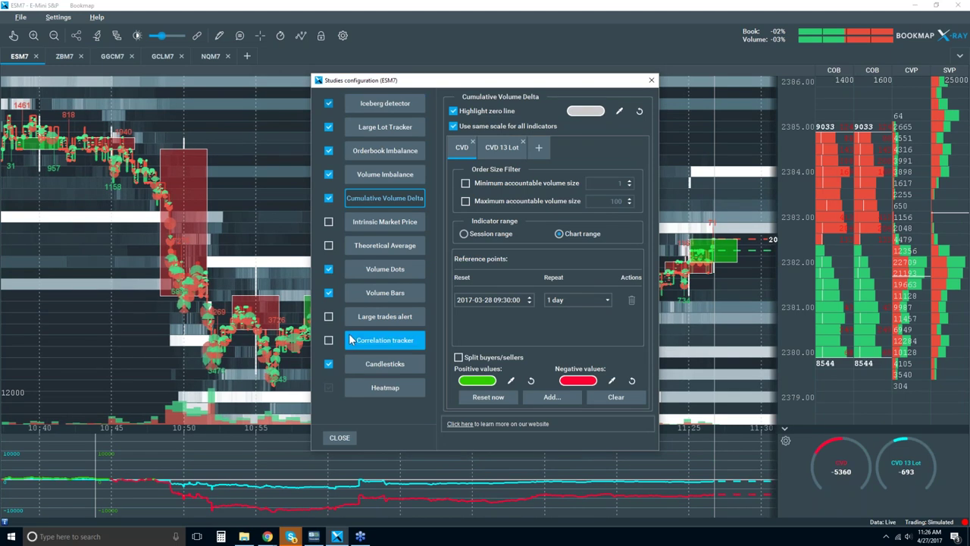
left_click(329, 365)
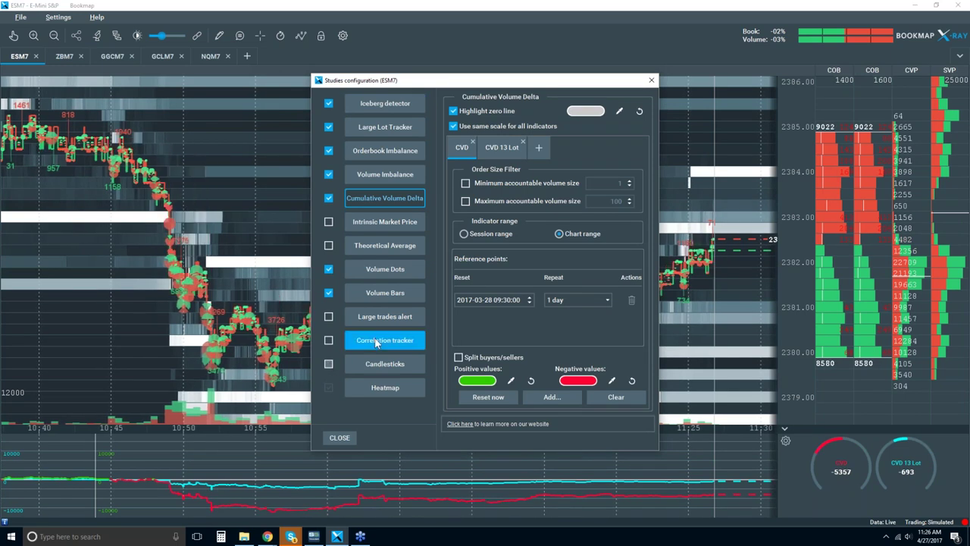
left_click(386, 104)
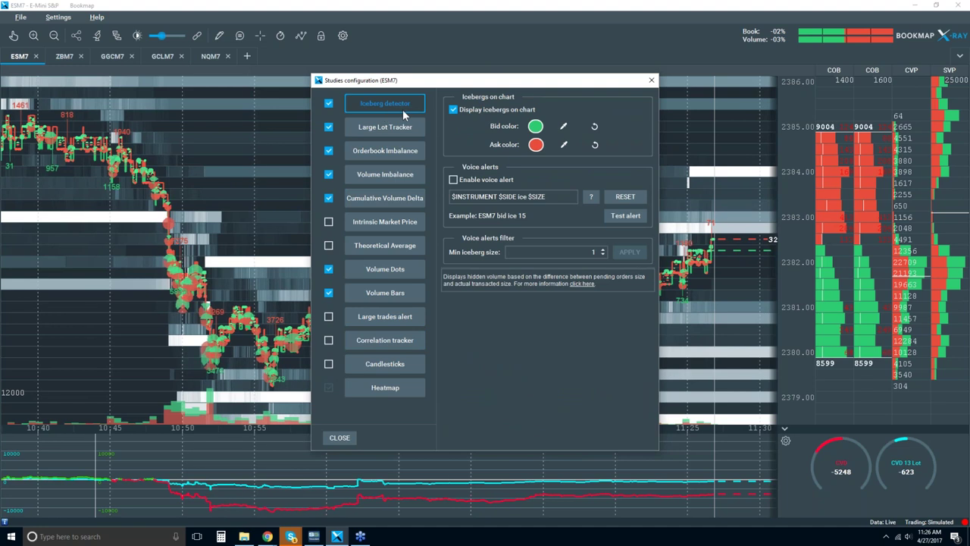
left_click(652, 81)
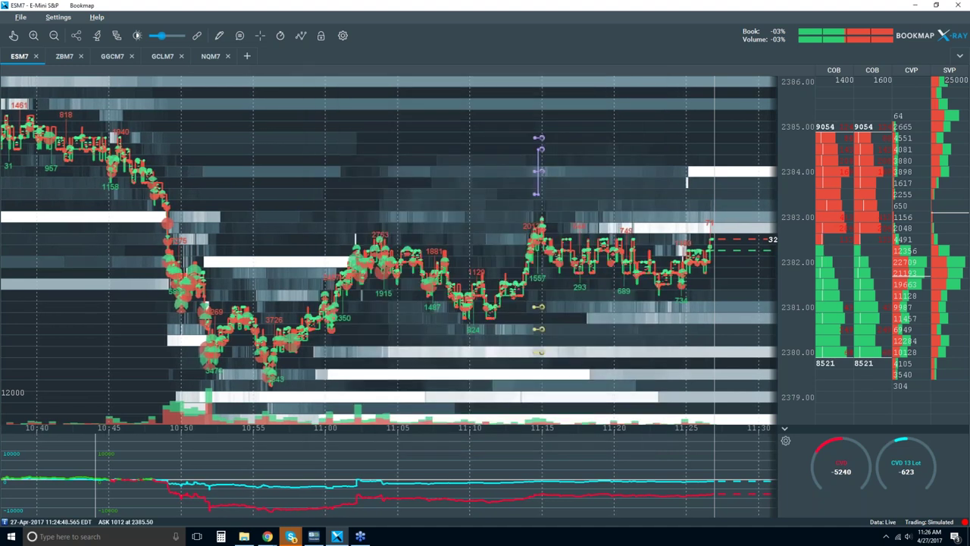
Step: Format the first COB column to display order sizes as Numbers Only
right_click(830, 164)
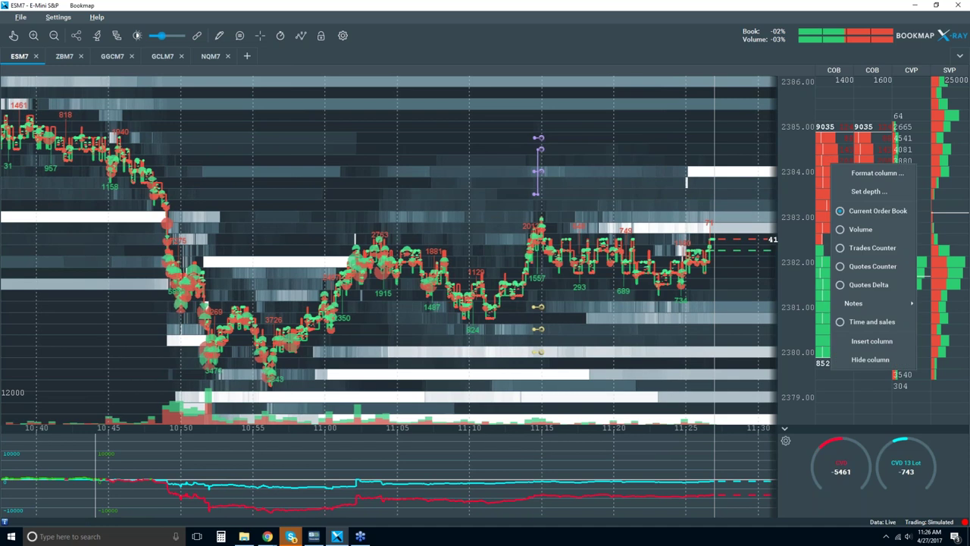
left_click(873, 174)
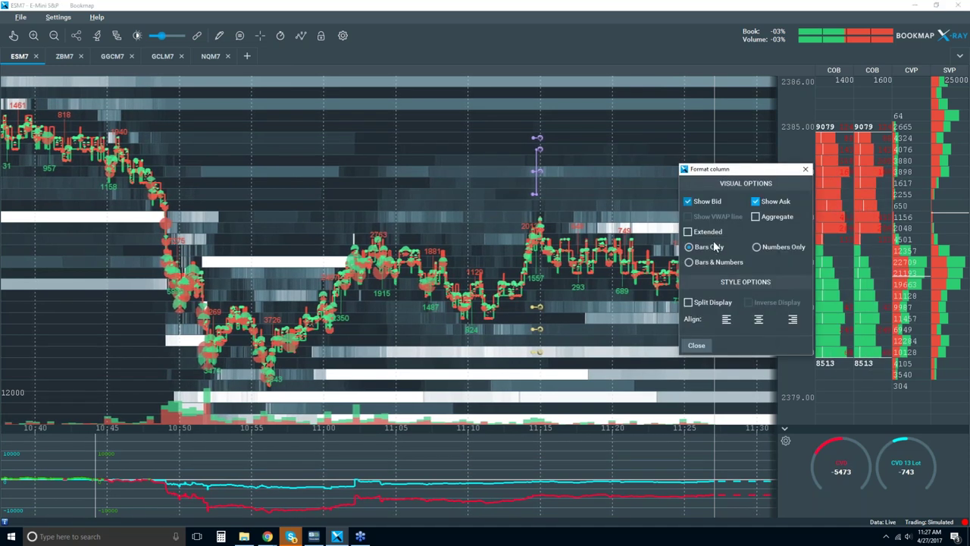
left_click(755, 248)
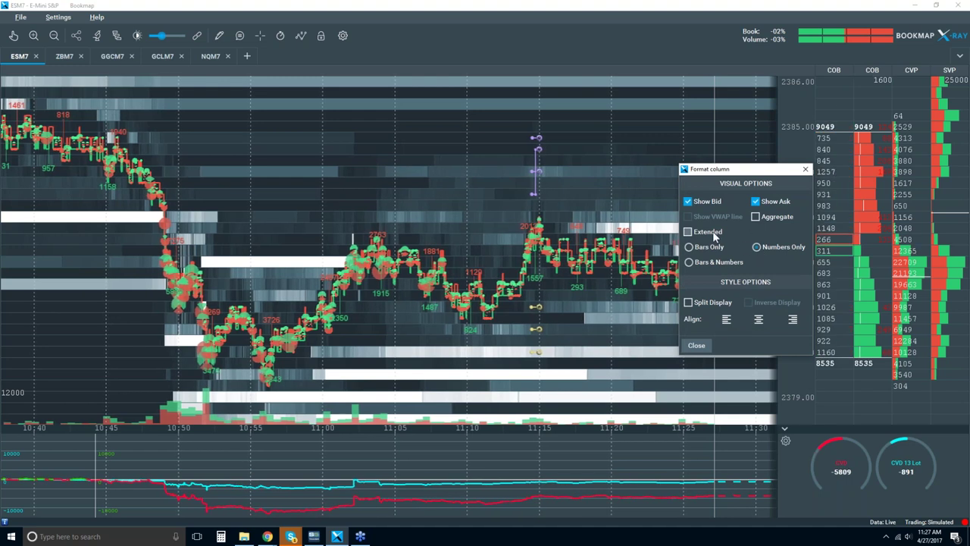
left_click(696, 345)
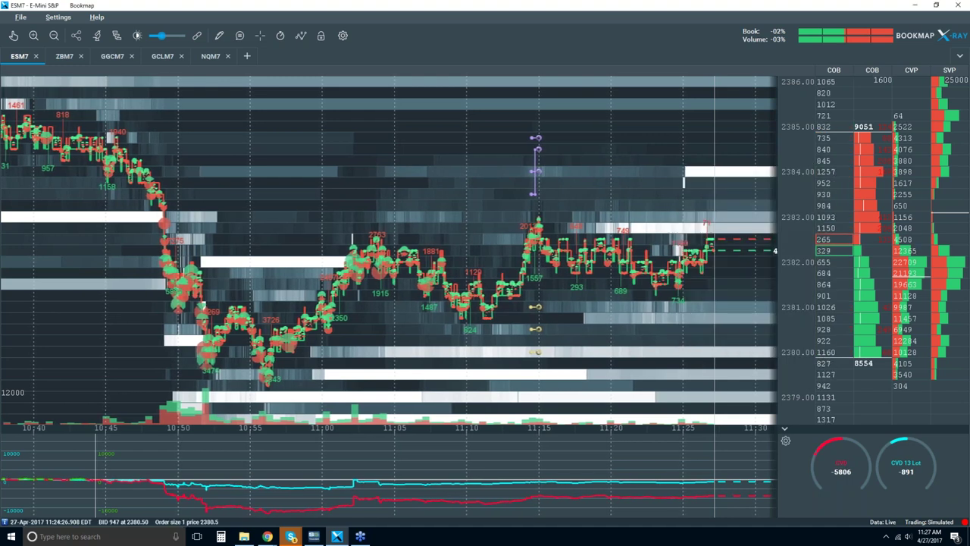
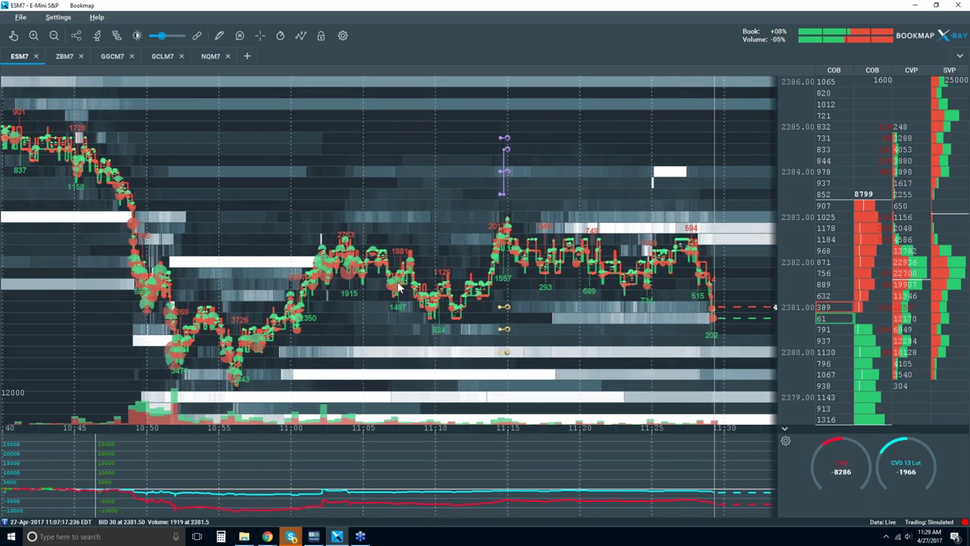
Step: With the hand tool, zoom the ESM7 heatmap in and pan toward the trades around 11:03
left_click(13, 35)
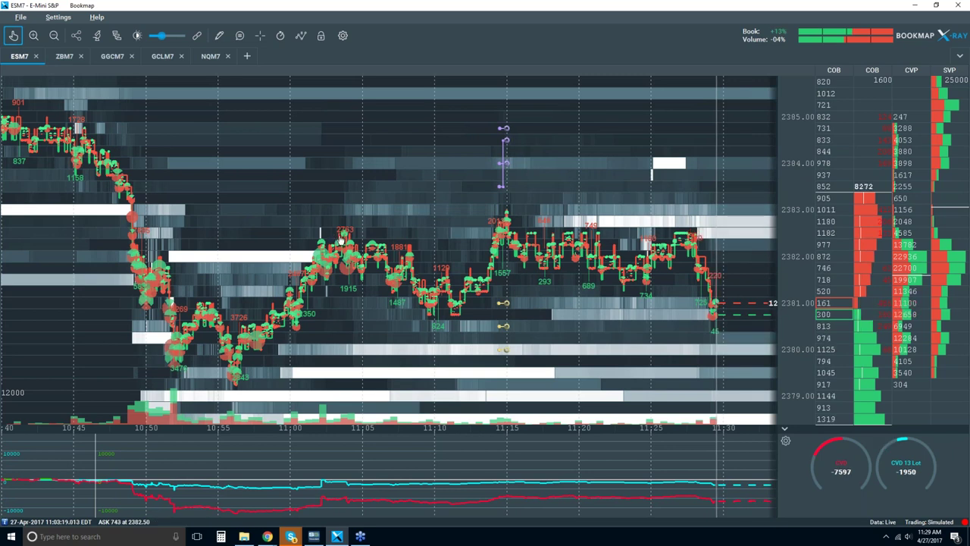
scroll(338, 239, "up", 2)
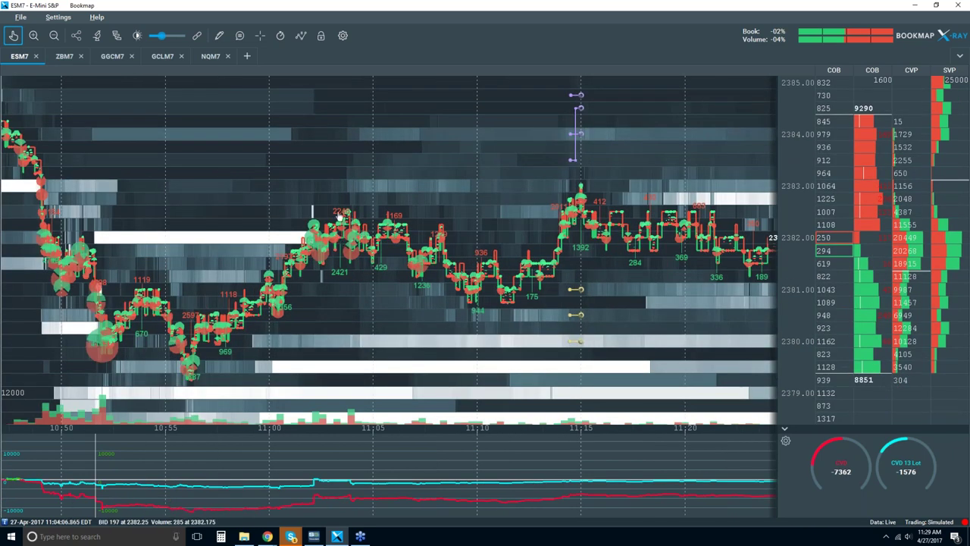
scroll(340, 214, "up", 2)
scroll(340, 215, "up", 4)
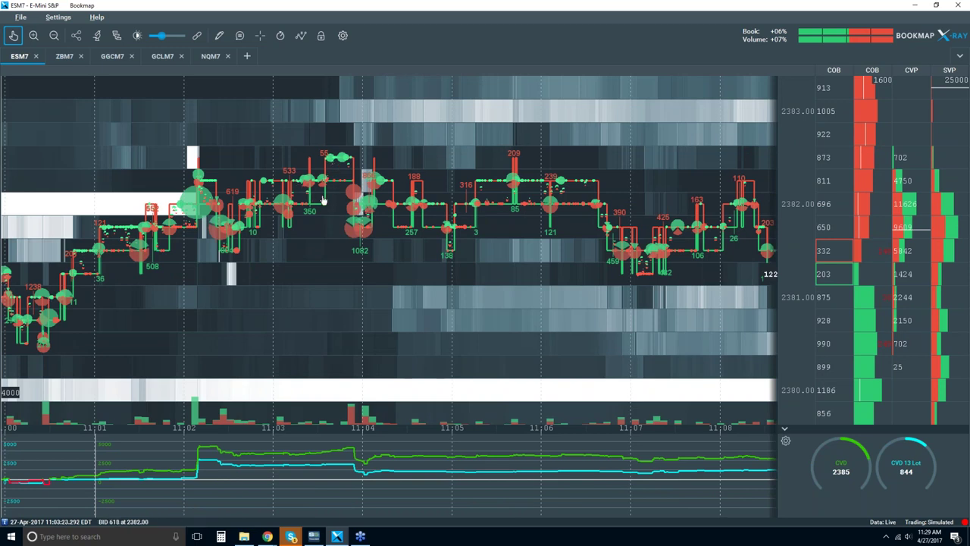
left_click_drag(232, 227, 247, 225)
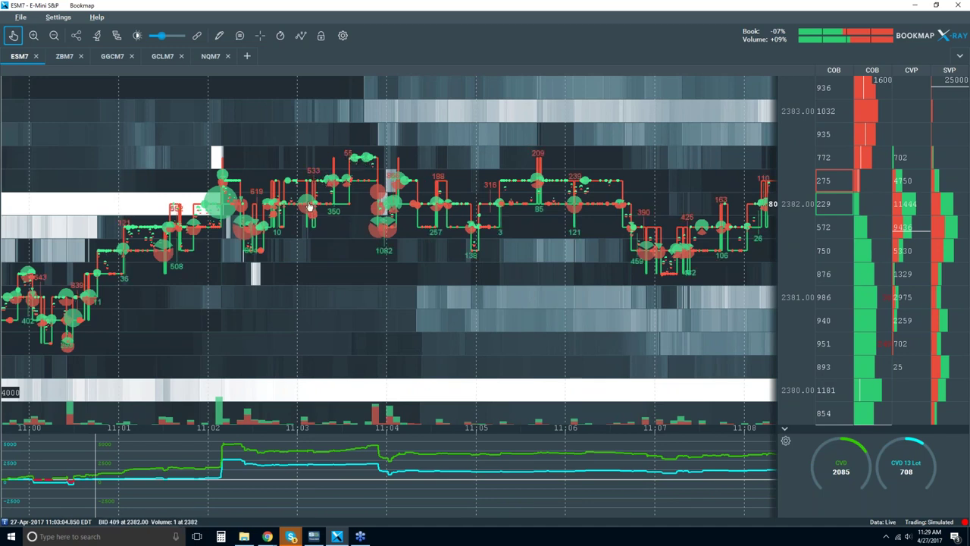
scroll(310, 206, "up", 3)
scroll(309, 252, "up", 3)
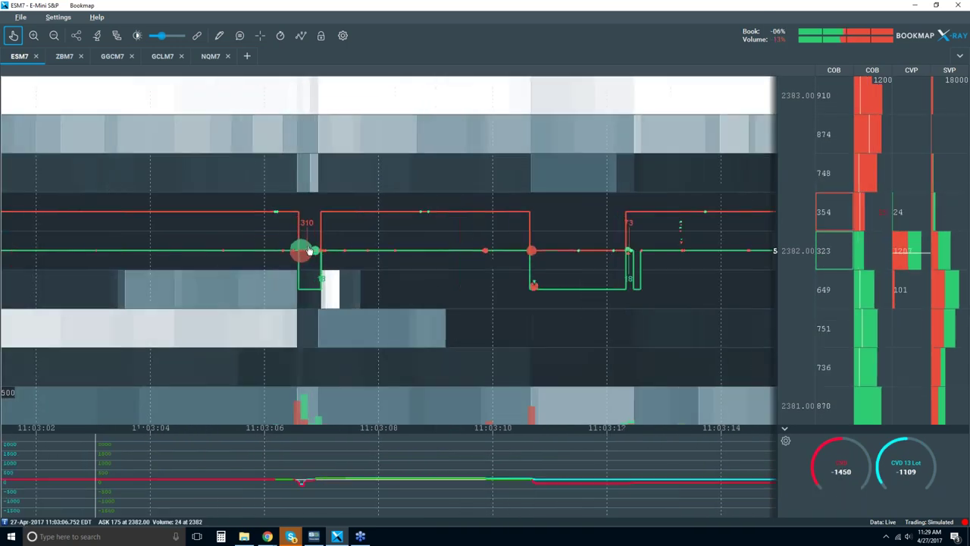
Step: Zoom in to millisecond detail on the 11:03:06 trades at 2382.00
scroll(309, 252, "up", 5)
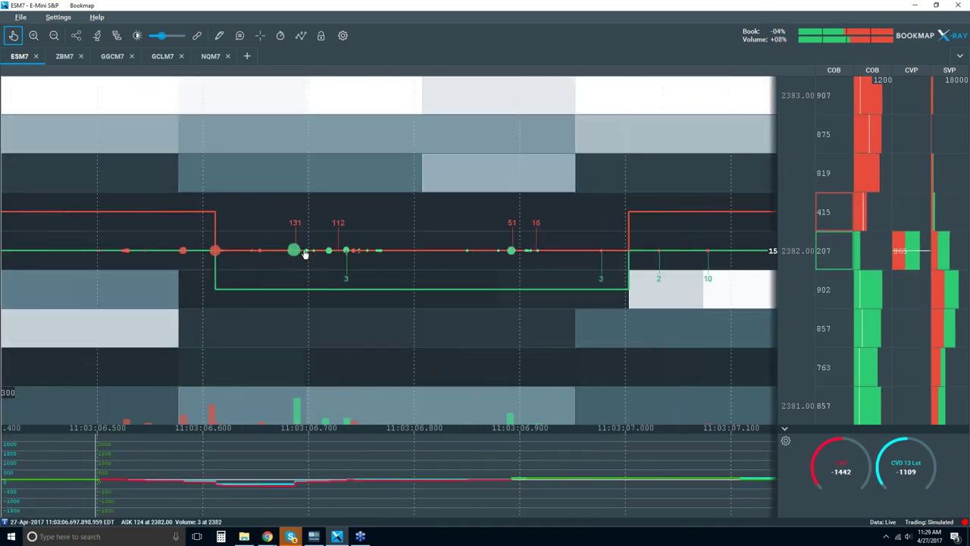
scroll(304, 254, "up", 2)
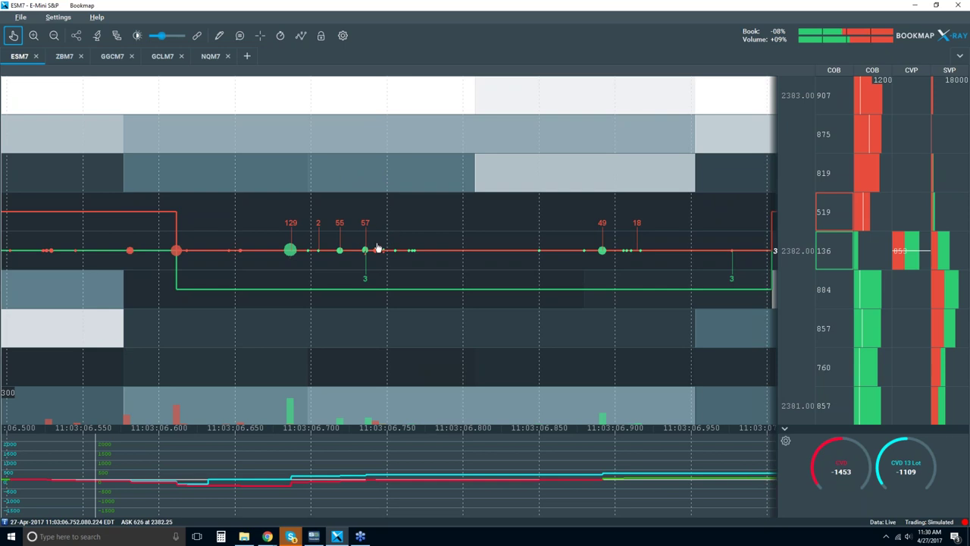
scroll(292, 254, "up", 5)
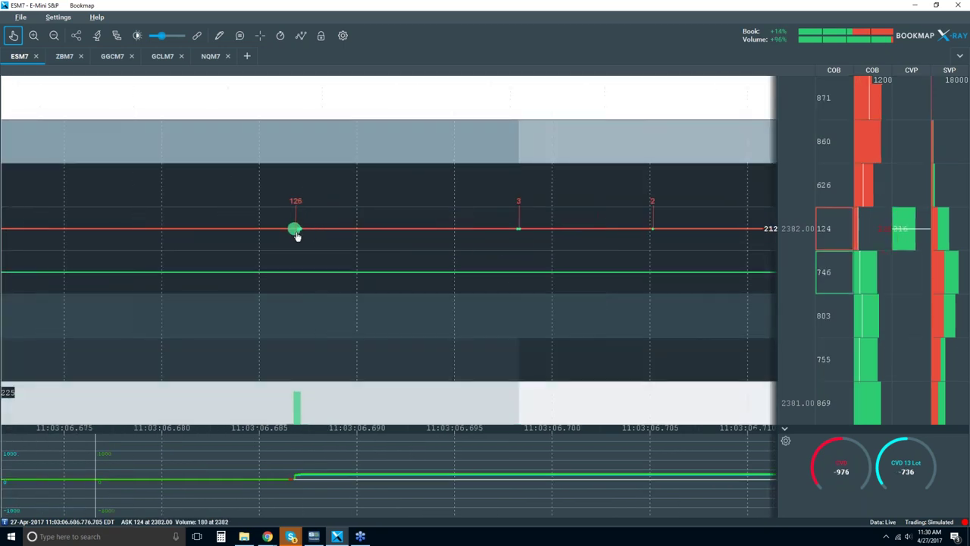
scroll(294, 233, "up", 5)
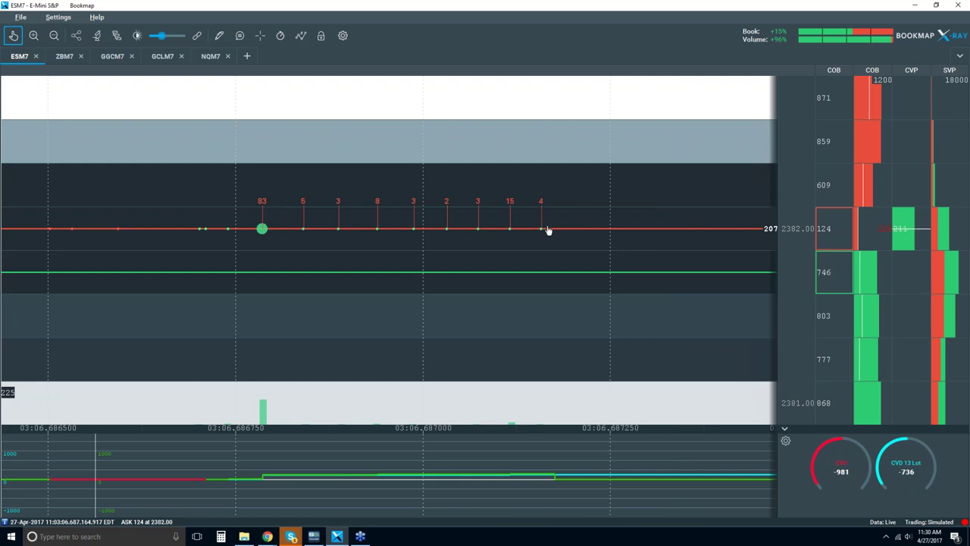
Step: Zoom back out to show roughly 11:03:01–11:03:09
scroll(520, 239, "down", 5)
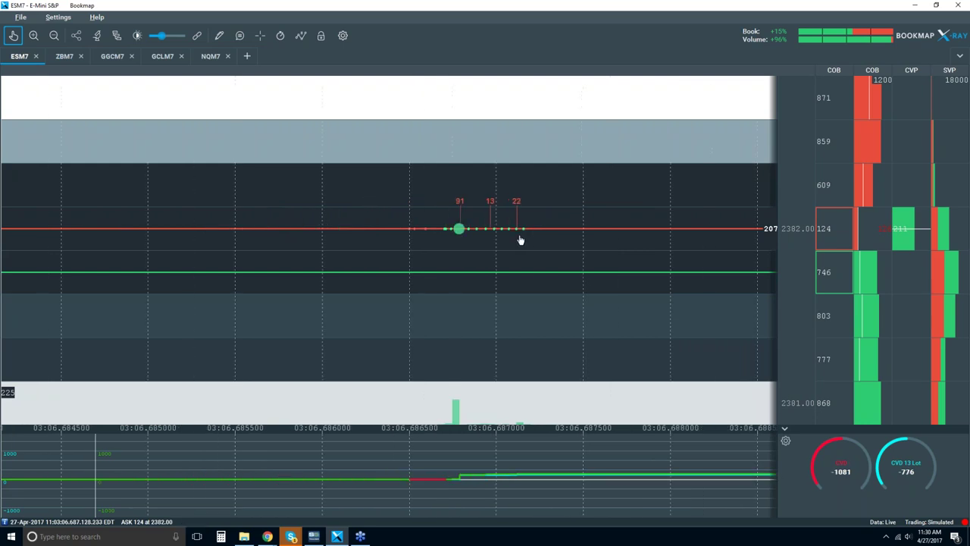
scroll(520, 239, "down", 8)
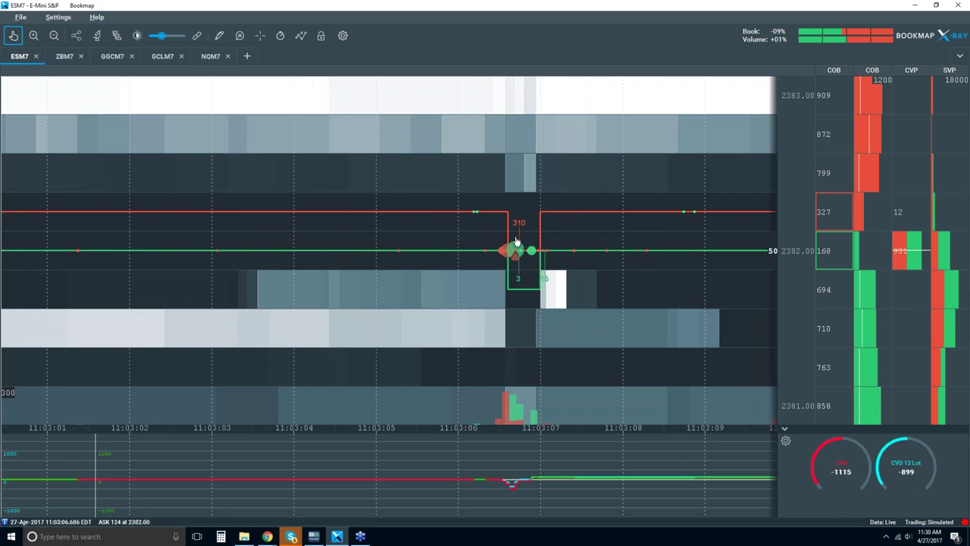
scroll(515, 241, "down", 8)
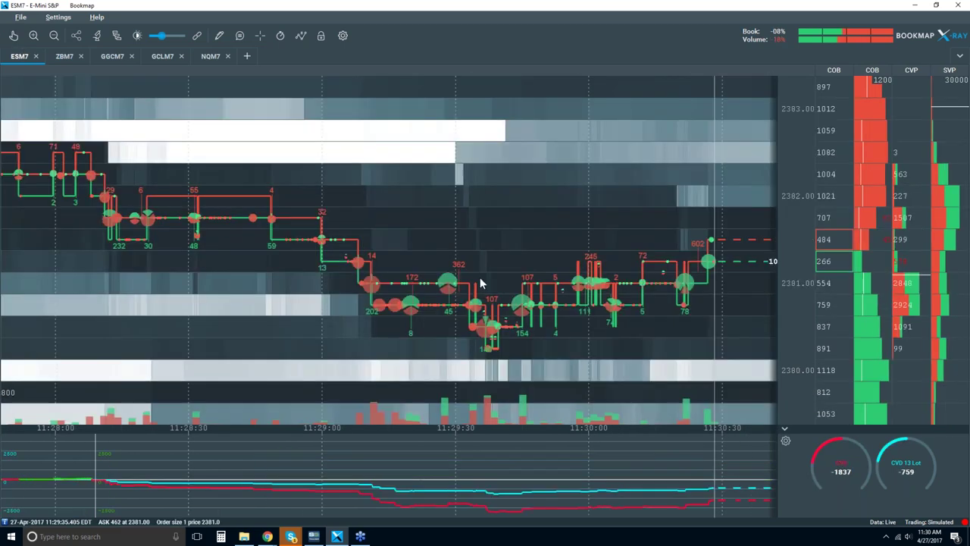
Step: Zoom the ESM7 heatmap out until the time axis spans about 10:45–11:35
scroll(480, 283, "down", 5)
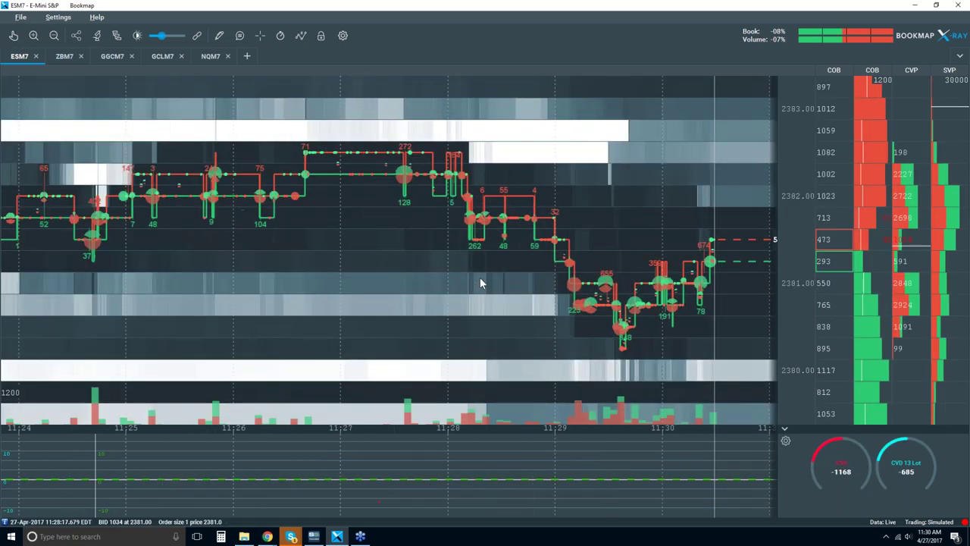
scroll(481, 279, "down", 6)
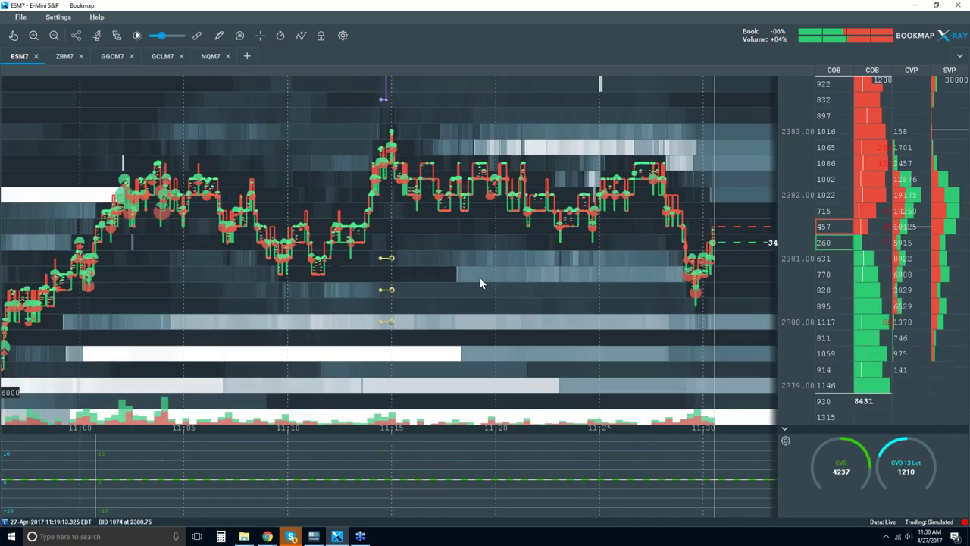
scroll(416, 276, "down", 2)
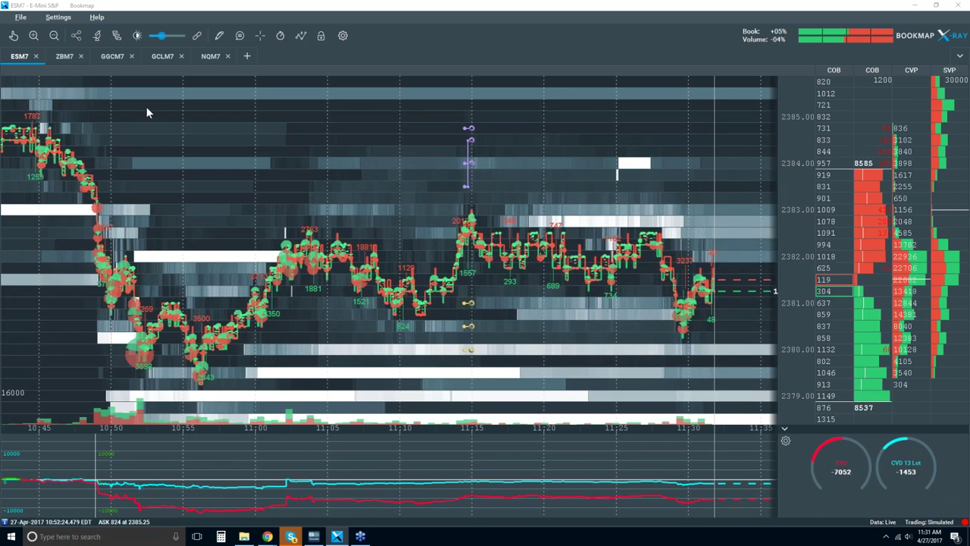
Step: Enable the iceberg detector's voice alert for ESM7 and replace the instrument placeholder with 'ES'
left_click(96, 38)
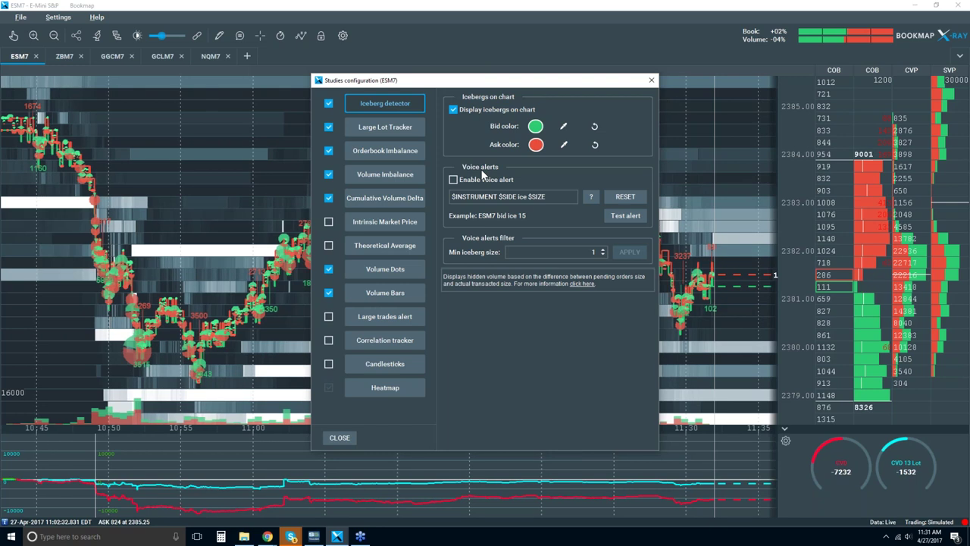
left_click(453, 180)
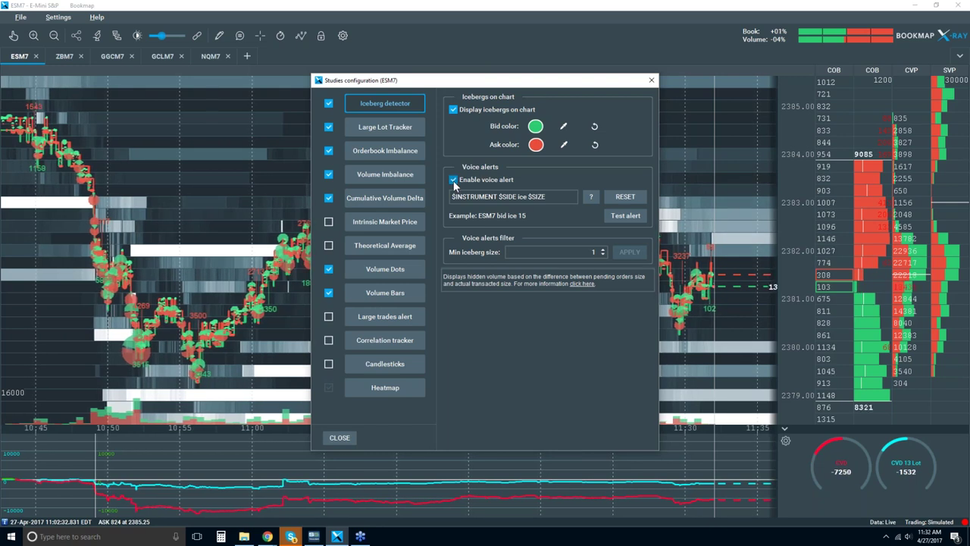
left_click(551, 197)
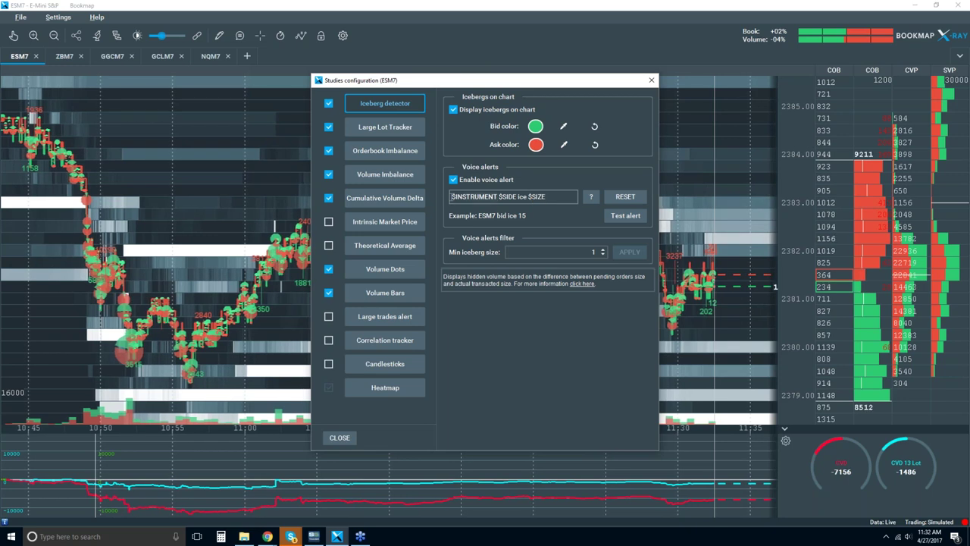
double_click(452, 196)
type("ES")
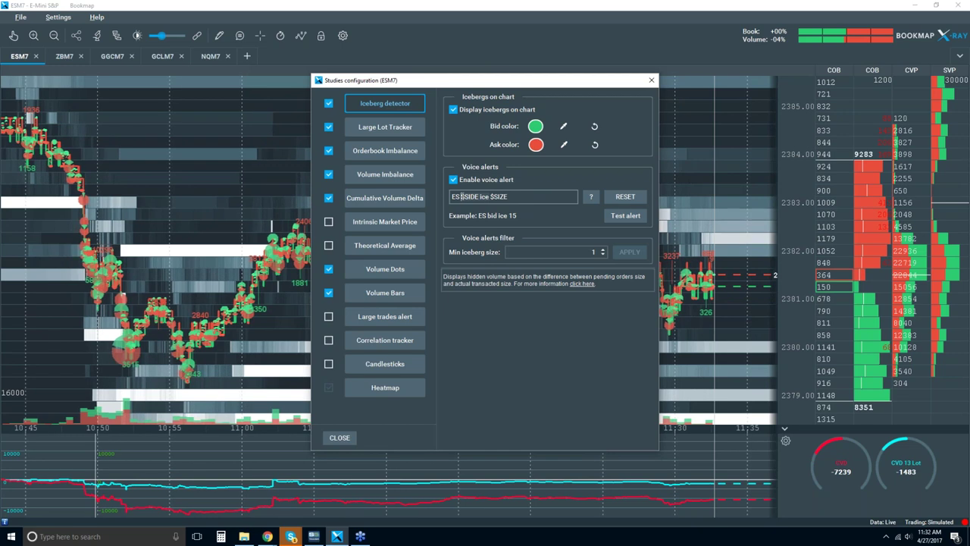
Step: Trim the iceberg alert text to 'ES $SIZE', set minimum iceberg size to 100, and apply
key("Delete")
key("Delete")
key("Delete")
key("Delete")
key("Delete")
key("Delete")
key("Delete")
key("Delete")
key("Delete")
key("Delete")
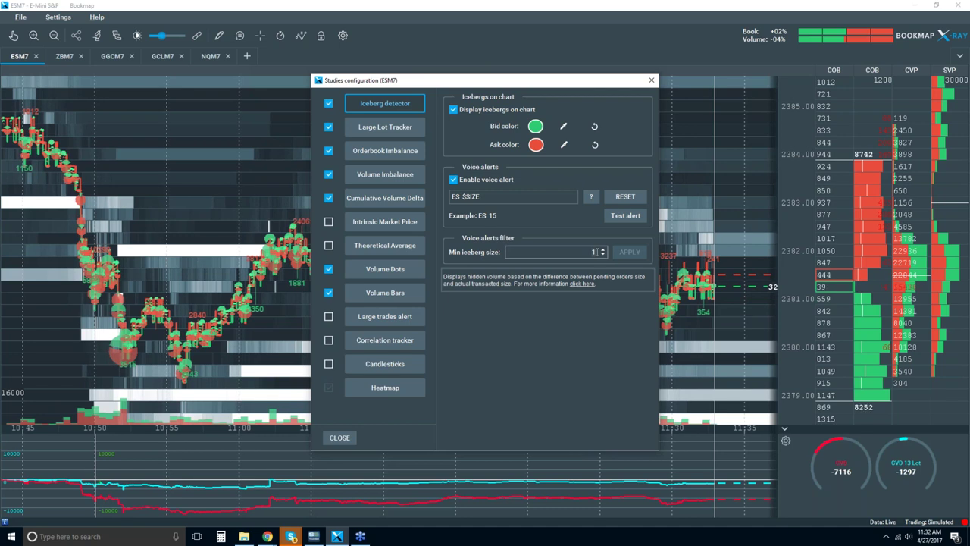
type("00")
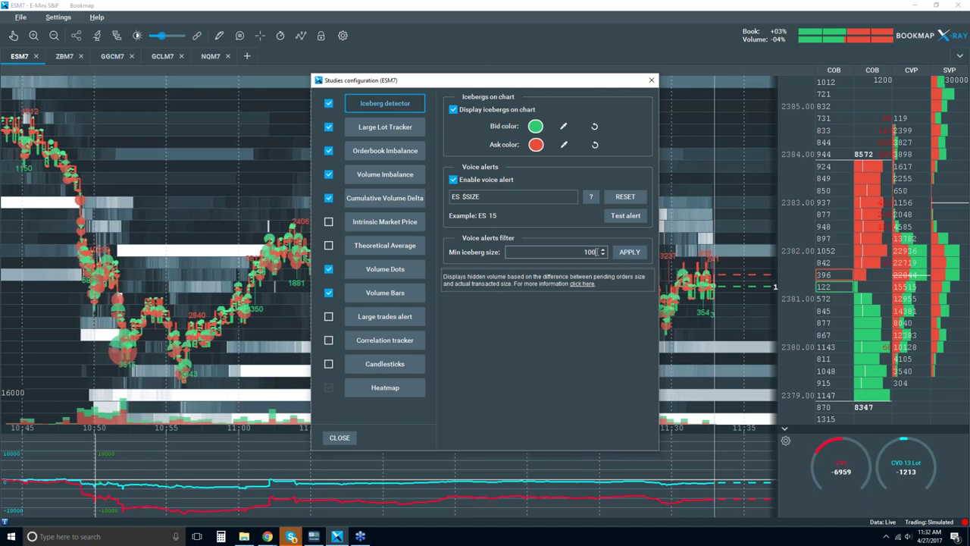
left_click(627, 253)
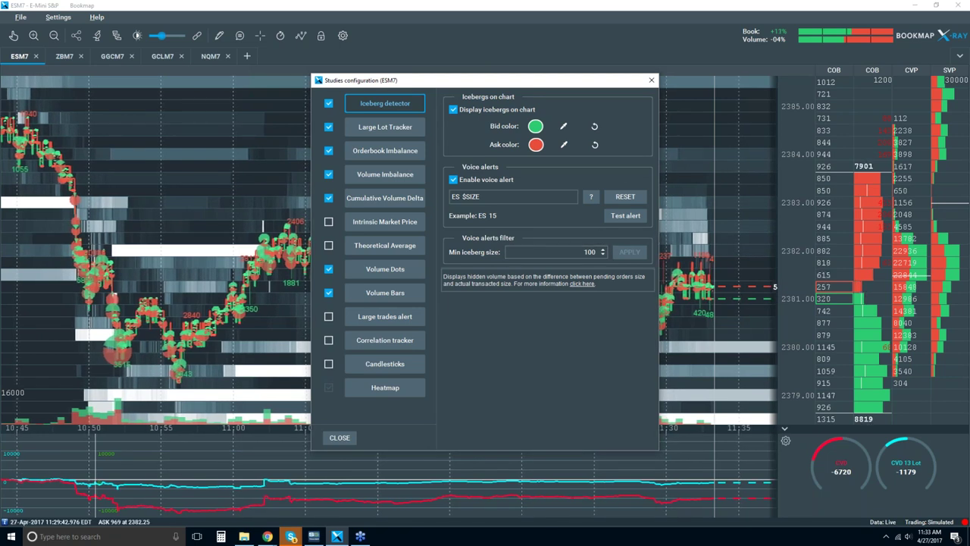
Step: Turn off iceberg voice alerts and enable the Large trades alert study, showing its settings
left_click(453, 181)
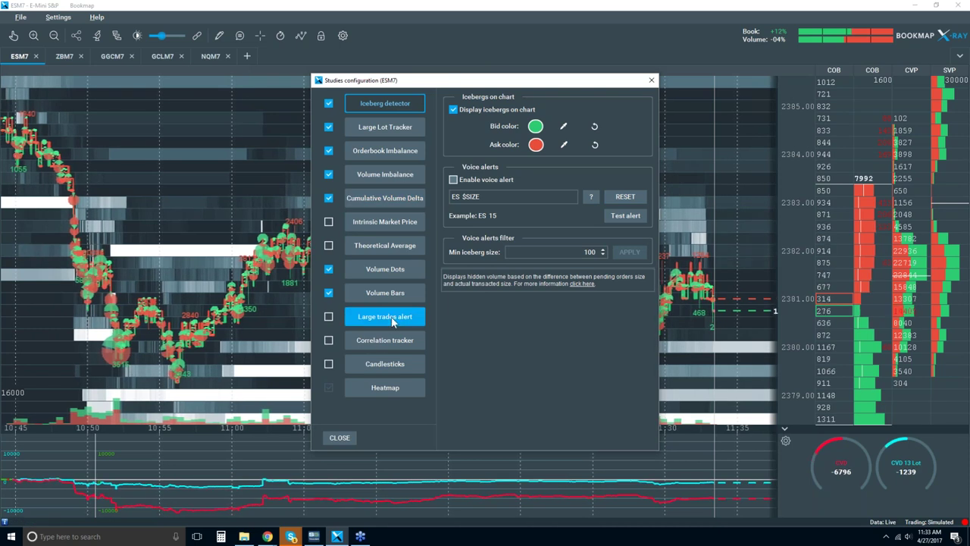
left_click(328, 317)
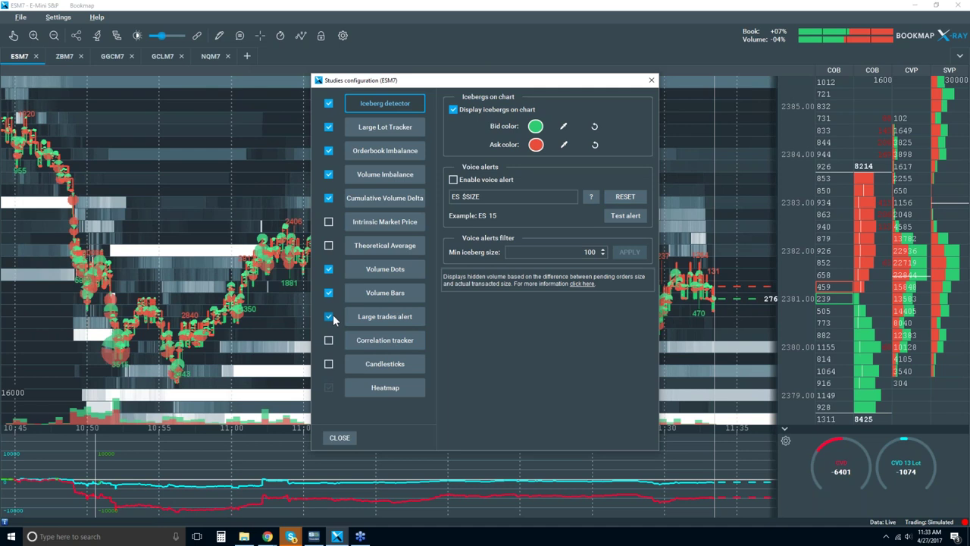
left_click(388, 318)
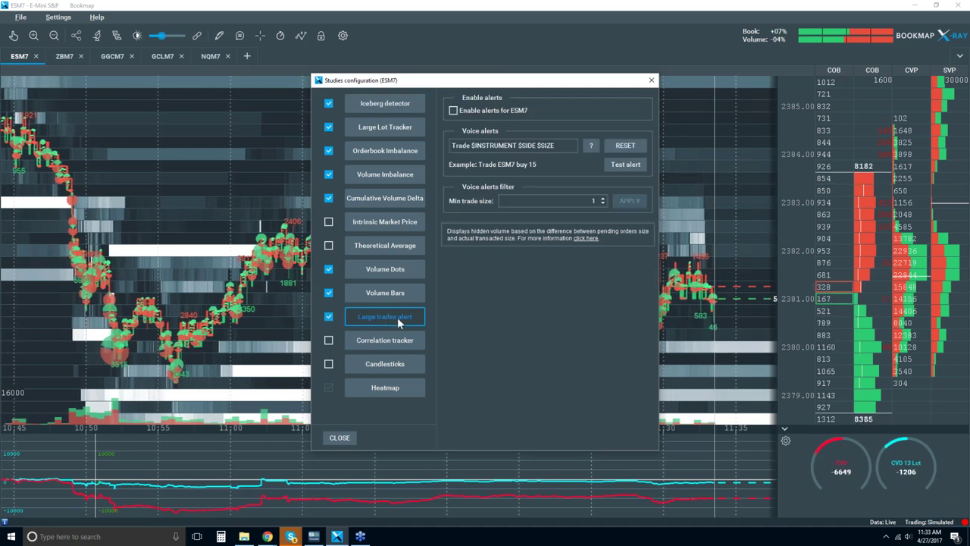
left_click(453, 111)
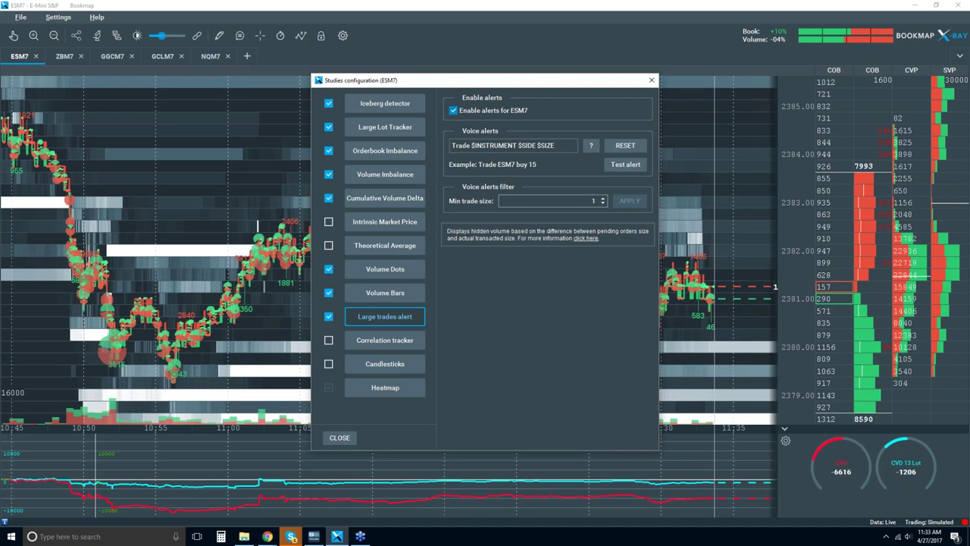
left_click(453, 111)
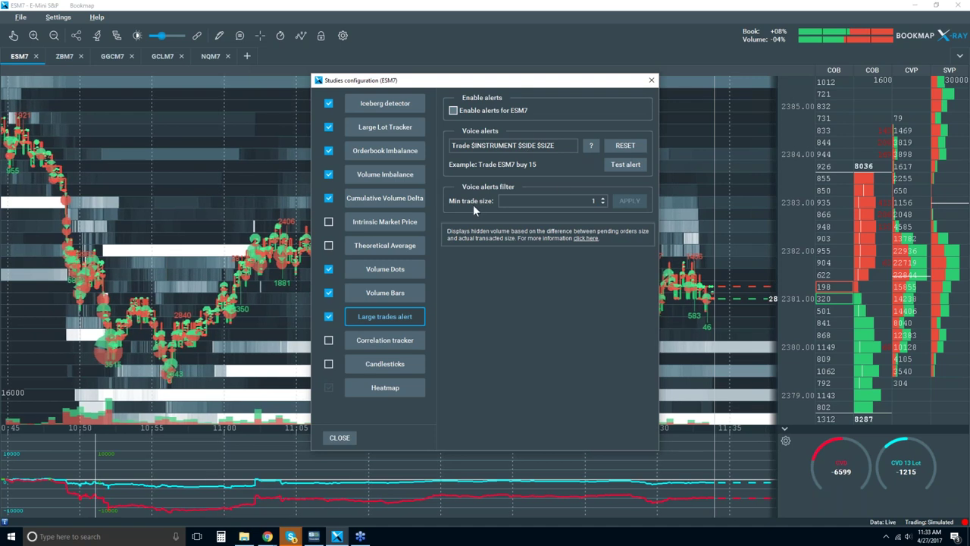
Step: Set the Large trades alert minimum trade size to 1000 and close studies configuration
left_click(595, 200)
type("000")
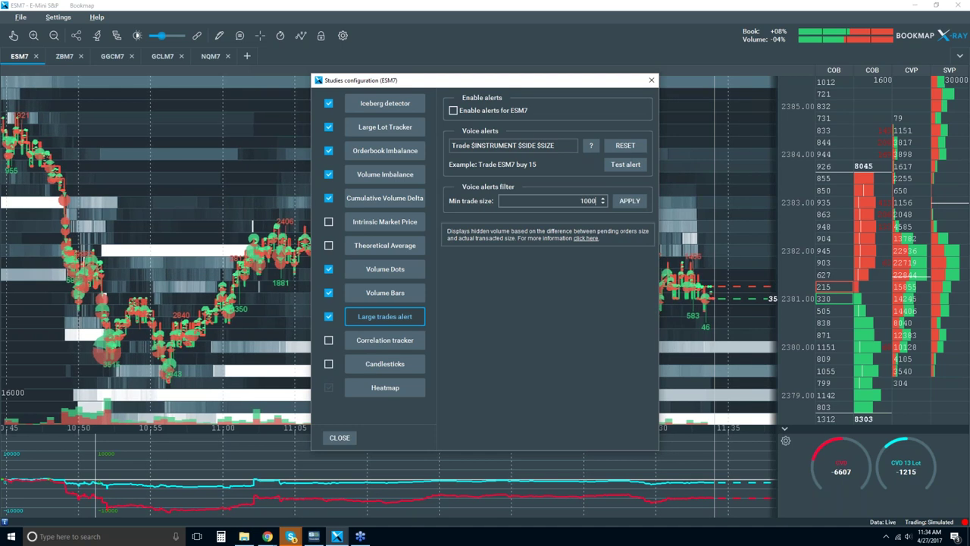
key("Return")
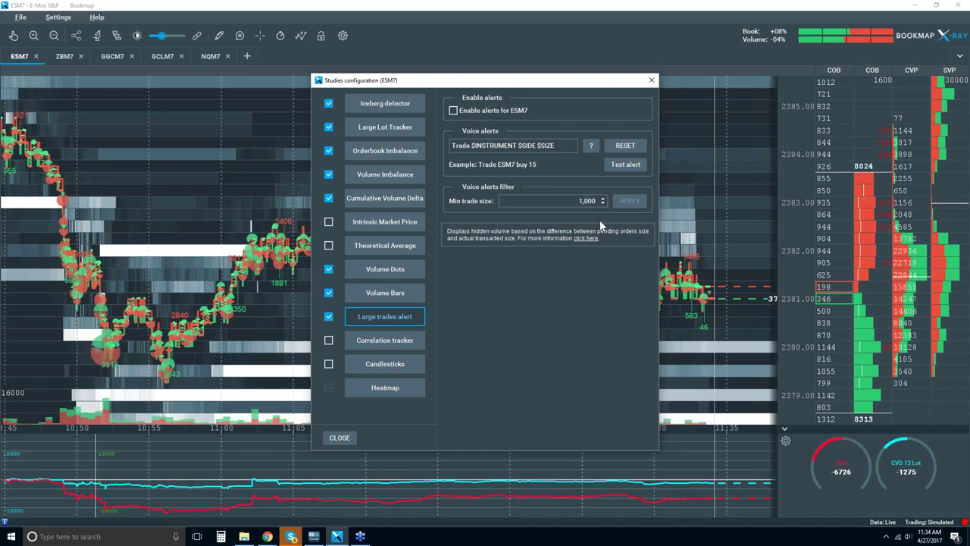
left_click(651, 81)
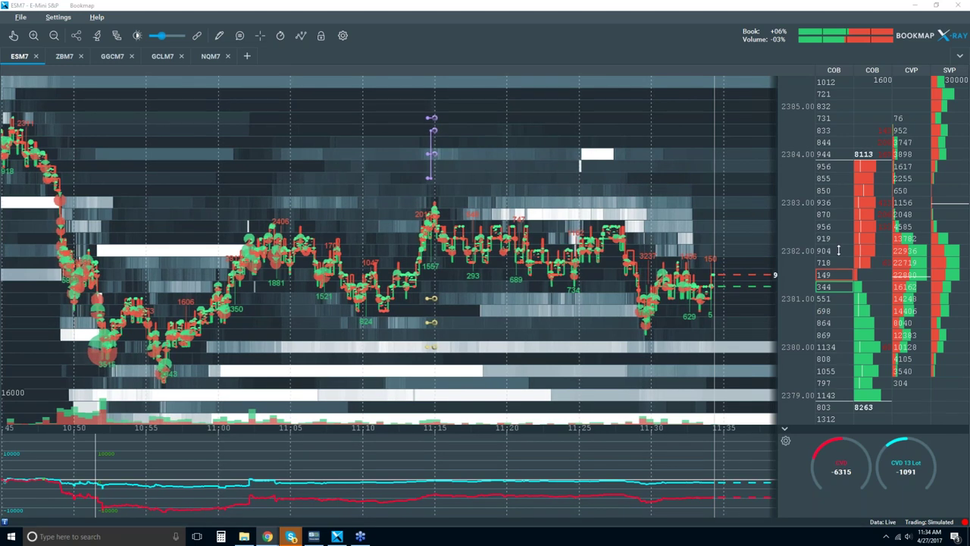
Step: Insert a new column into the ESM7 price ladder and set it to Notes > Cloud Notes
right_click(837, 195)
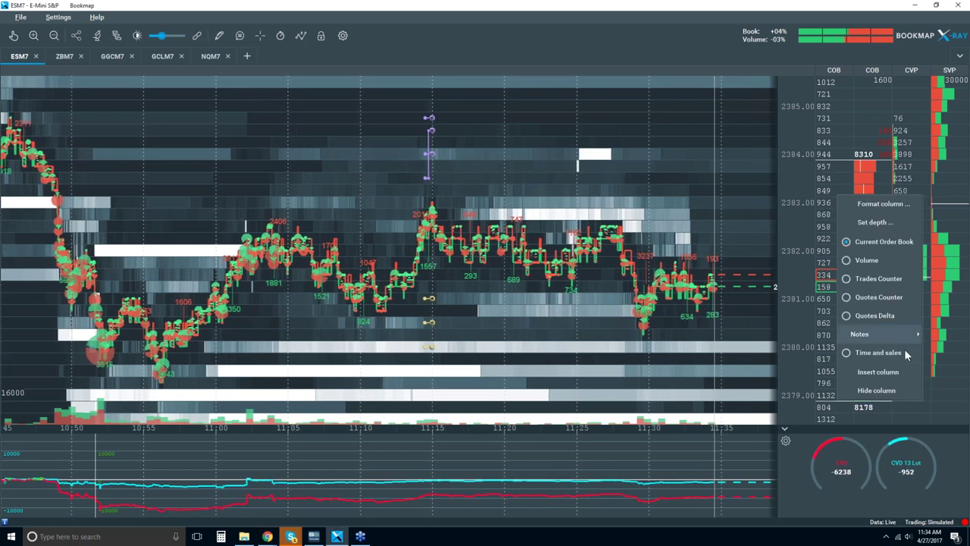
left_click(897, 375)
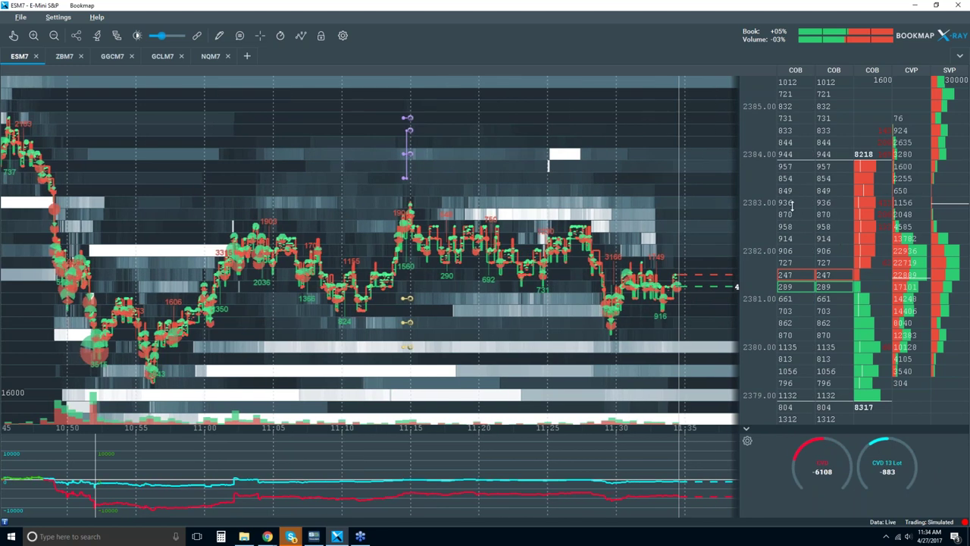
right_click(790, 202)
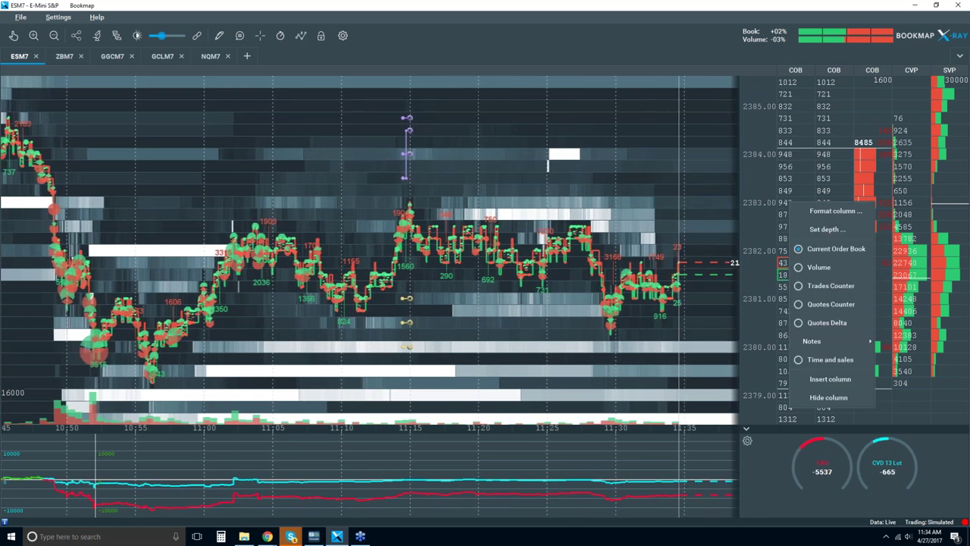
mouse_move(816, 343)
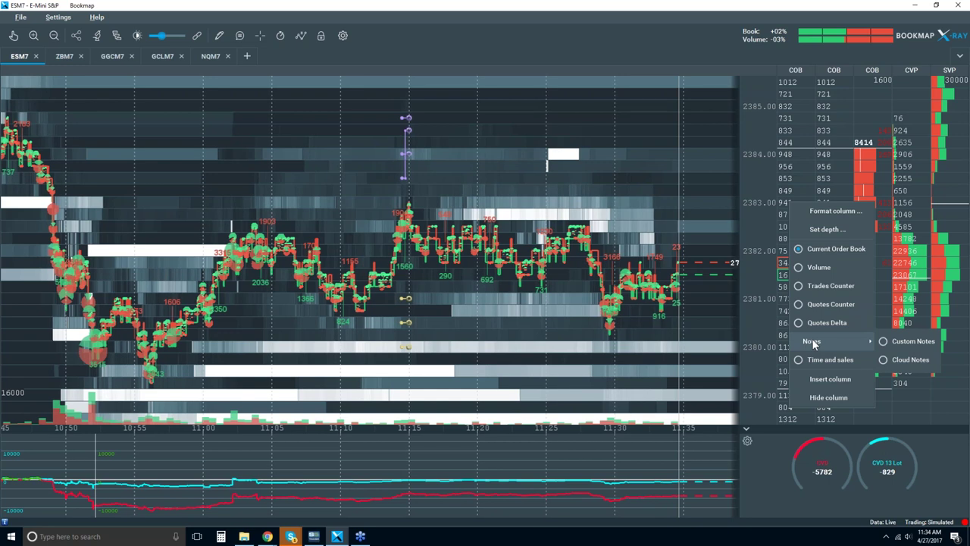
left_click(884, 362)
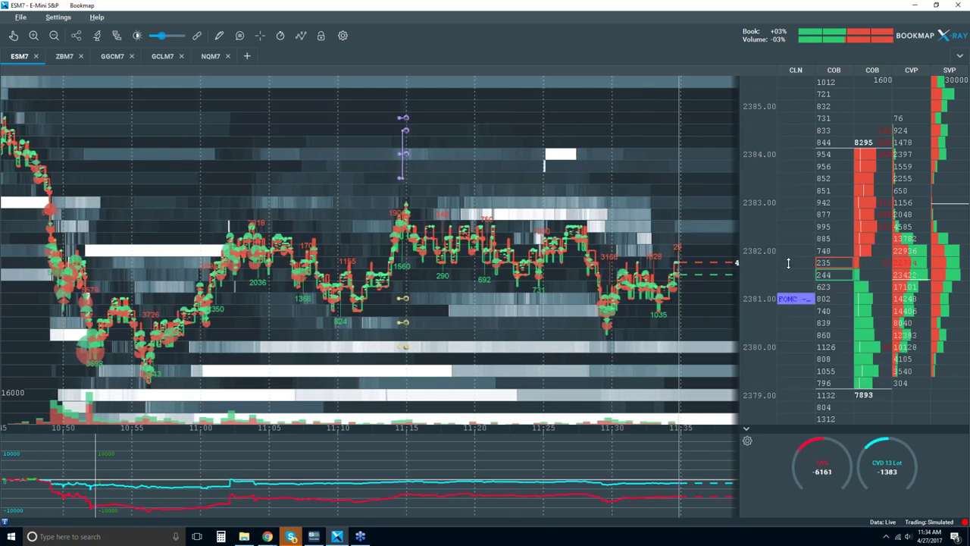
right_click(787, 264)
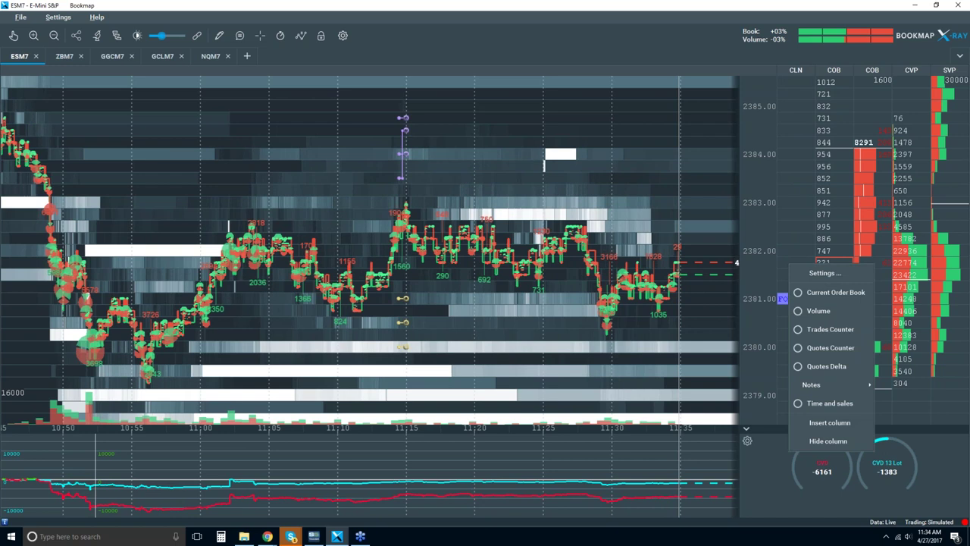
Step: Delete the download URL in the Cloud Notes settings
left_click(831, 276)
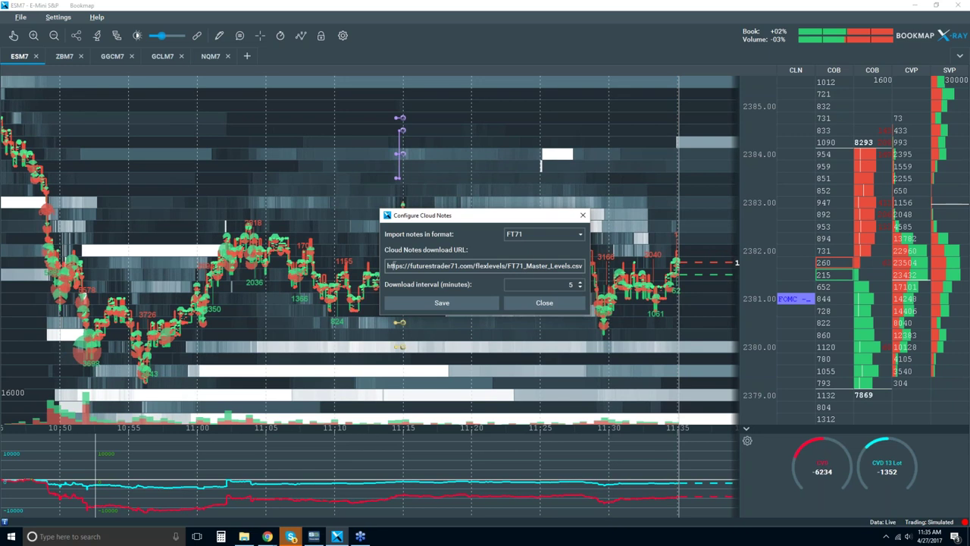
key("ctrl+a")
key("BackSpace")
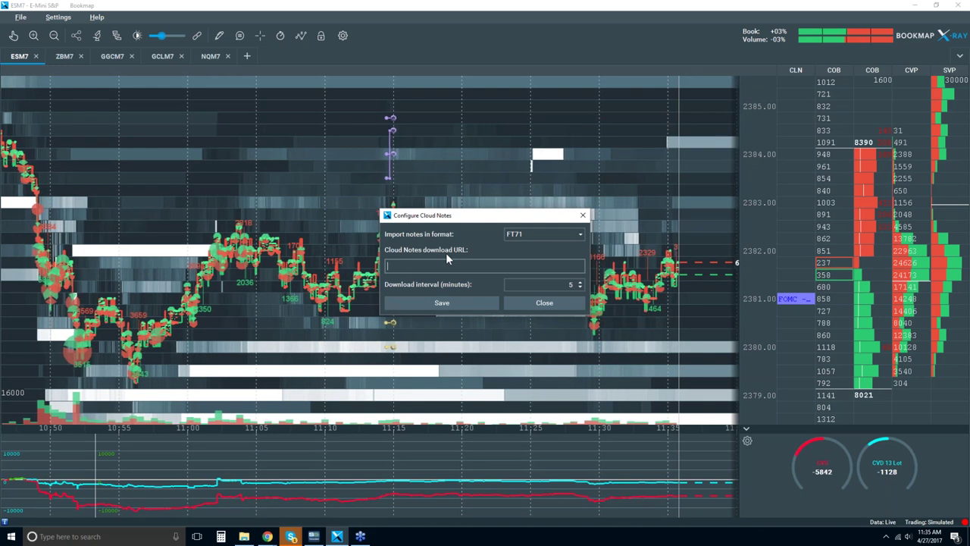
Step: Keep the download interval at 5 minutes, close the dialog, and acknowledge the invalid-URL warning
left_click(578, 286)
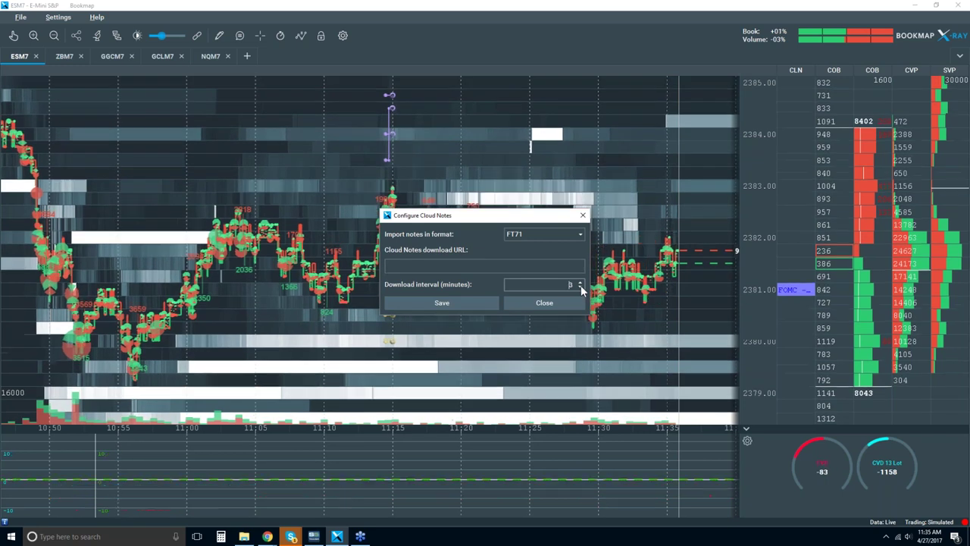
left_click(581, 284)
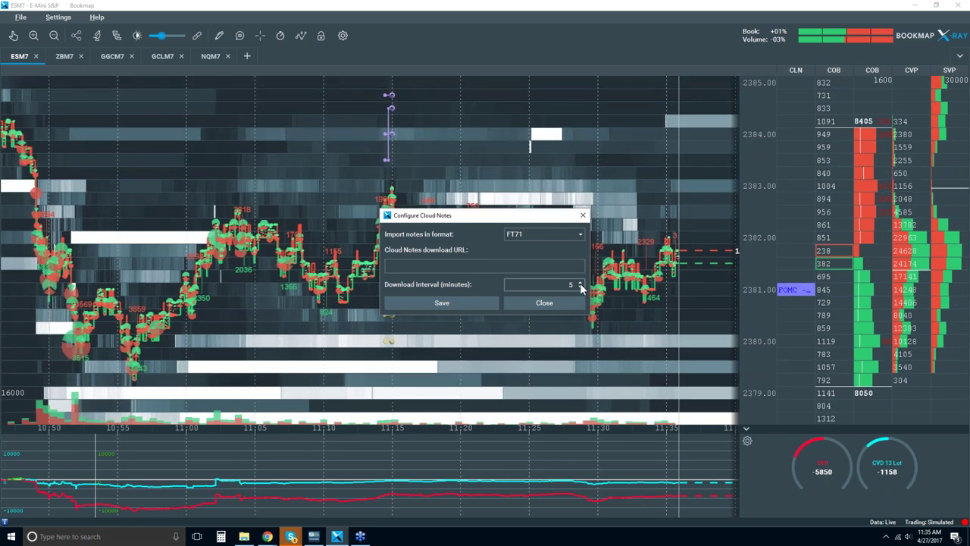
left_click(583, 216)
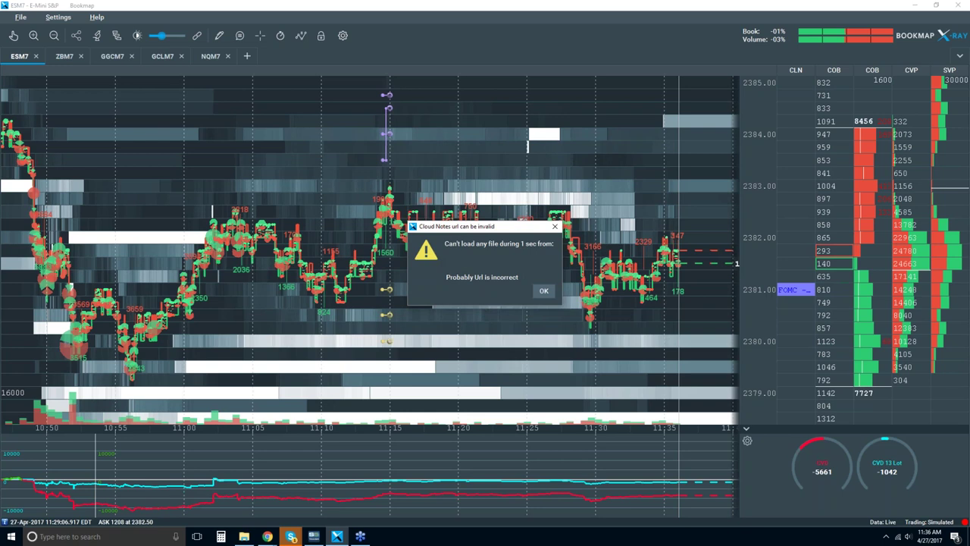
left_click(546, 291)
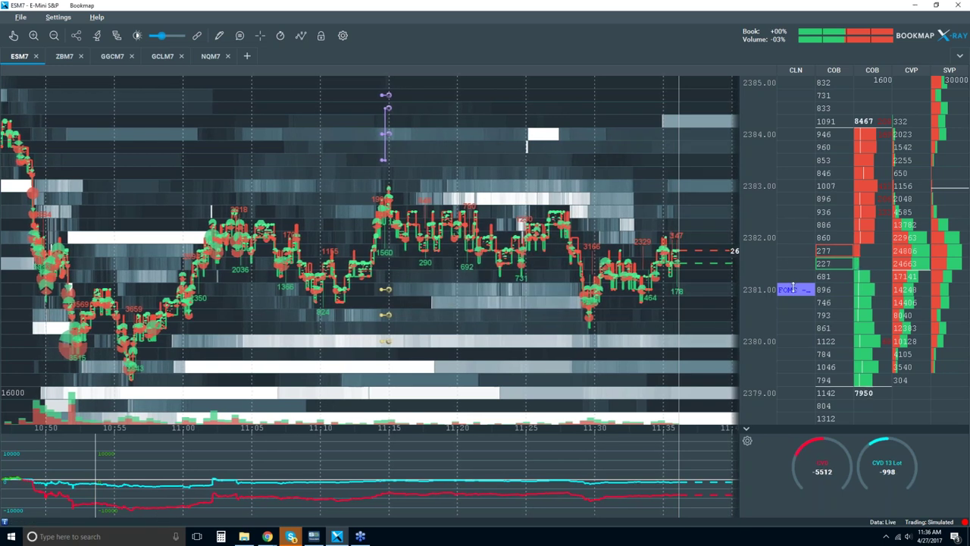
Step: Hide the CLN column from the ESM7 price ladder
right_click(793, 229)
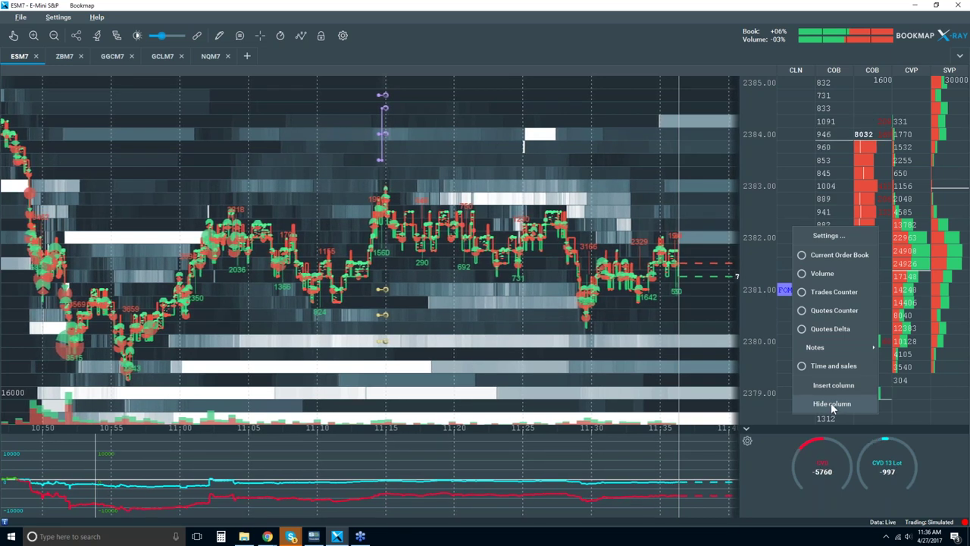
left_click(832, 403)
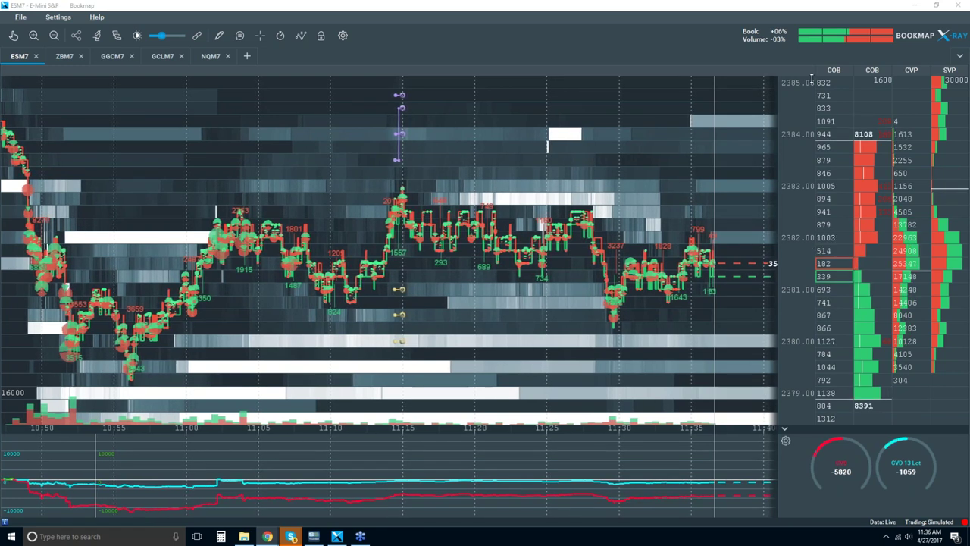
Step: Widen the ladder columns and reset the CVP accumulated volume immediately
left_click_drag(778, 71, 704, 76)
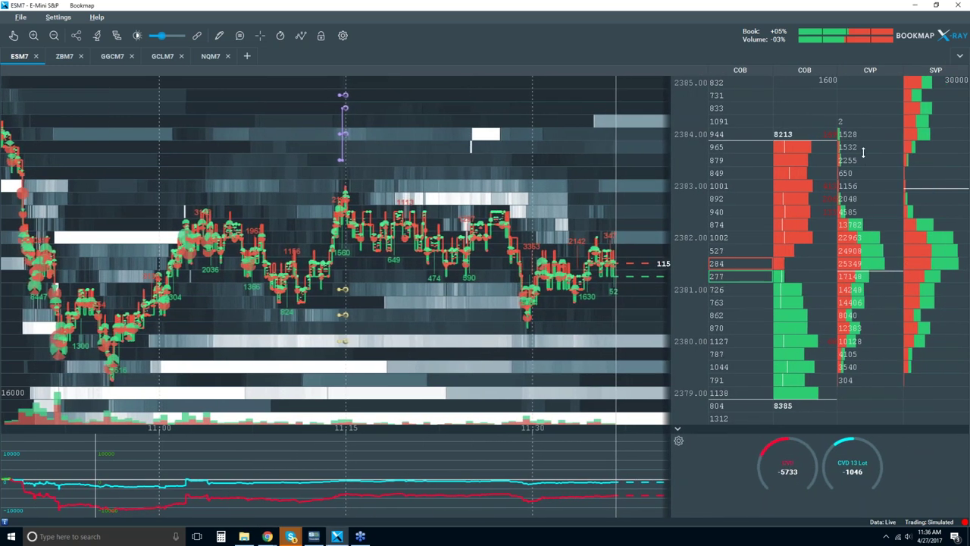
right_click(841, 161)
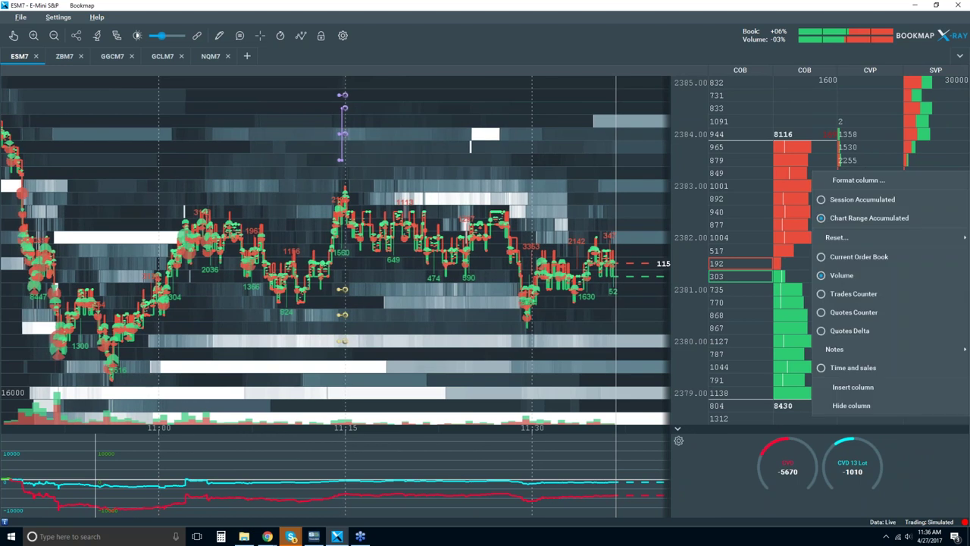
mouse_move(851, 237)
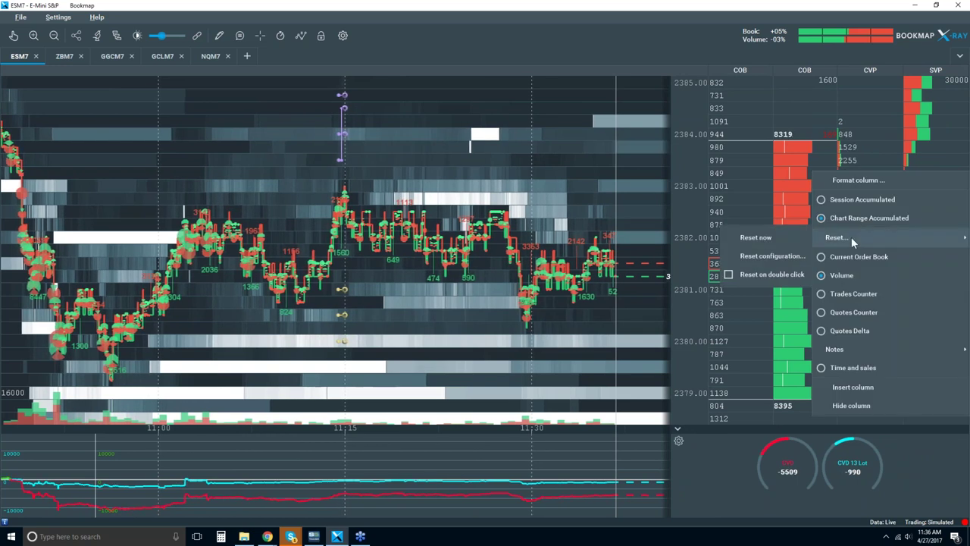
left_click(769, 237)
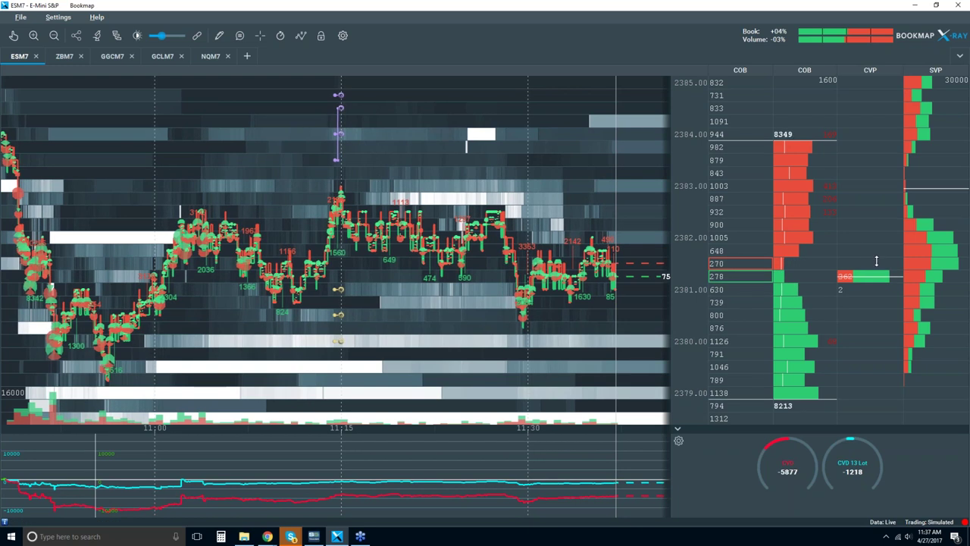
Step: Switch the CVP column to Chart Range Accumulated volume
right_click(853, 217)
left_click(859, 244)
right_click(858, 231)
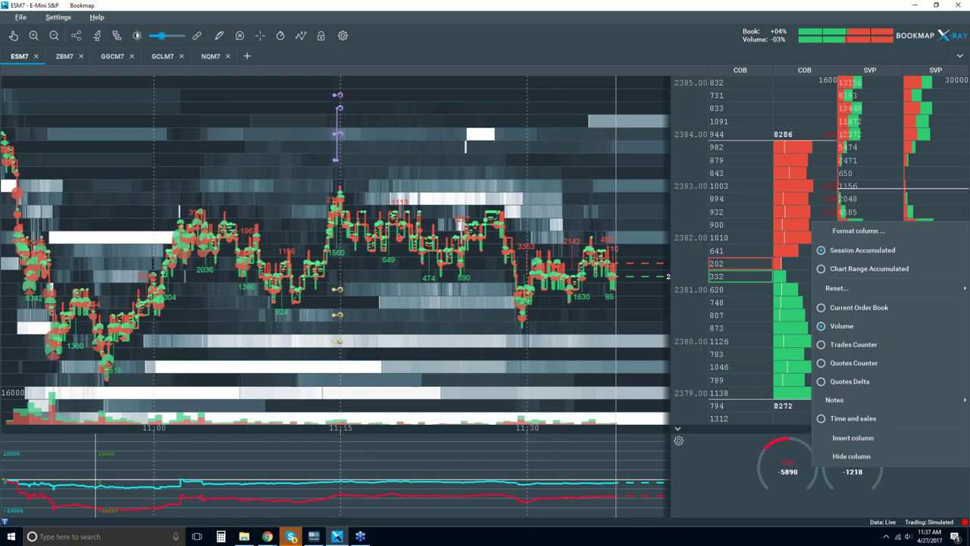
left_click(869, 263)
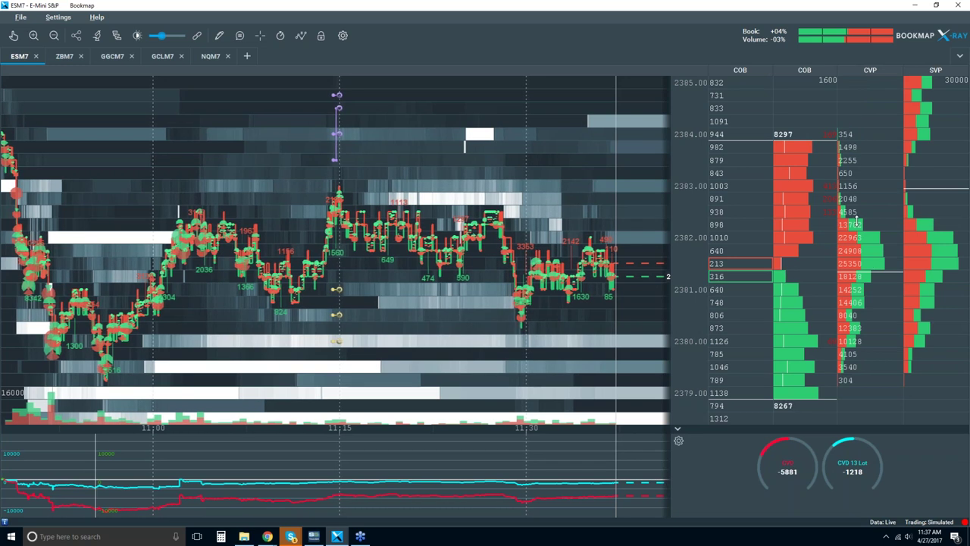
right_click(854, 226)
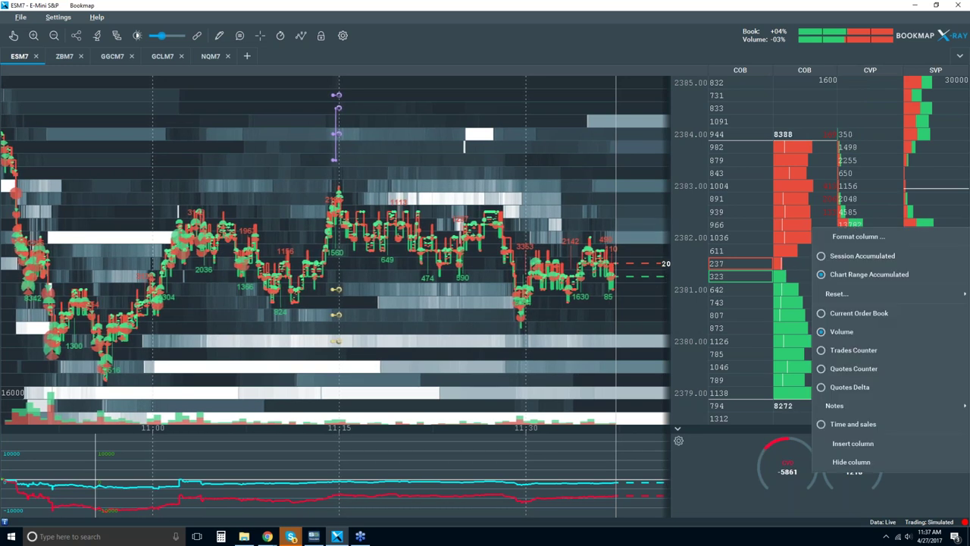
mouse_move(848, 294)
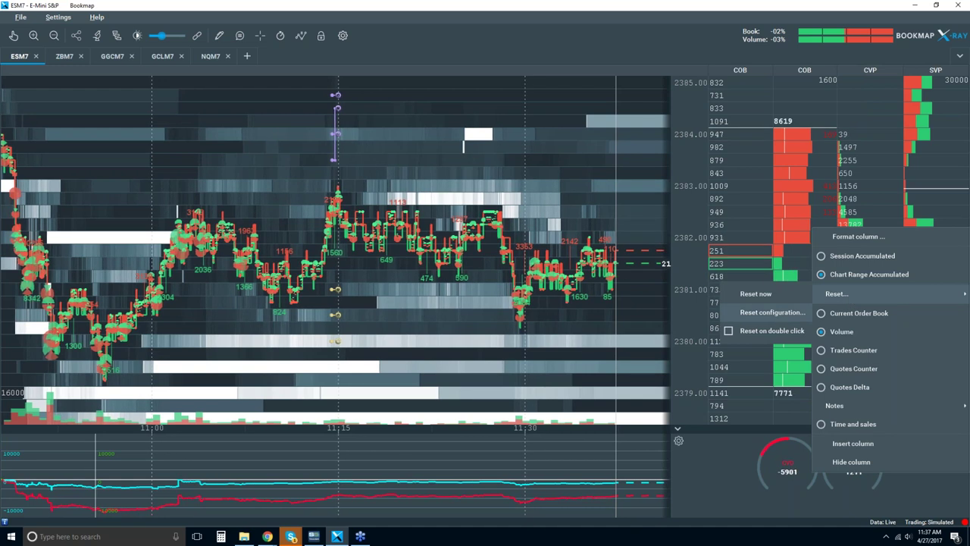
Step: Open the CVP reset configuration, check the Every schedule option, and leave scheduled resets off
left_click(776, 312)
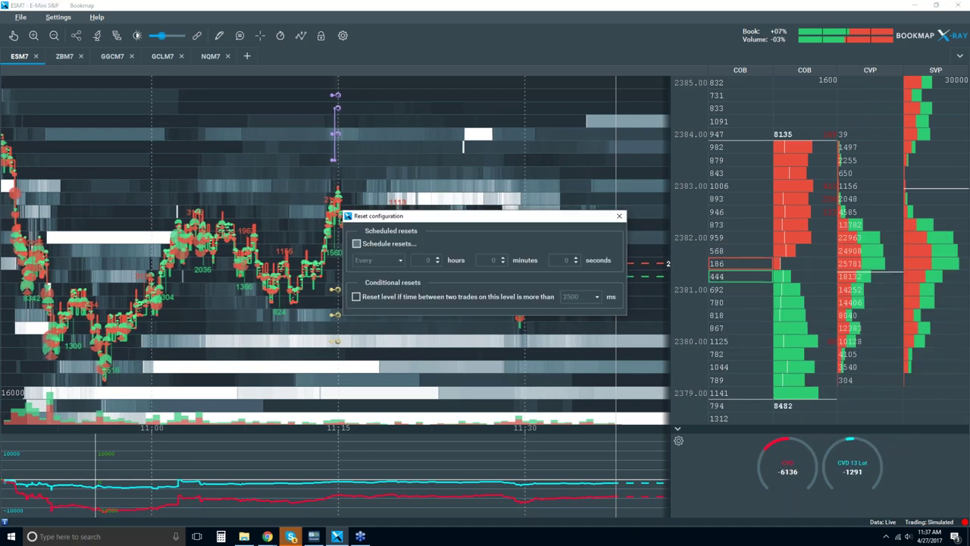
left_click(360, 247)
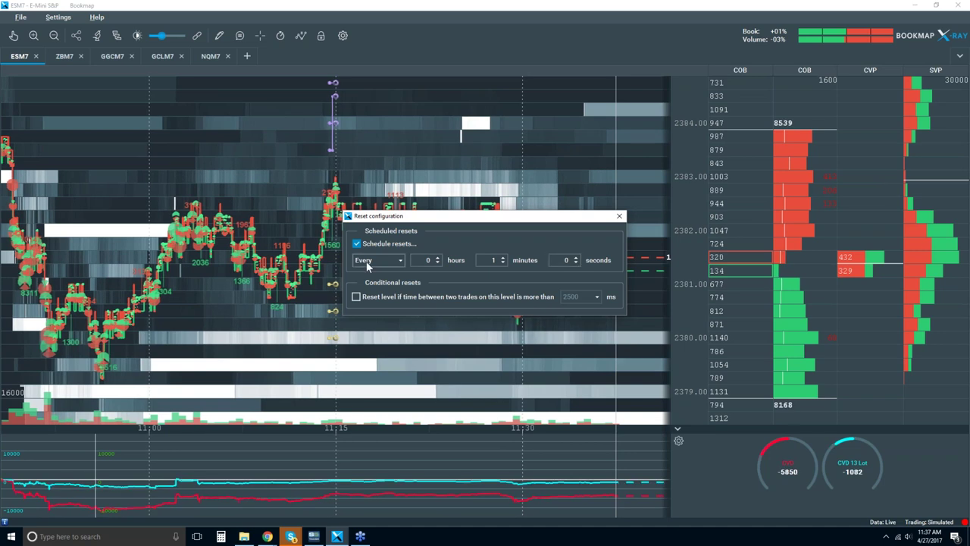
left_click(397, 260)
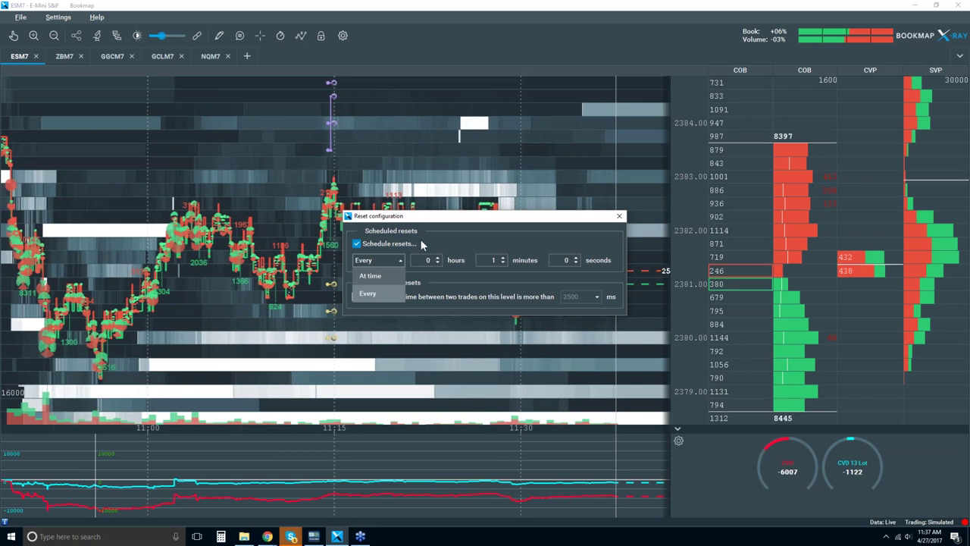
left_click(357, 247)
left_click(357, 245)
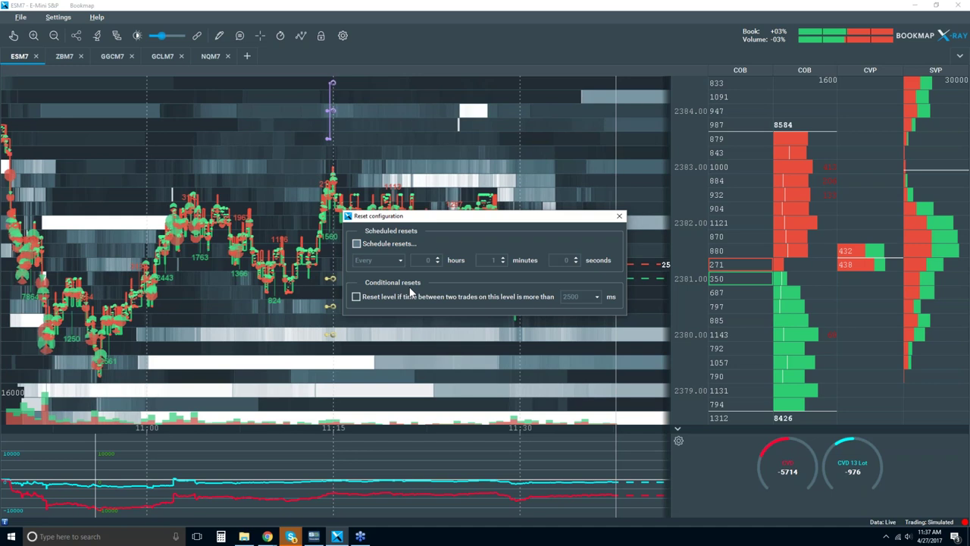
Step: Leave the trade-gap level reset off with the 2500 ms threshold, and close the reset configuration
left_click(357, 297)
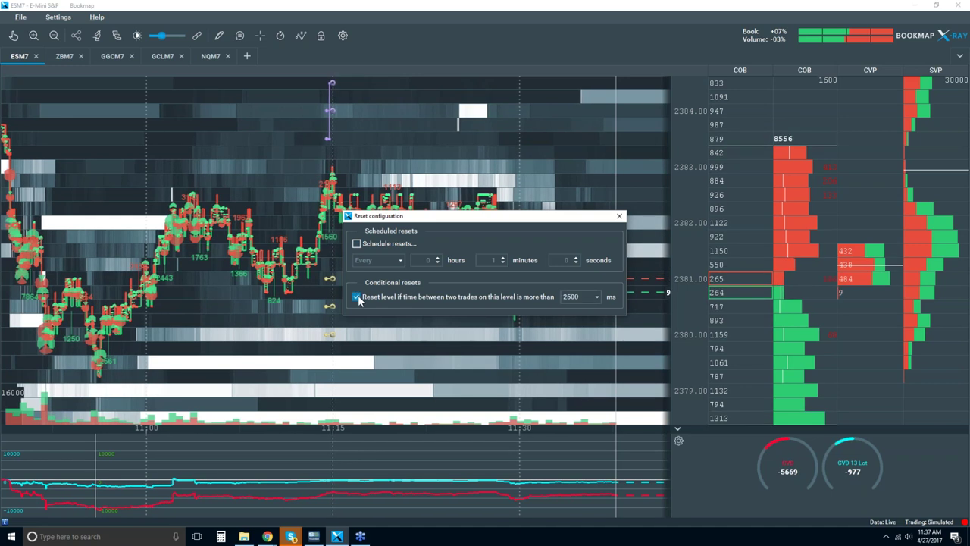
left_click(597, 296)
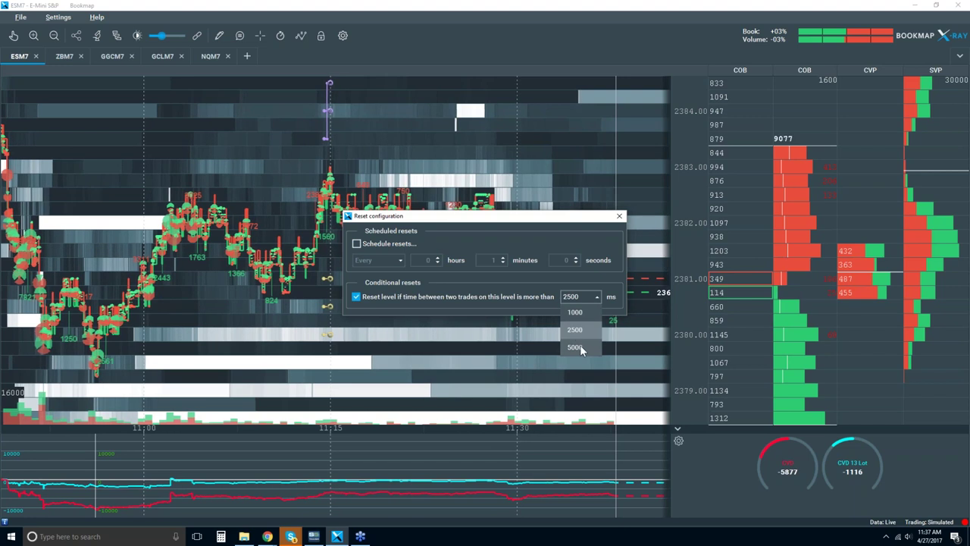
left_click(559, 280)
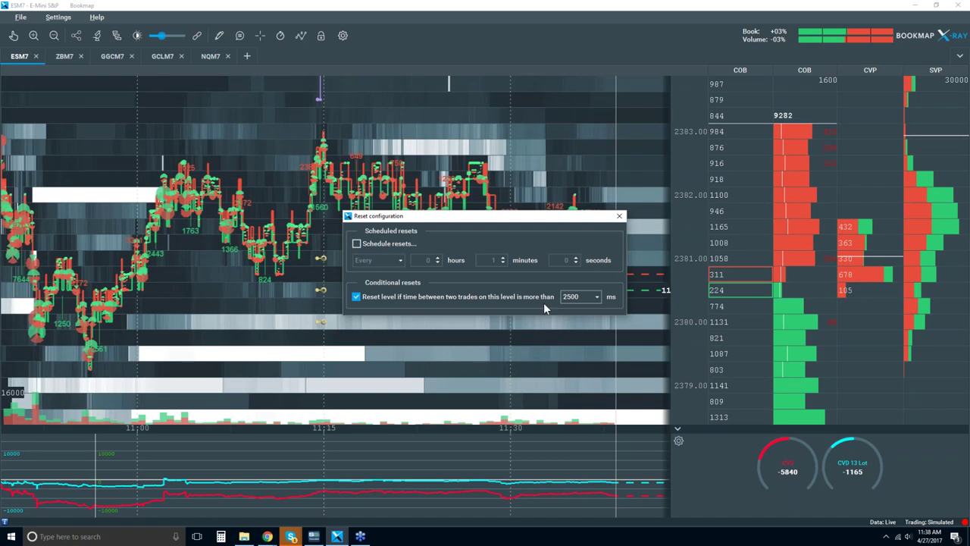
left_click(597, 295)
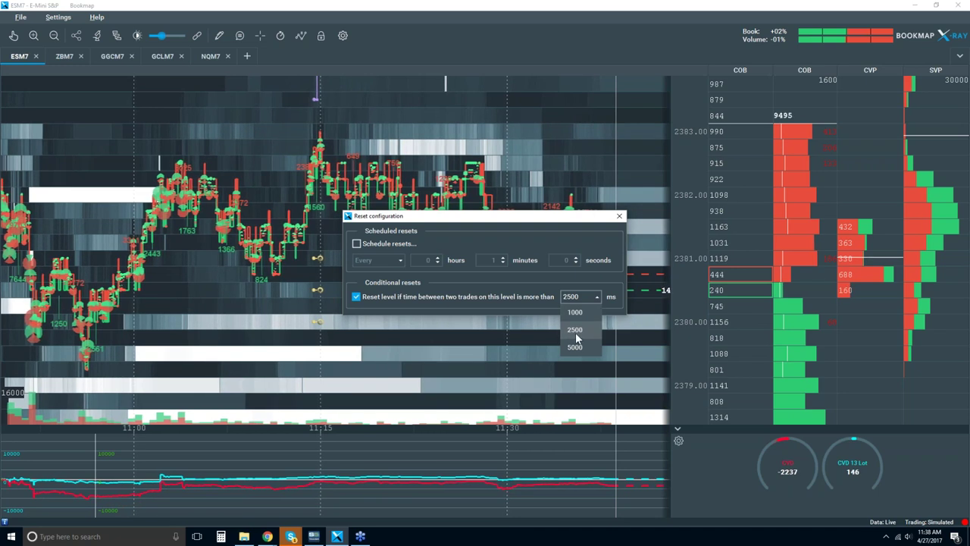
left_click(573, 236)
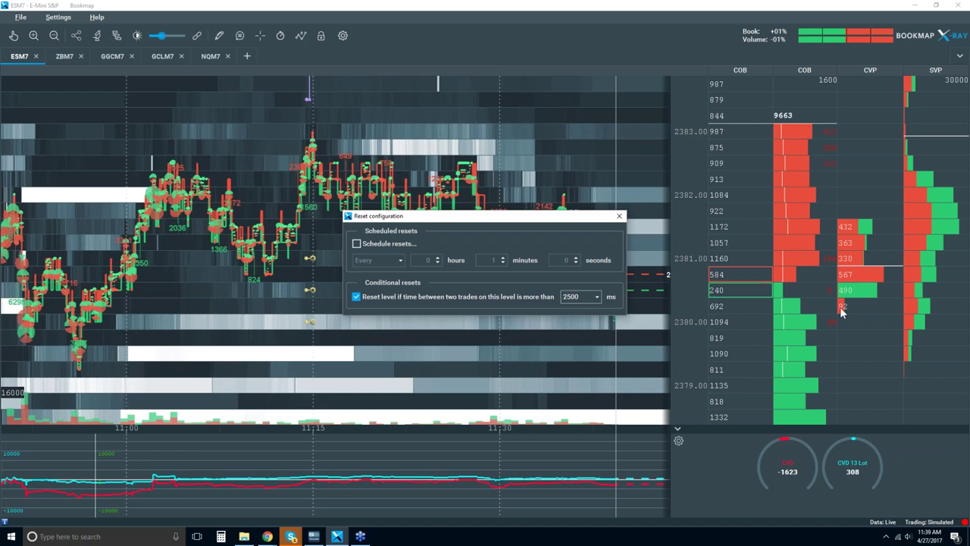
left_click(356, 296)
left_click(619, 216)
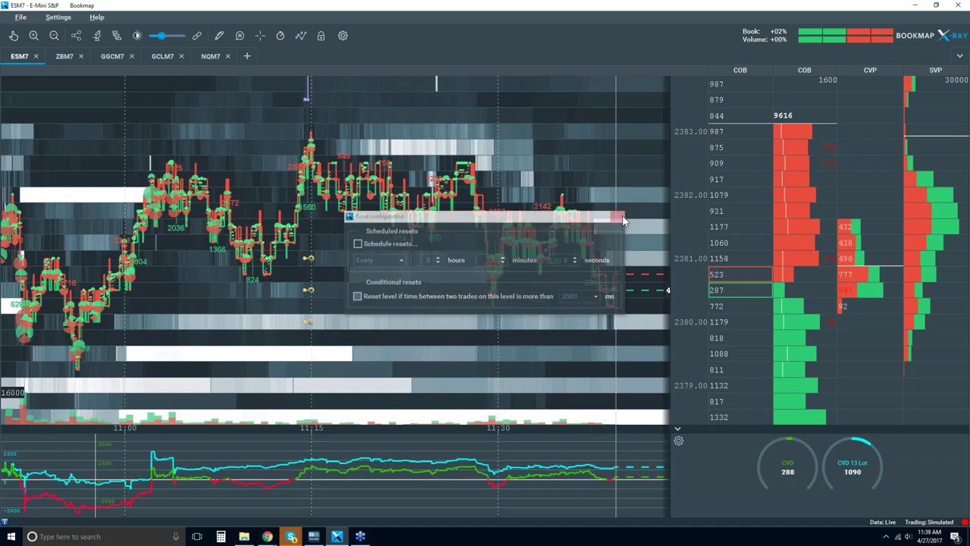
Step: Switch the CVP column to Session Accumulated, then back to Chart Range Accumulated
right_click(911, 201)
mouse_move(893, 250)
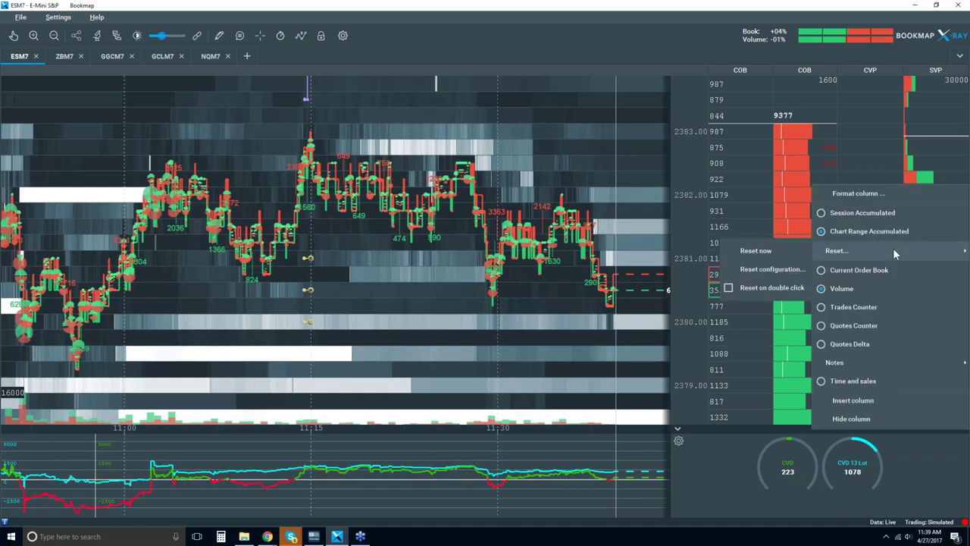
left_click(863, 212)
right_click(868, 215)
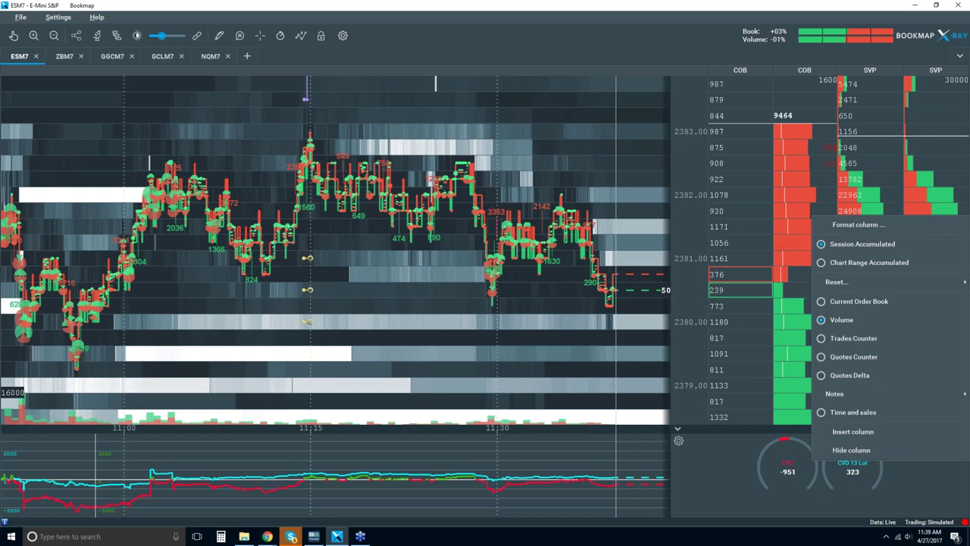
left_click(875, 264)
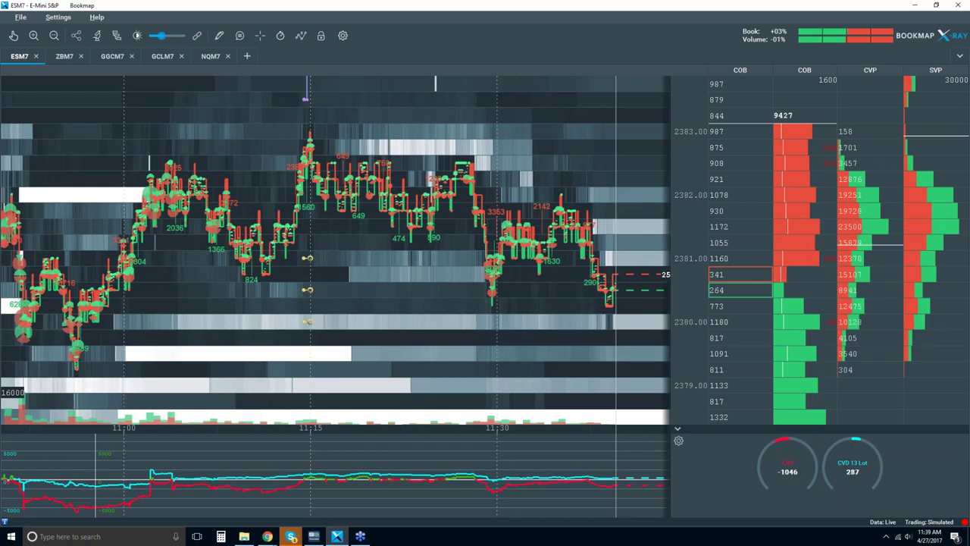
Step: Enable Reset on double click for the CVP column and double-click it to clear the volume
right_click(852, 211)
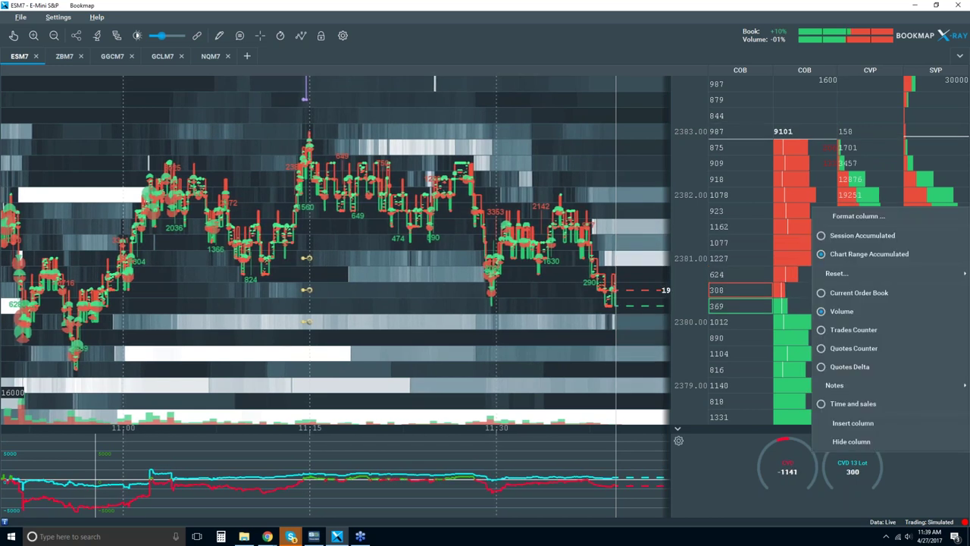
mouse_move(852, 273)
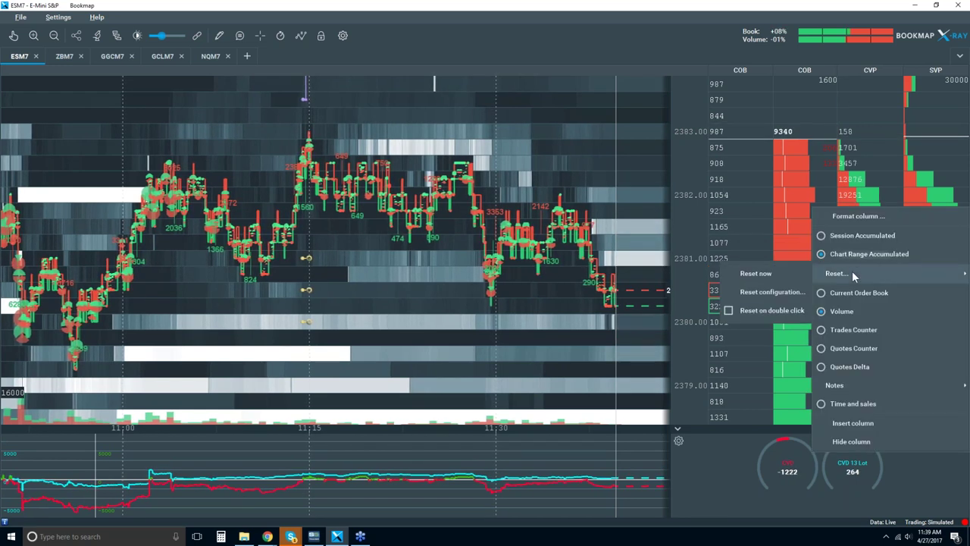
left_click(727, 309)
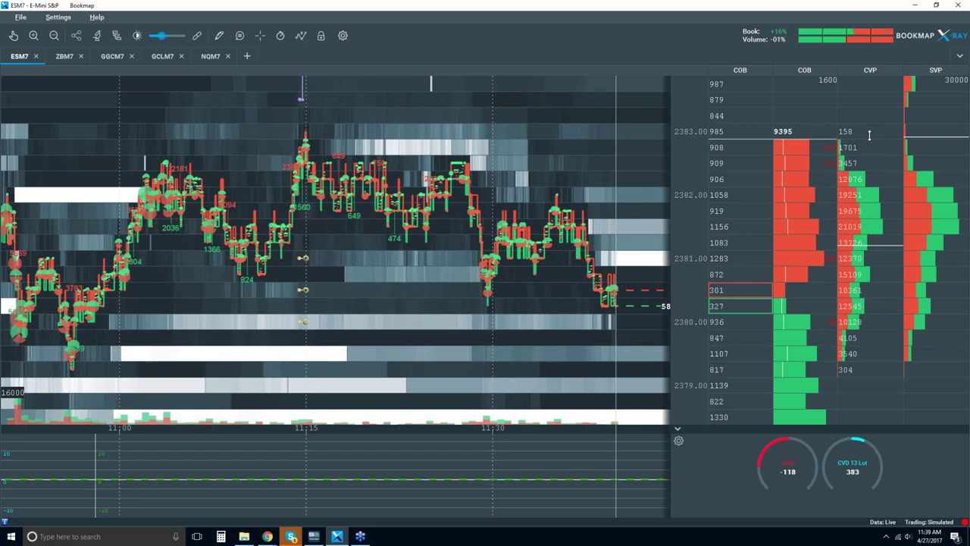
left_click(869, 135)
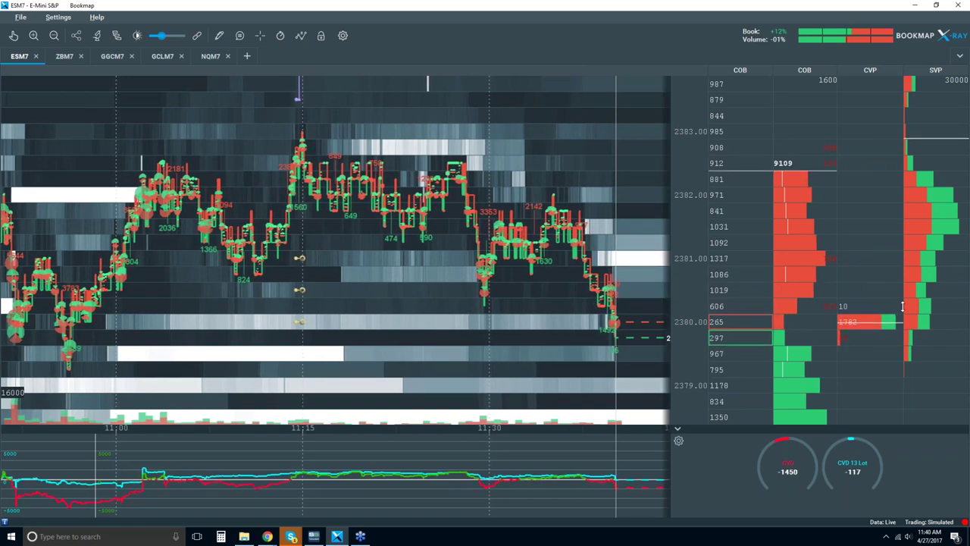
Step: Switch the CVP column to Session Accumulated and back to Chart Range Accumulated, then zoom out
right_click(866, 210)
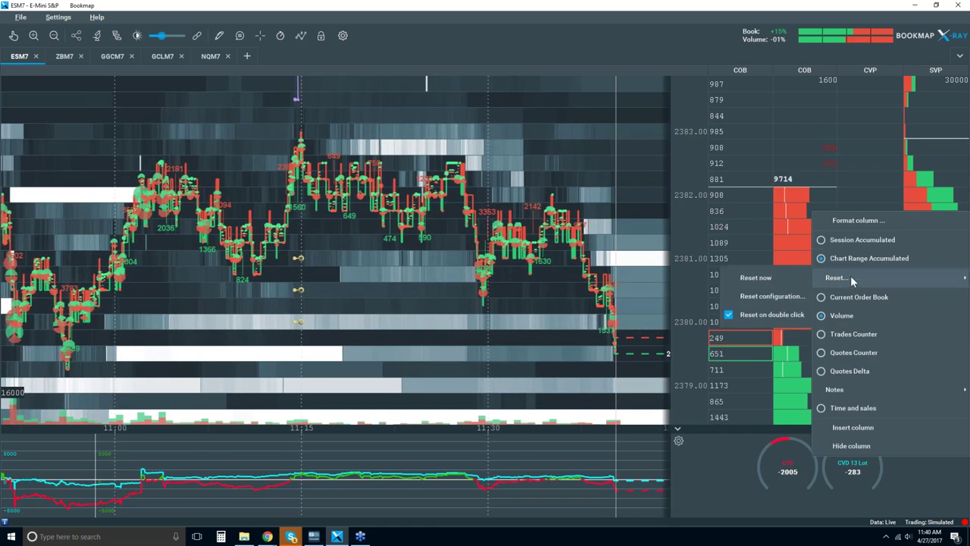
left_click(731, 313)
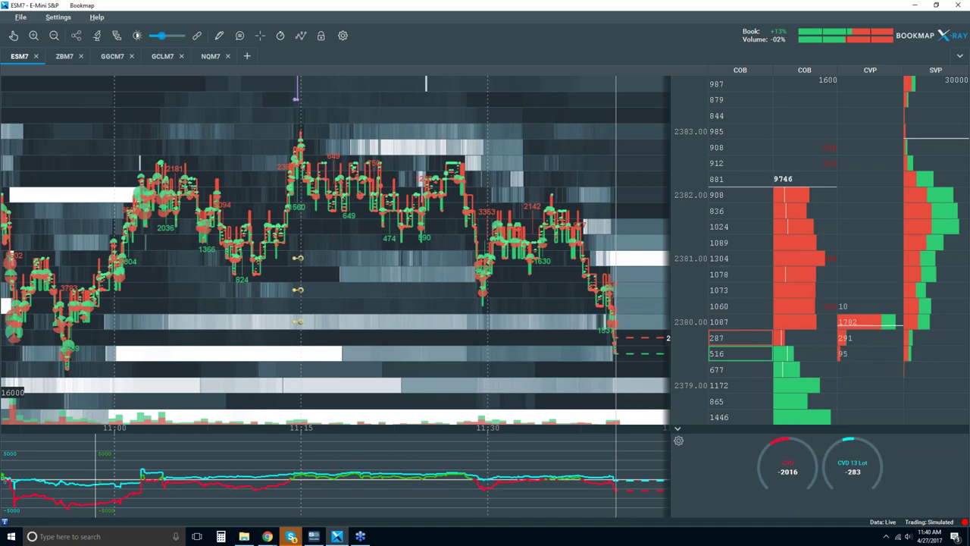
right_click(856, 244)
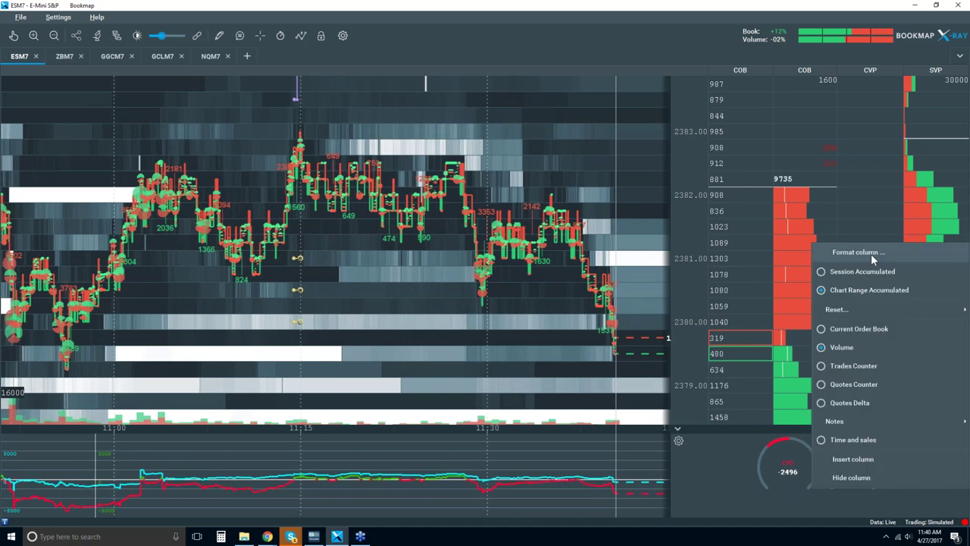
left_click(862, 272)
right_click(860, 247)
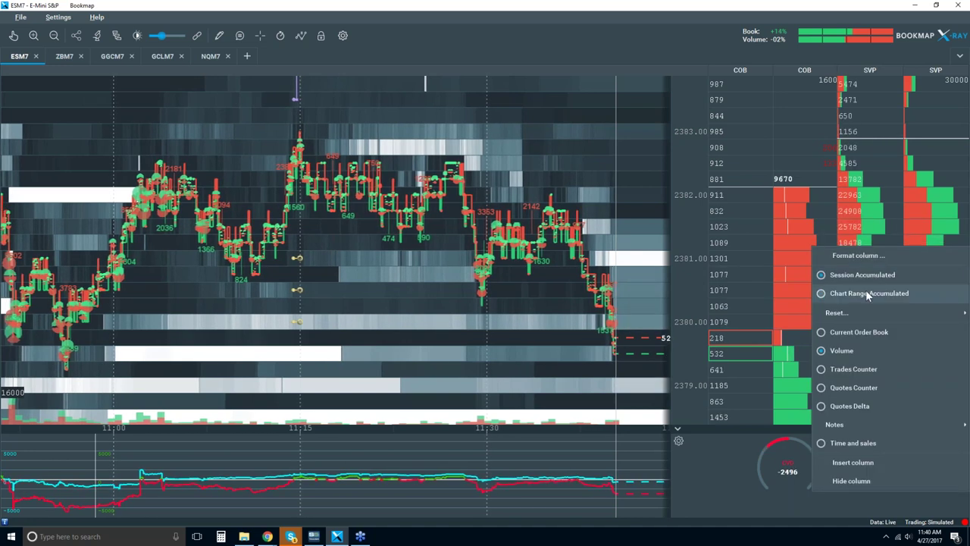
left_click(865, 291)
scroll(491, 268, "down", 3)
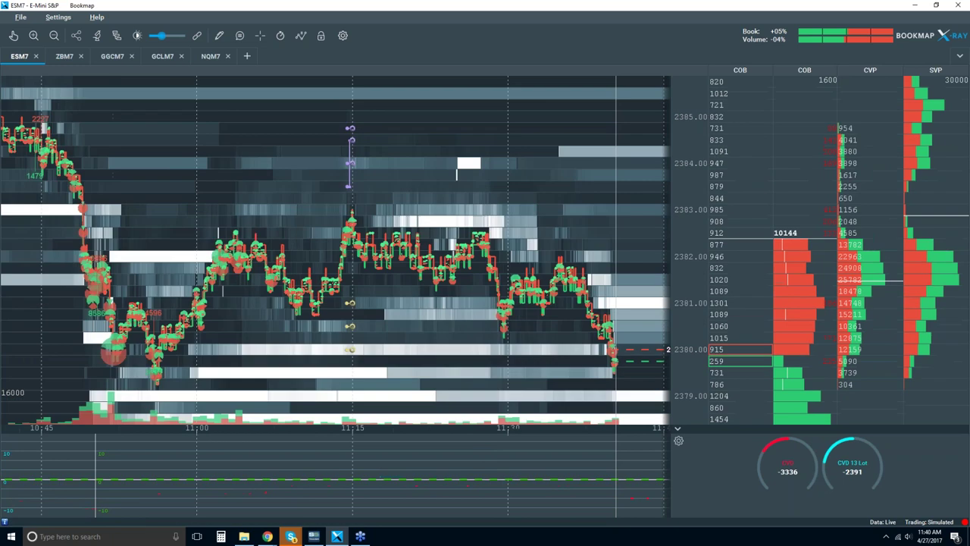
scroll(492, 268, "down", 1)
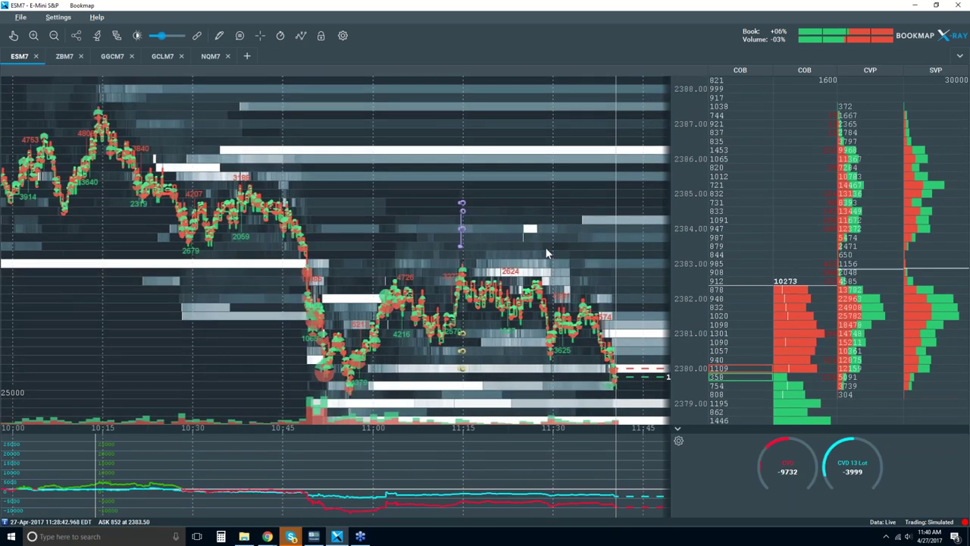
Step: Turn on the Candlesticks study for ESM7 in the Studies configuration
left_click(97, 36)
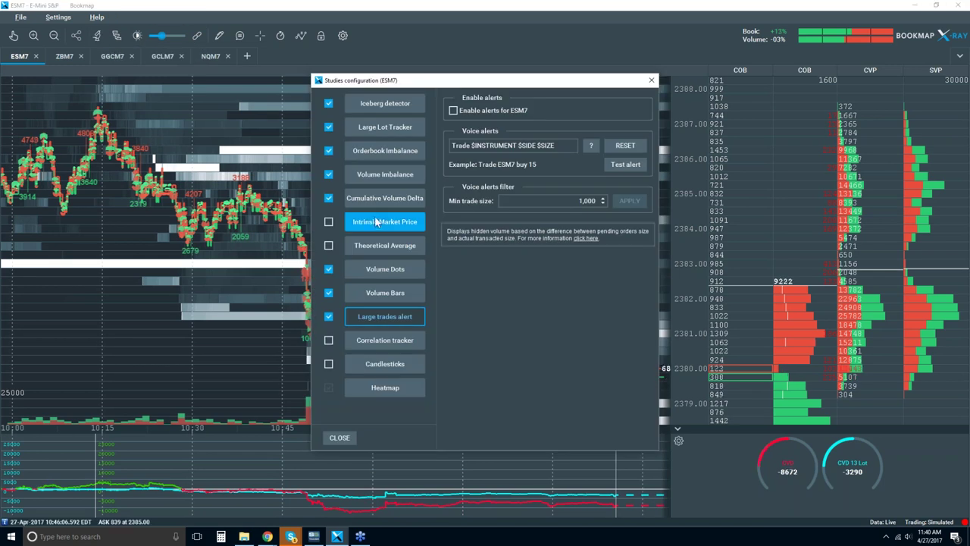
left_click(328, 364)
left_click(384, 364)
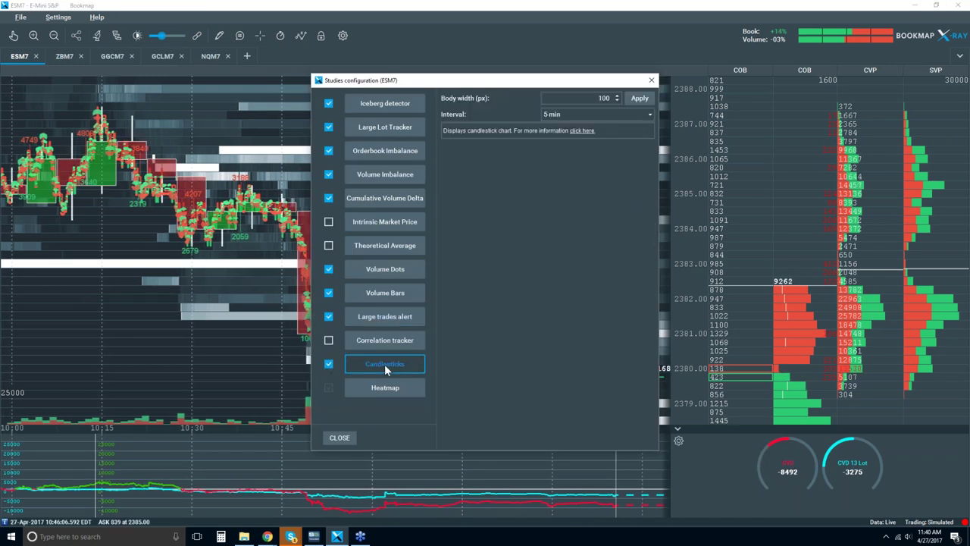
left_click_drag(460, 86, 486, 86)
left_click(679, 80)
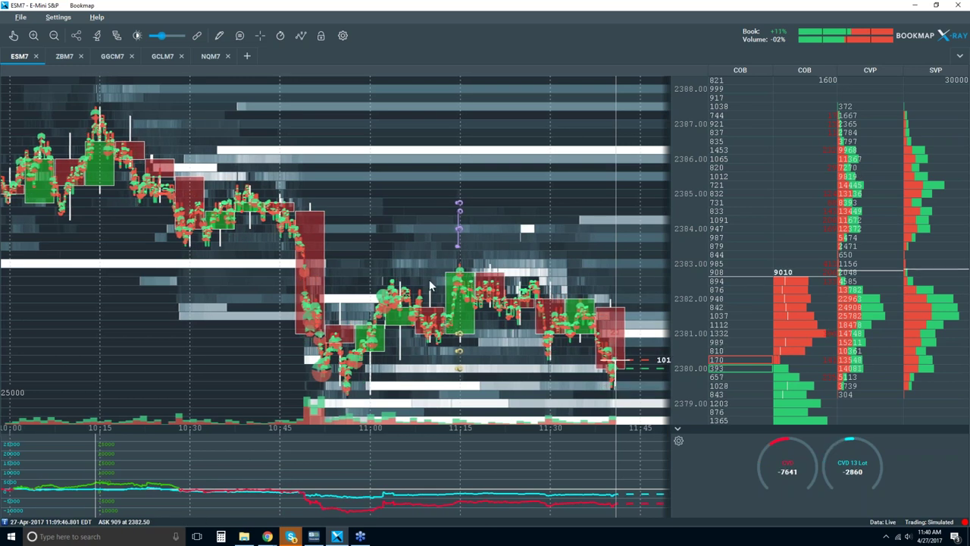
Step: Zoom the heatmap in so candles from about 10:45 to 11:45 fill the chart
scroll(430, 284, "up", 2)
scroll(430, 285, "up", 2)
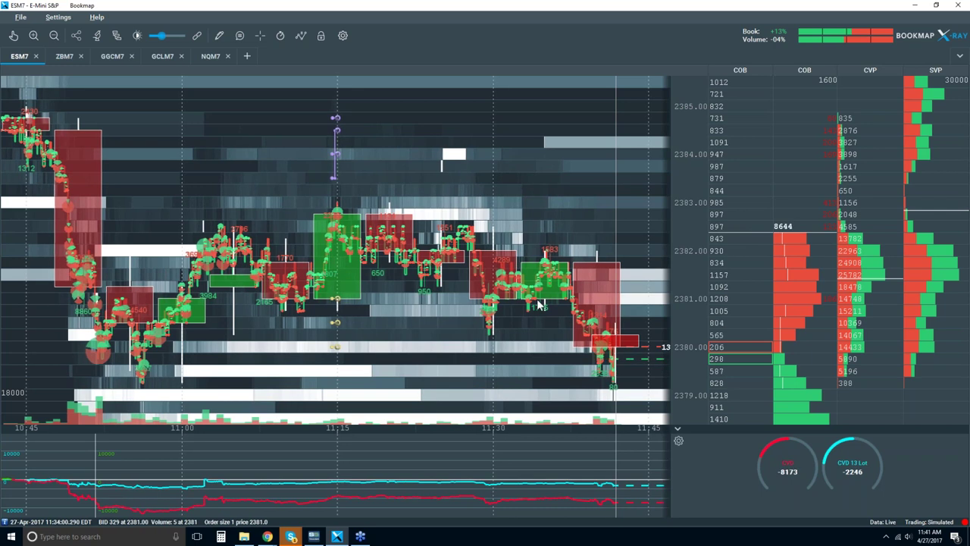
Step: Zoom the heatmap out slightly to reveal a few more price levels
scroll(538, 303, "down", 1)
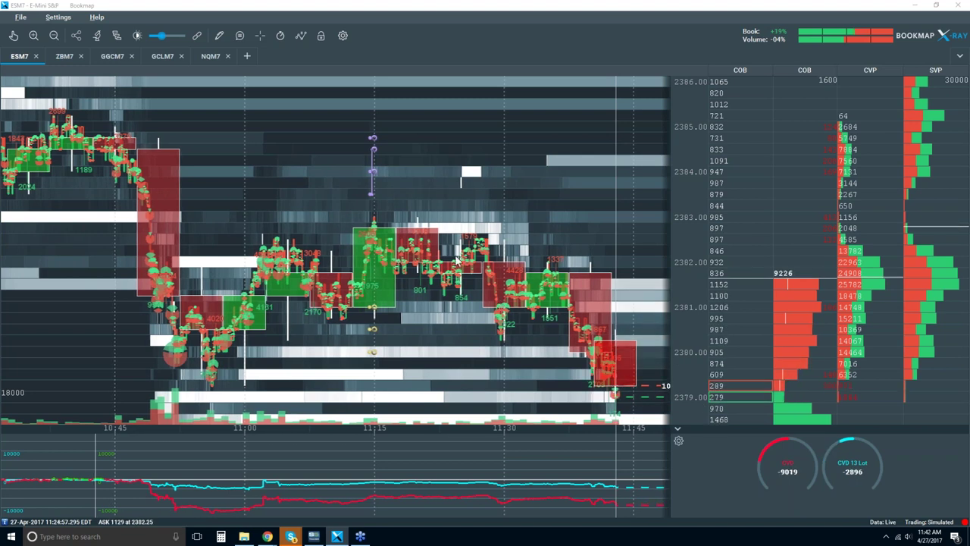
scroll(455, 260, "down", 2)
Step: Zoom out to show the session's candles from about 10:15 to 11:45
scroll(455, 259, "down", 2)
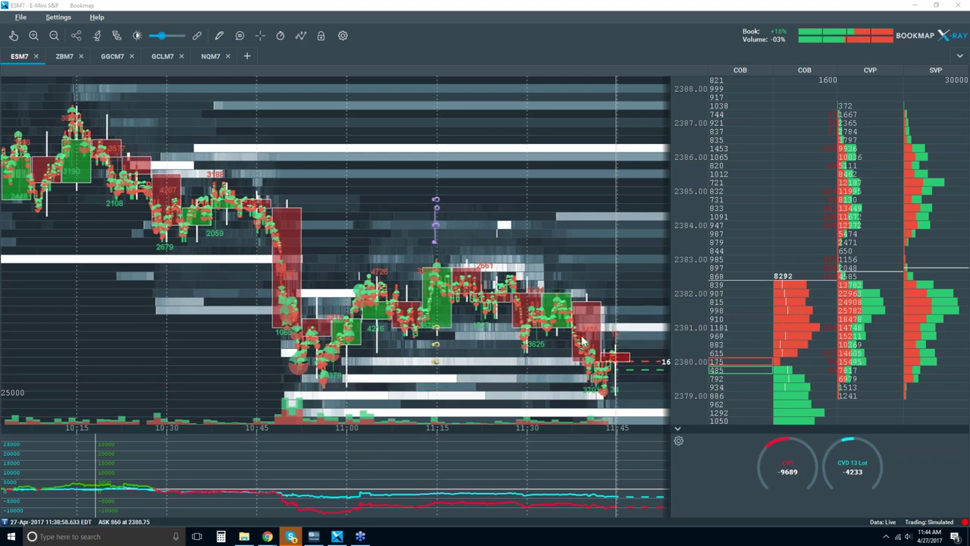
Step: Zoom in to focus on candles from roughly 10:50 to 11:45
scroll(582, 341, "up", 2)
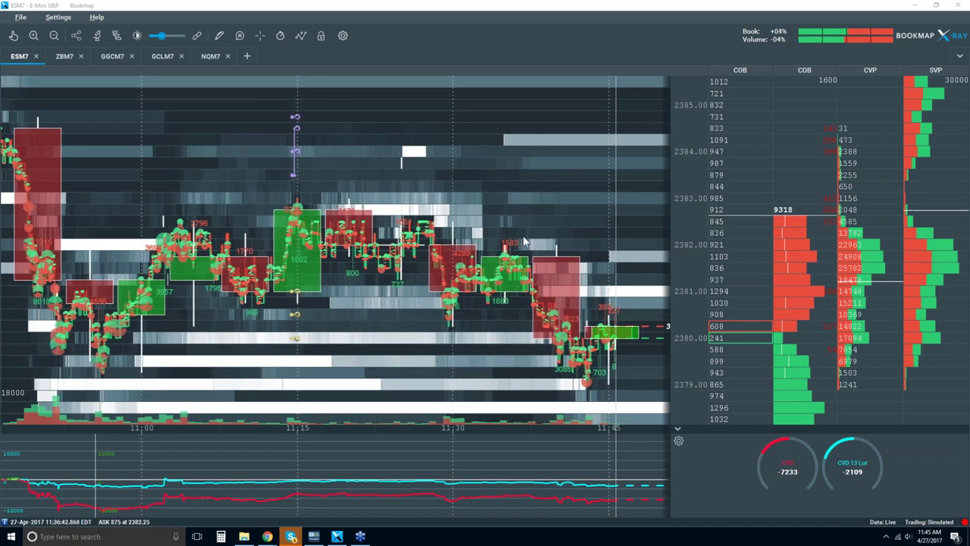
Step: Zoom out the time axis to show ESM7 trading from about 10:30 onward
scroll(522, 241, "down", 2)
scroll(523, 241, "down", 1)
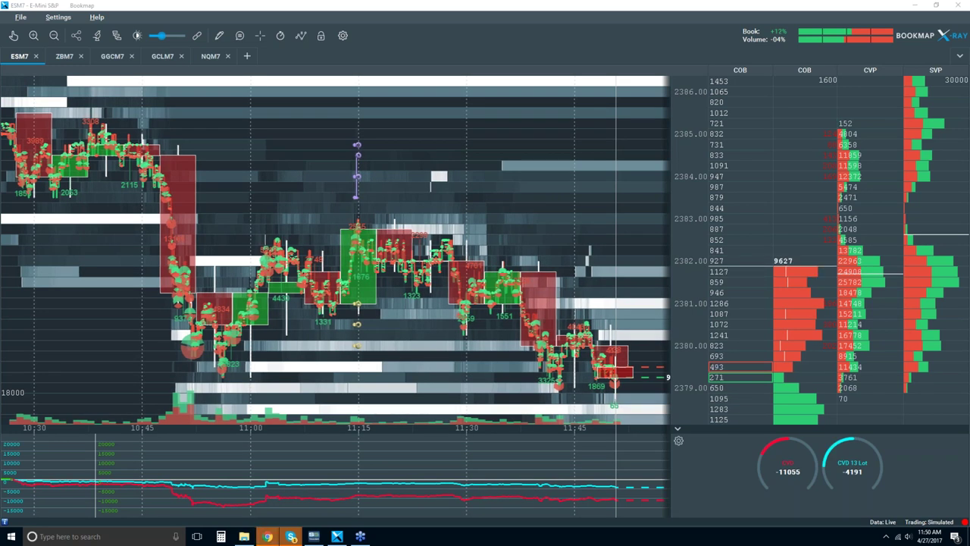
Step: Set Volume Dots, Heatmap, Extended and Volume Bars to Off in the visible components list
left_click(300, 35)
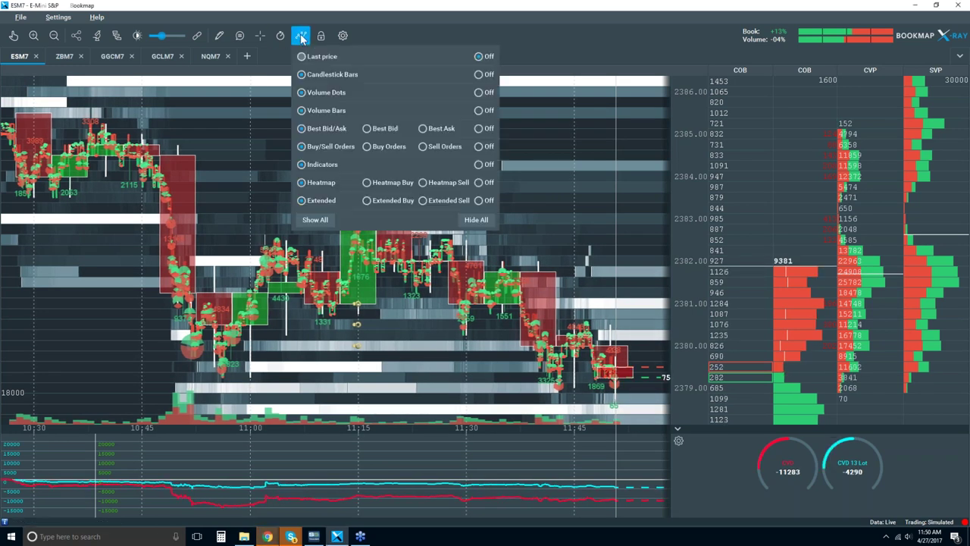
left_click(478, 91)
left_click(479, 183)
left_click(478, 200)
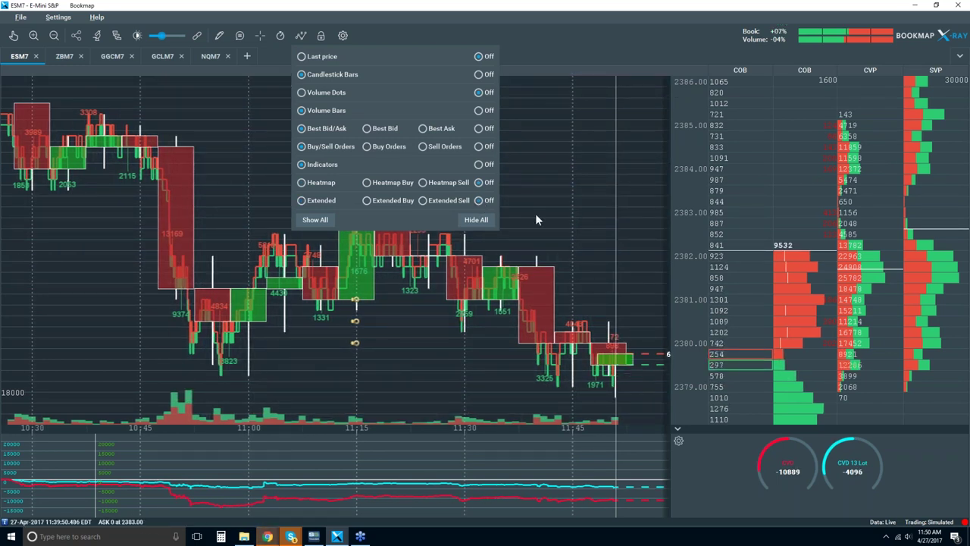
left_click(492, 108)
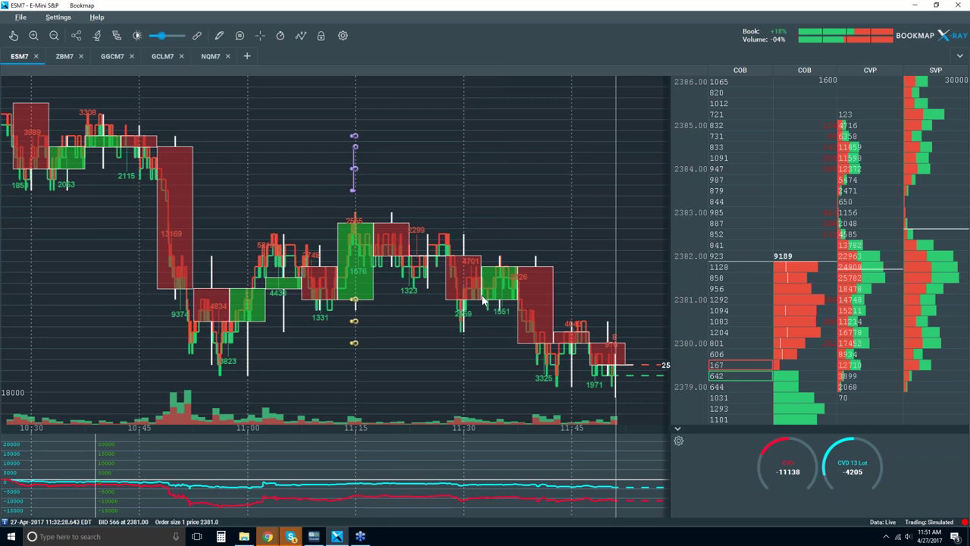
Step: Turn off the Best Bid/Ask lines in the visible components list
left_click(302, 36)
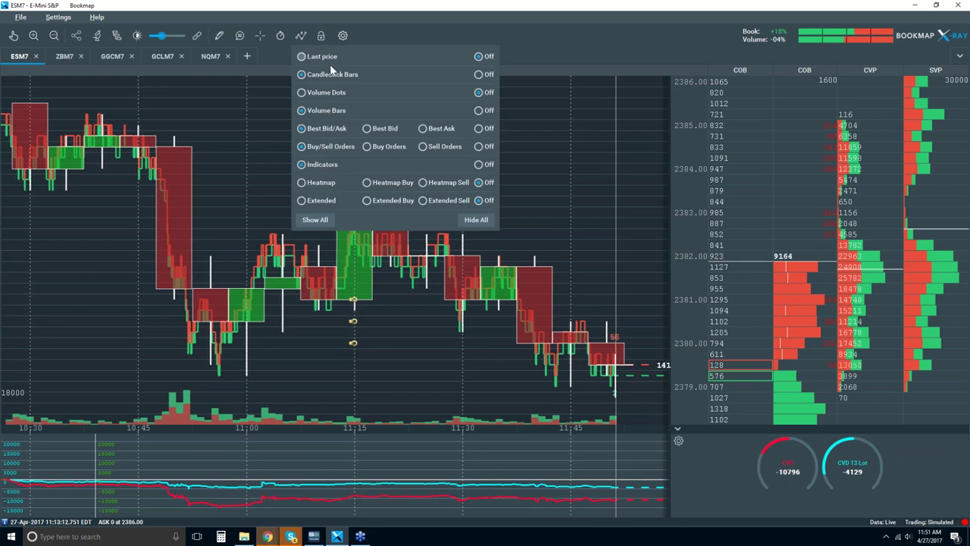
left_click(482, 129)
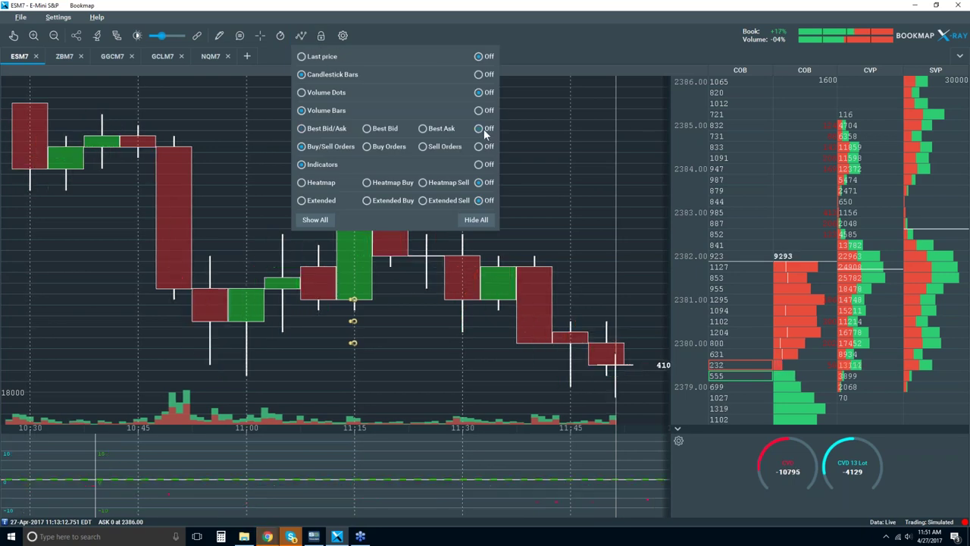
left_click(574, 162)
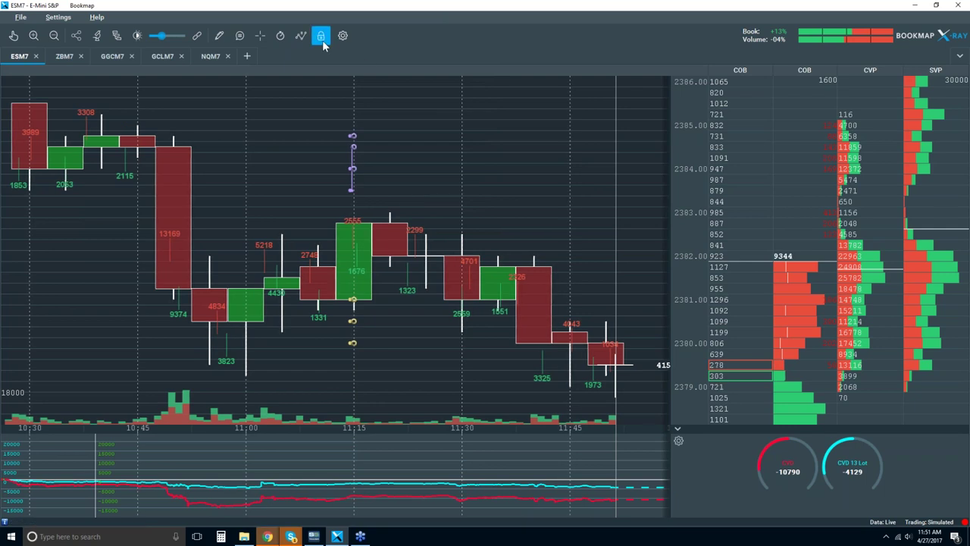
Step: Hide the Candlestick Bars and switch Best Bid/Ask back on
left_click(300, 36)
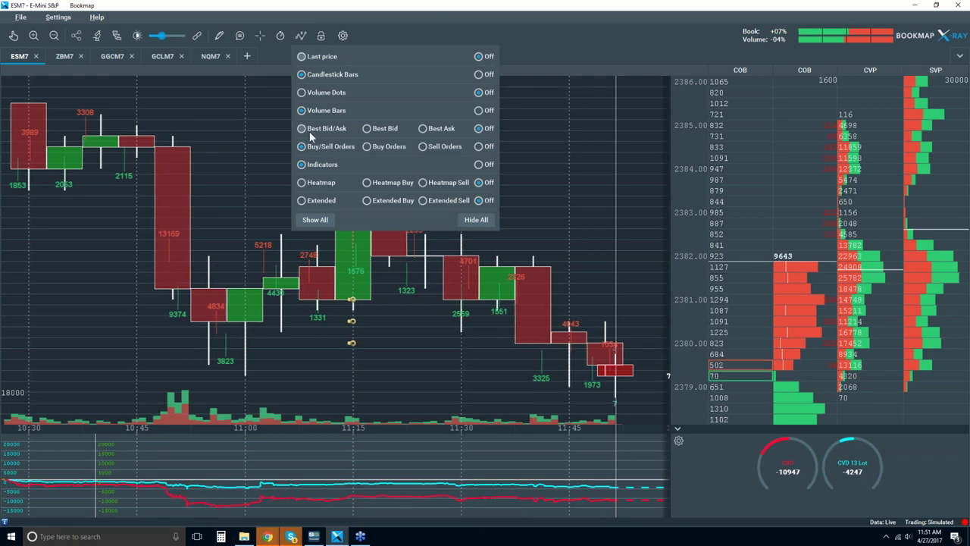
left_click(479, 75)
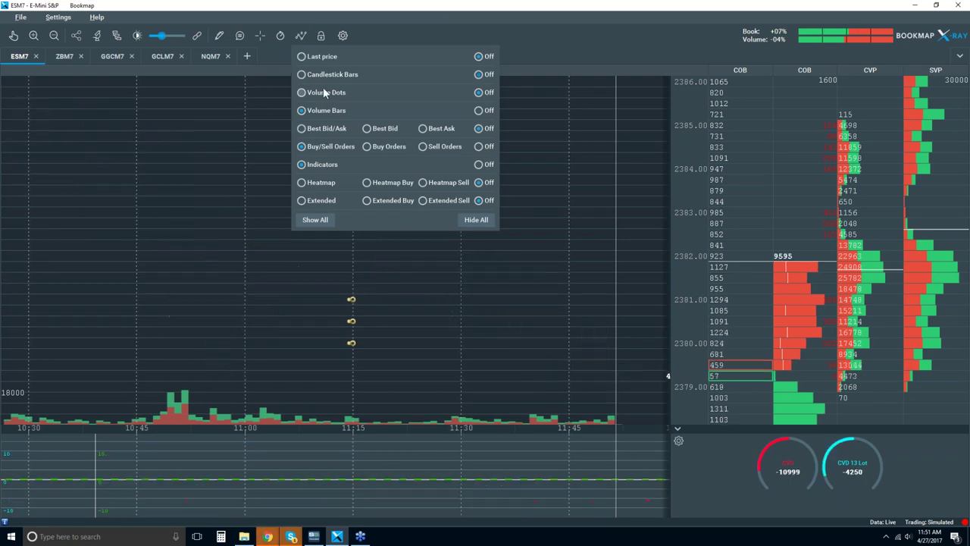
left_click(302, 129)
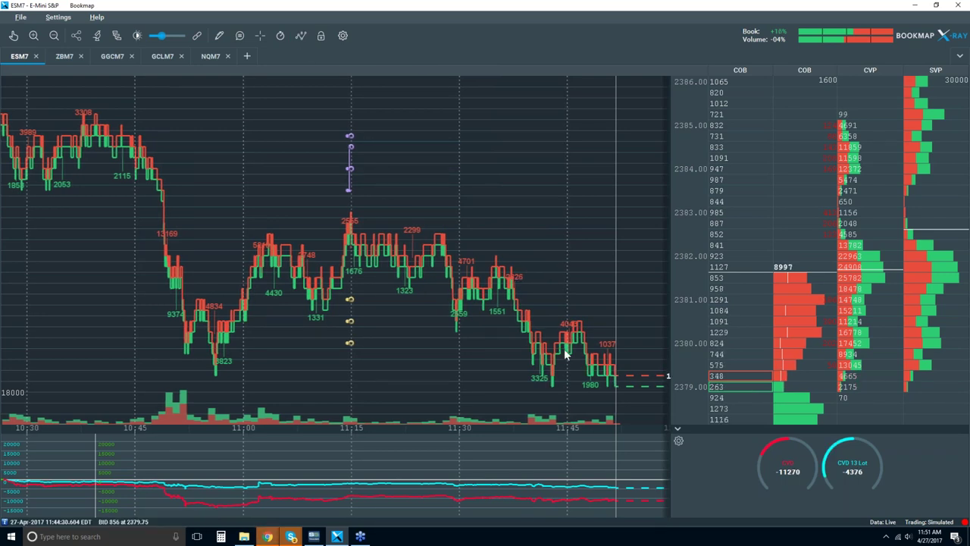
Step: Switch the Volume Dots layer back on
left_click(299, 36)
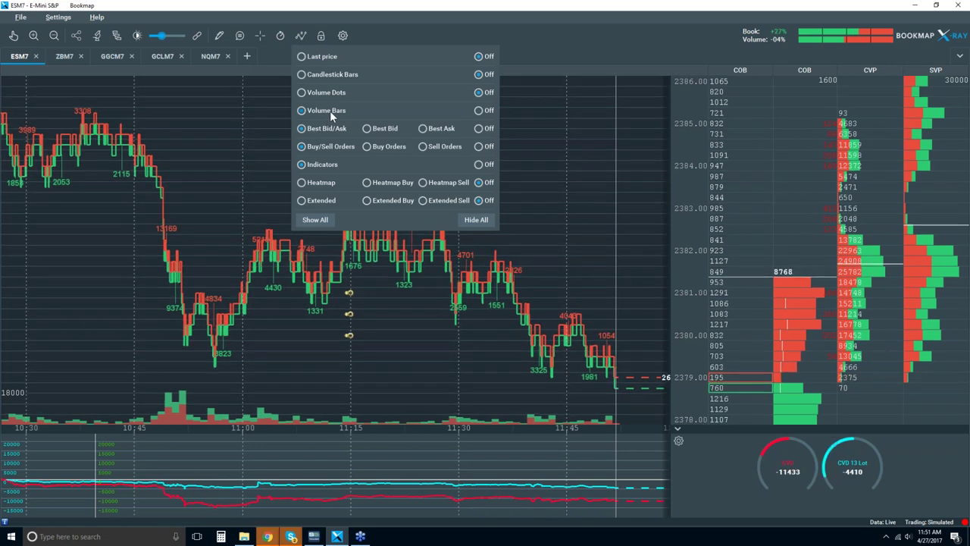
left_click(303, 91)
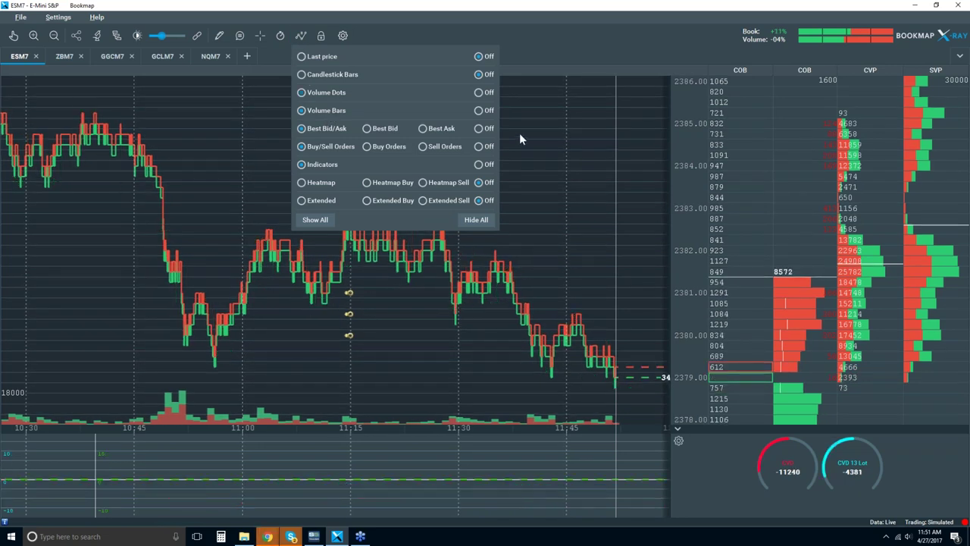
left_click(539, 142)
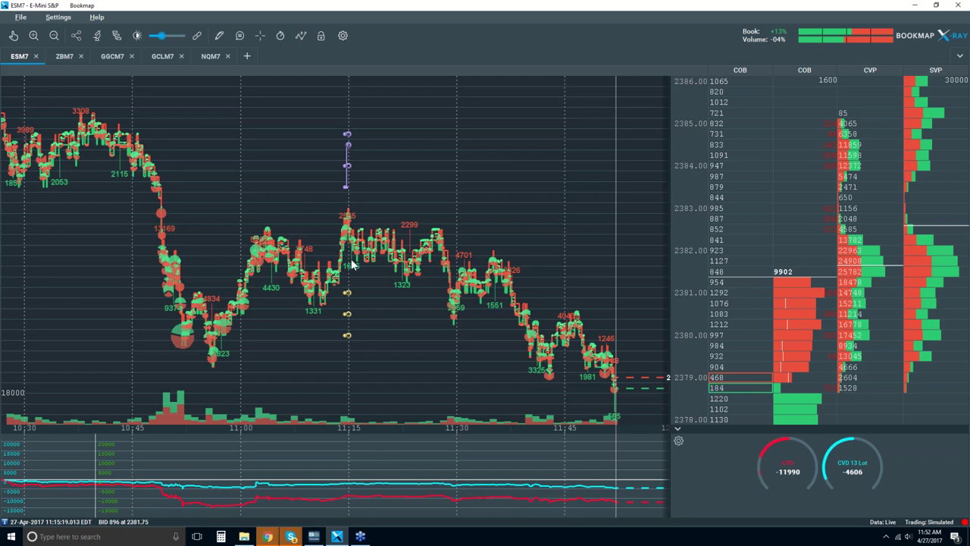
Step: Turn the Volume Bars and Heatmap layers back on
left_click(301, 35)
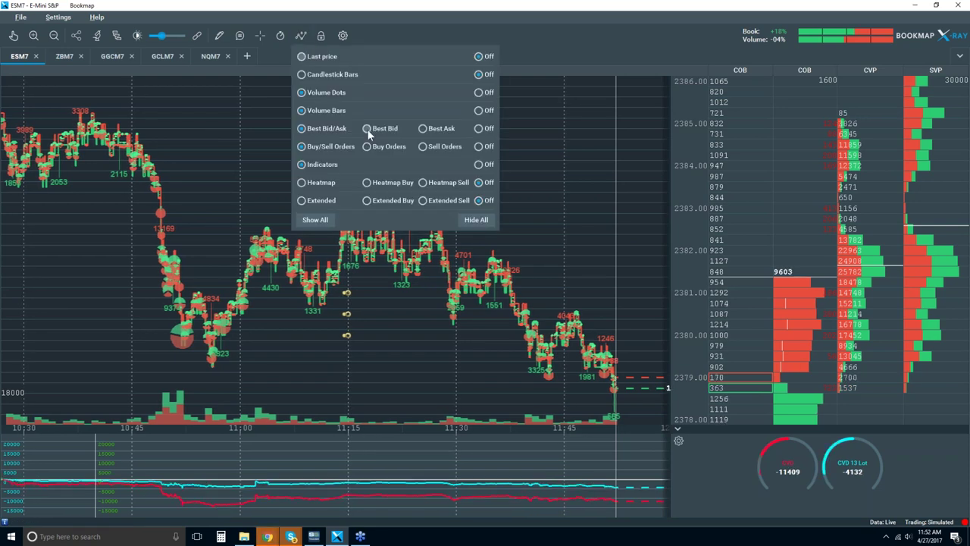
left_click(315, 113)
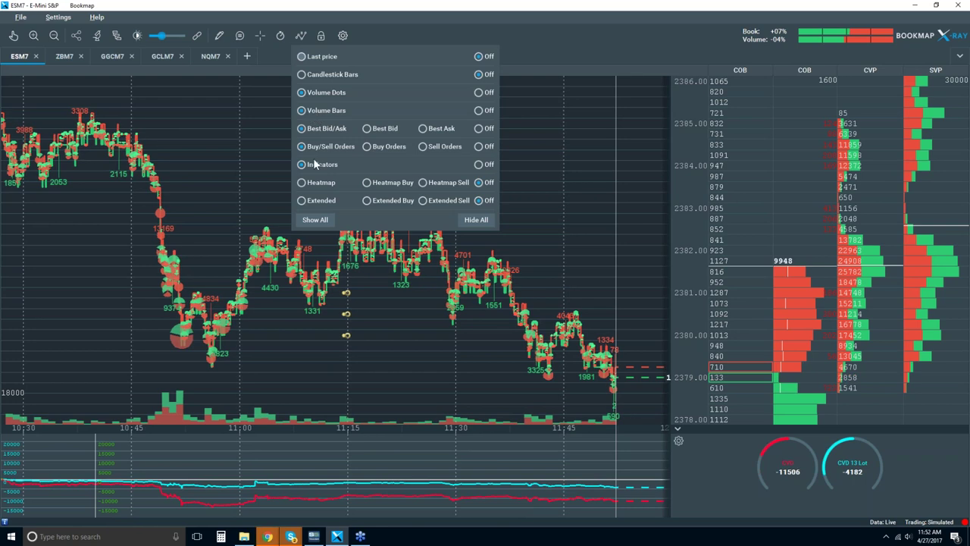
left_click(304, 203)
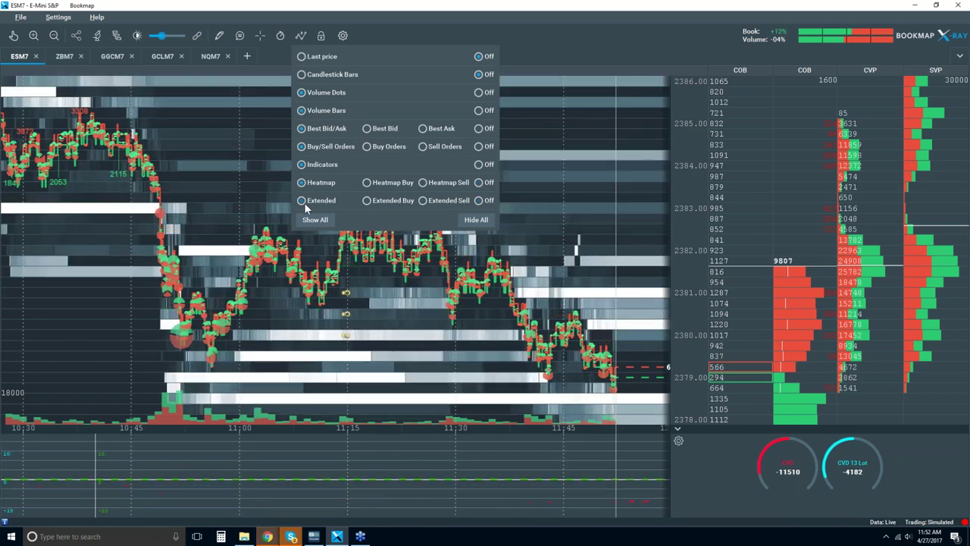
left_click(540, 172)
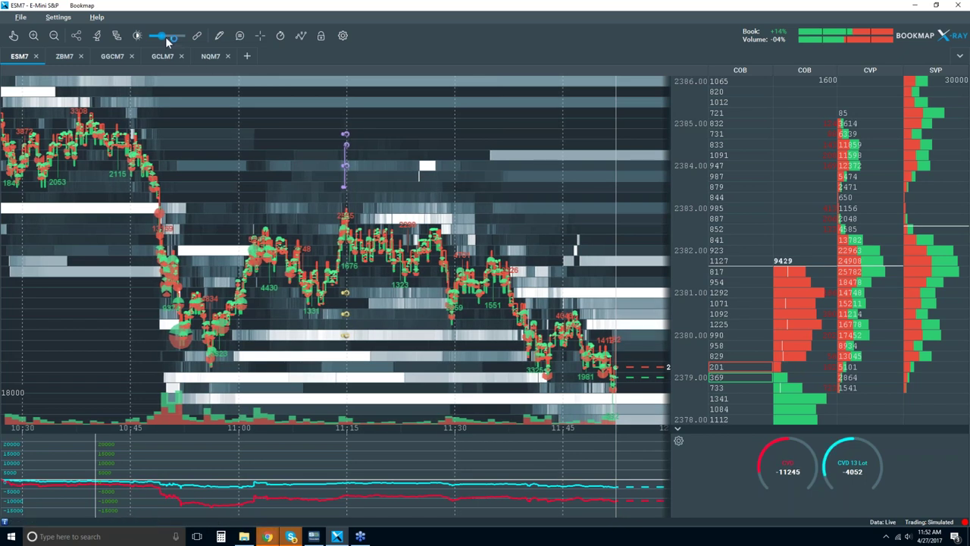
Step: Raise the heatmap contrast slightly with the toolbar slider and show Candlestick Bars again
left_click_drag(165, 39, 179, 39)
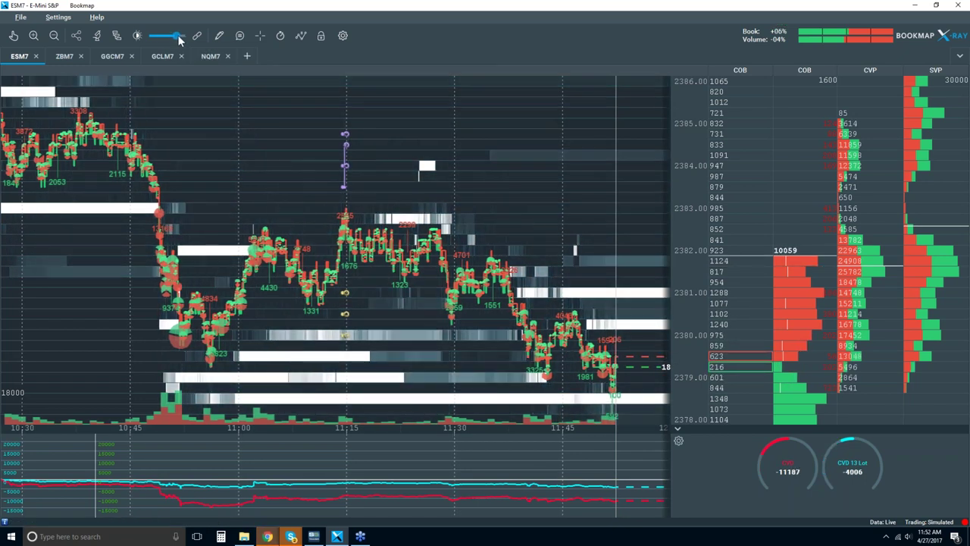
left_click_drag(180, 40, 176, 39)
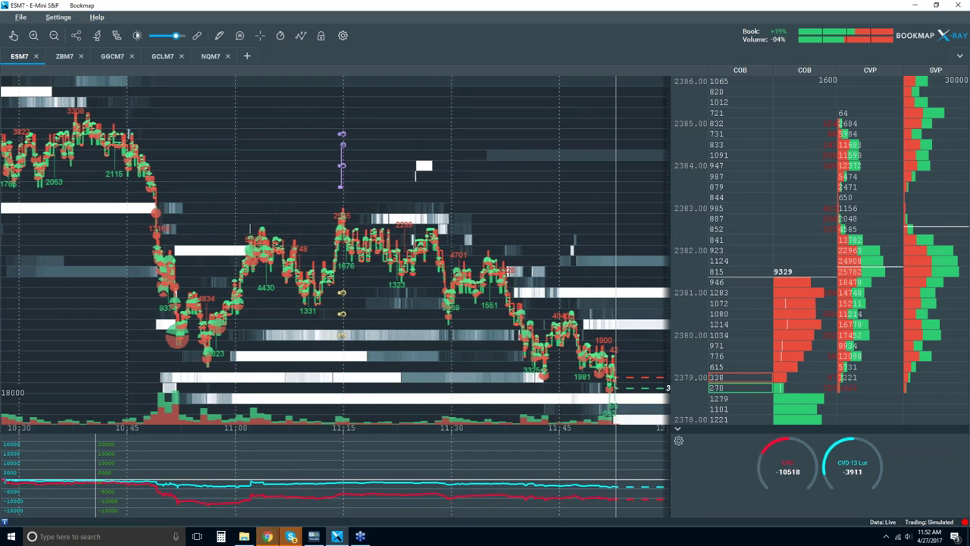
left_click(301, 36)
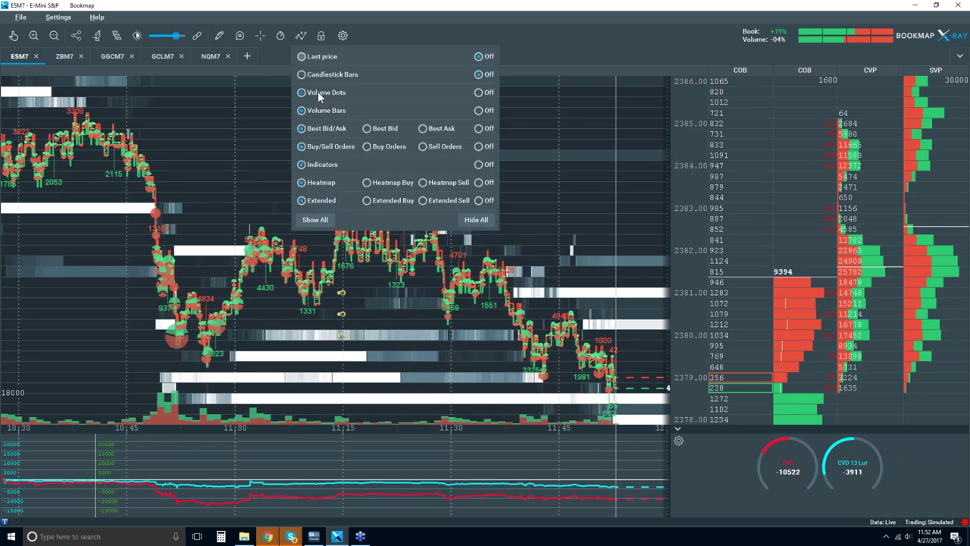
left_click(302, 76)
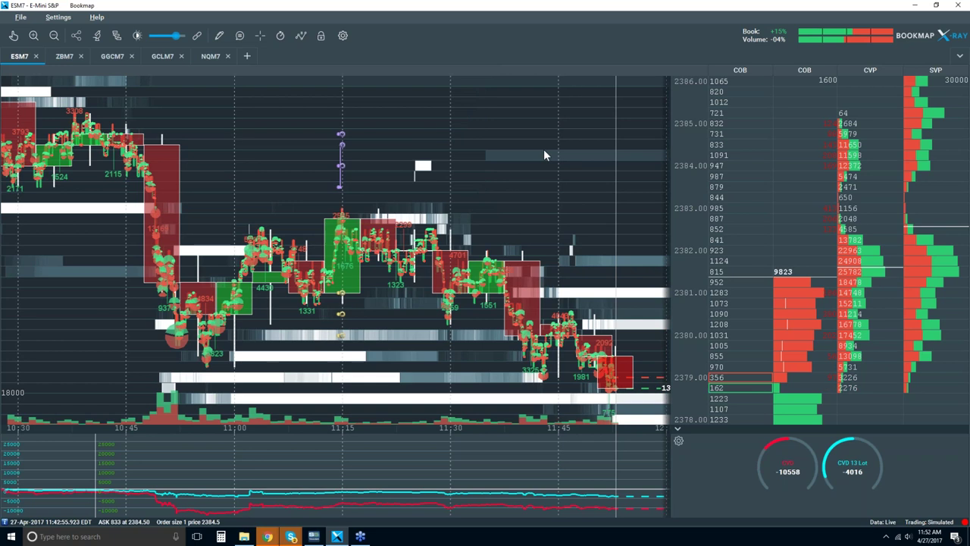